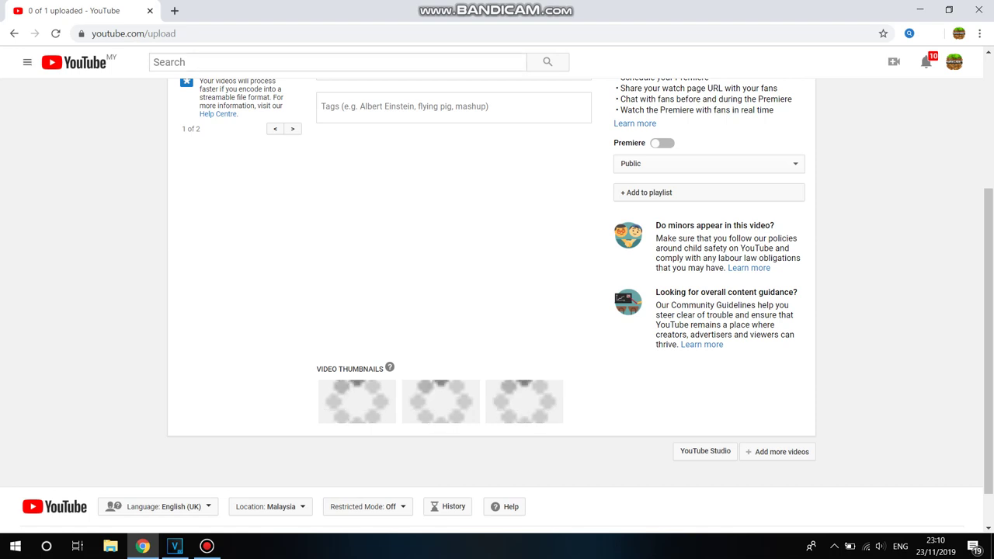
# Step: Enter "g major 6 how to make vegas pro" as the YouTube search query and stay on the upload page
pyautogui.write('g maj')
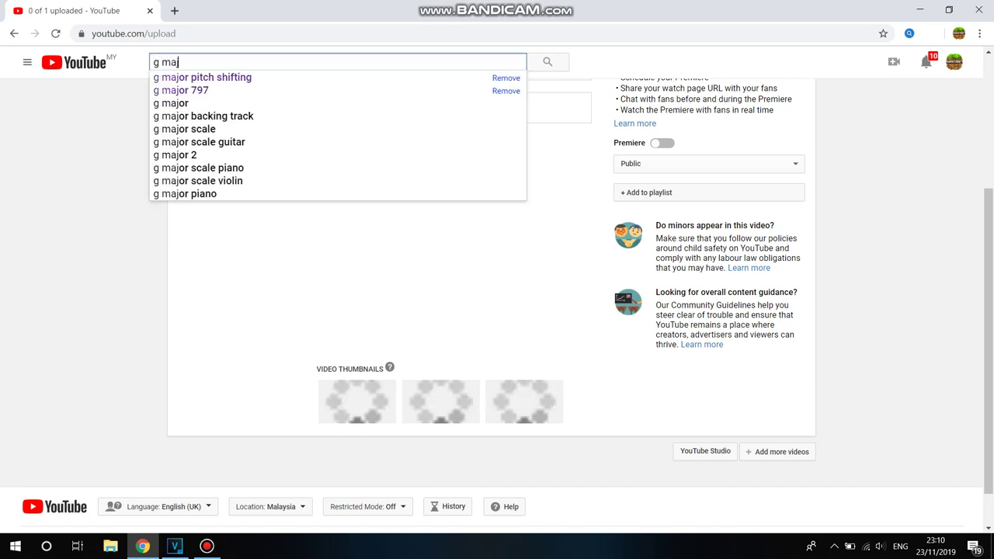
pyautogui.write('or 6 ho')
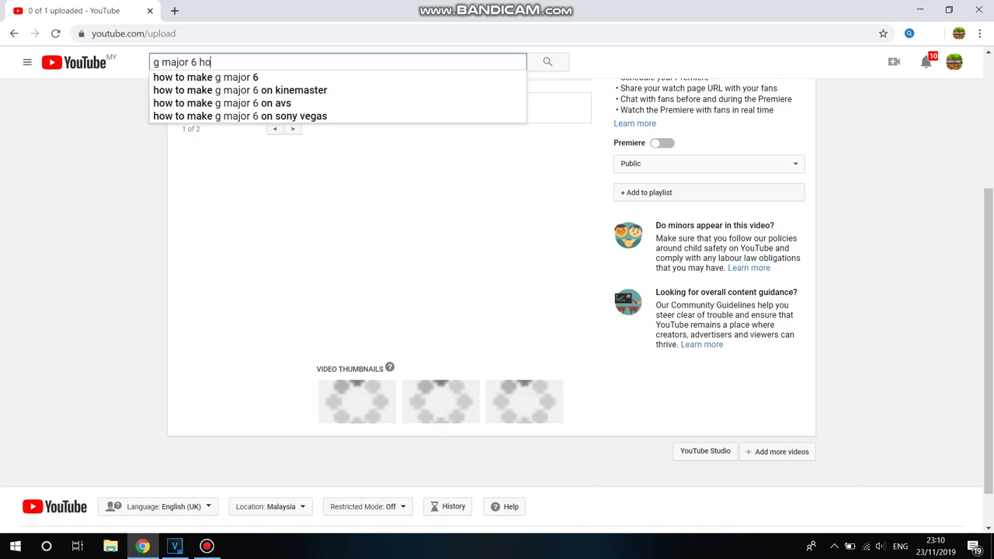
pyautogui.write('w to make v')
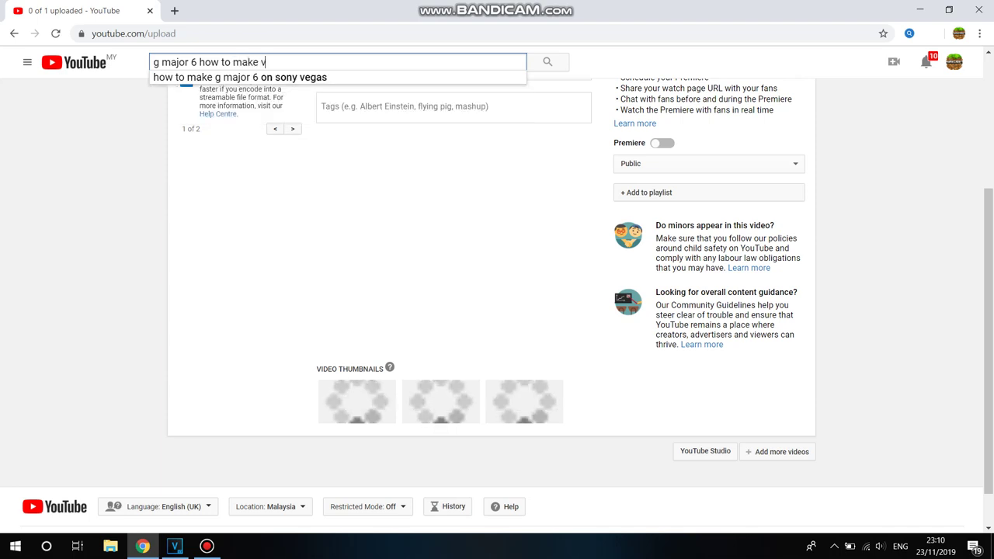
pyautogui.write('egas pro')
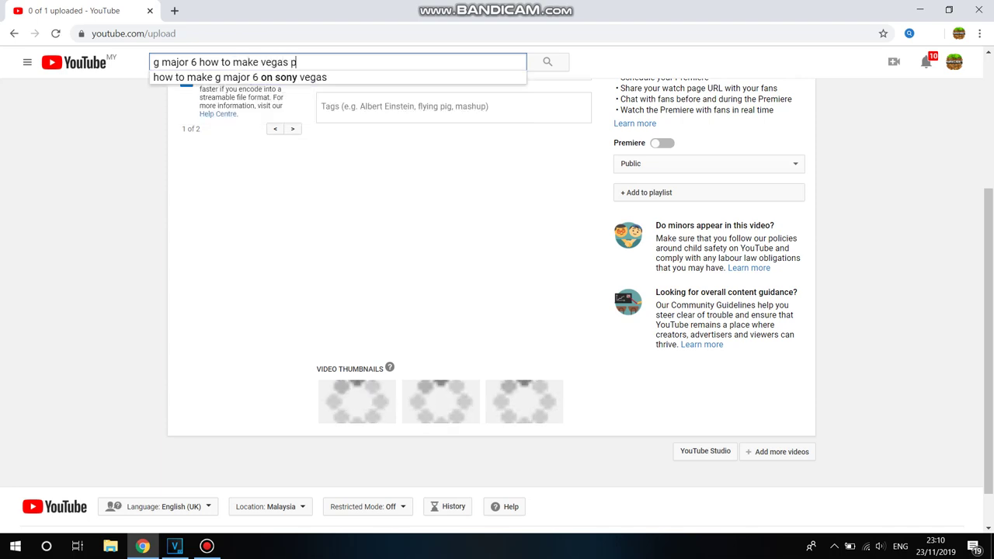
pyautogui.press('Return')
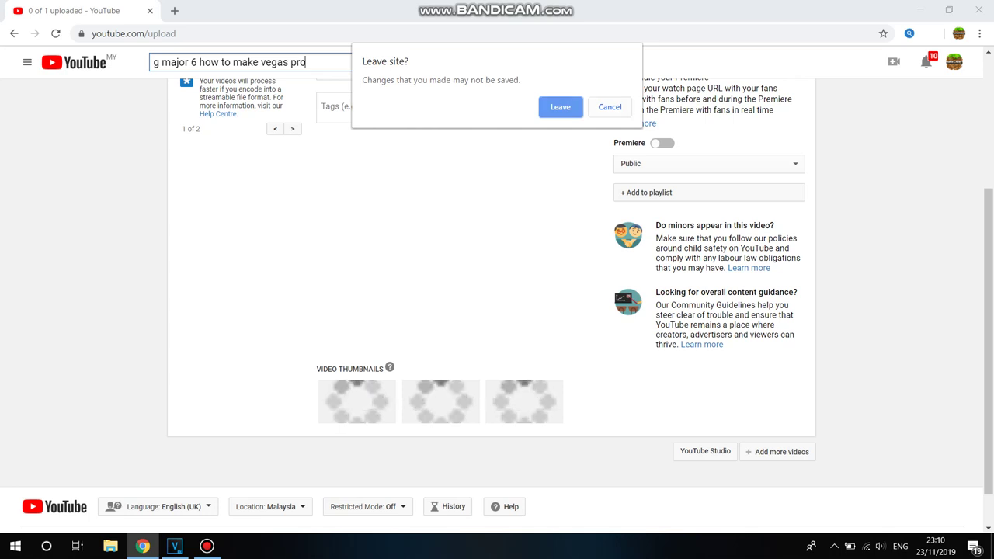
pyautogui.press('Escape')
# Step: Publish the uploaded video "How to Make G Major 1-1000 Part 1 (1-5)"
pyautogui.moveTo(989, 311); pyautogui.dragTo(988, 179)
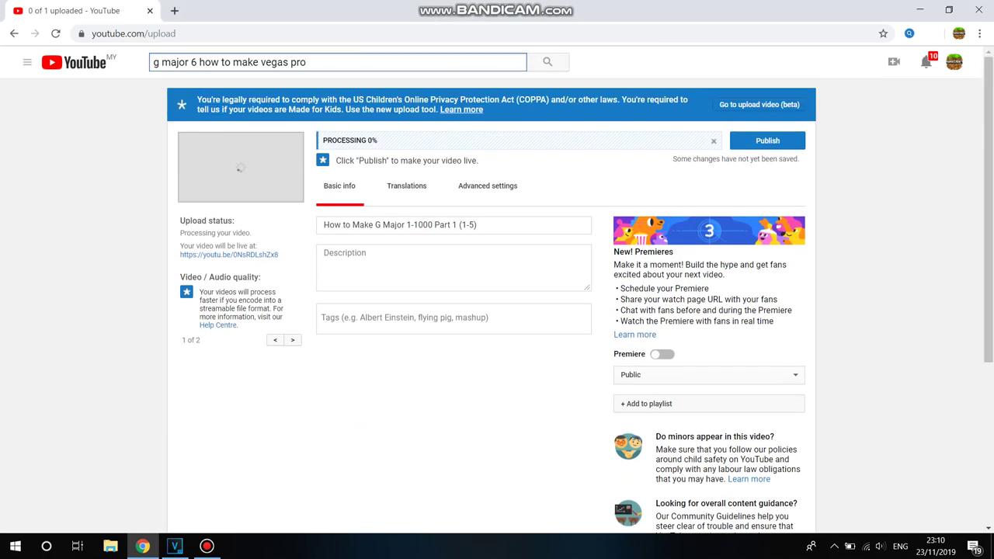
pyautogui.click(767, 140)
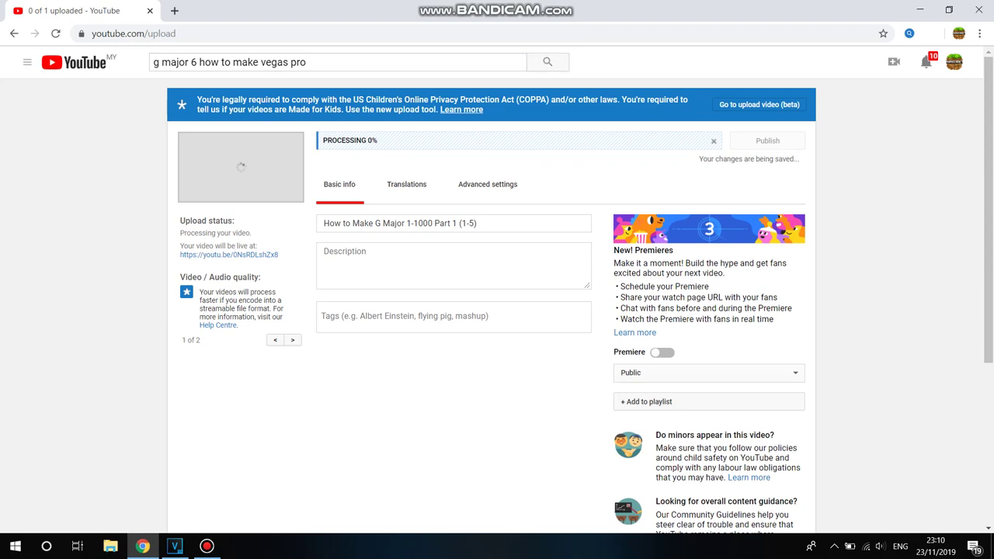
pyautogui.click(174, 546)
pyautogui.click(207, 546)
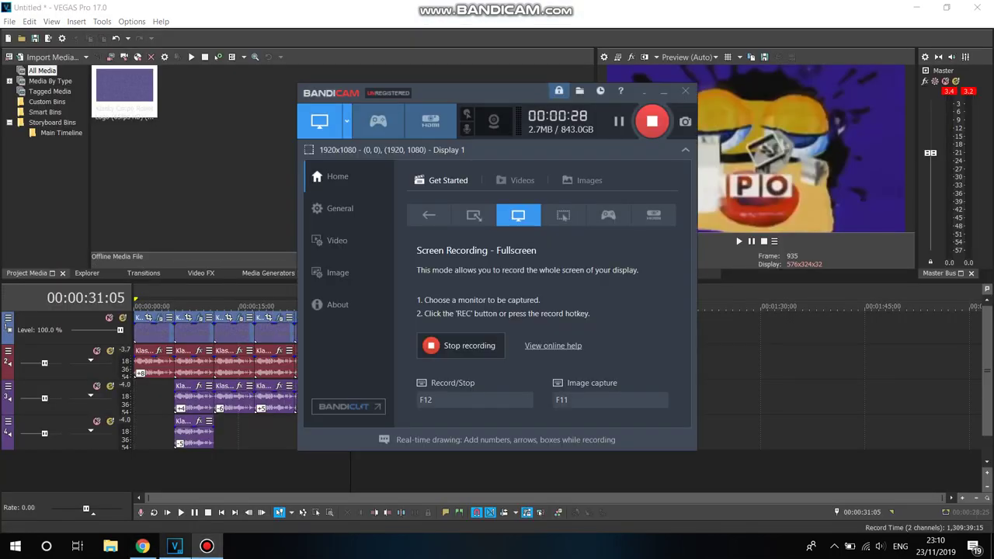
# Step: Run the YouTube search, open "How To Make G-Major 6 On Sony Vegas Pro", pause it and switch to VEGAS Pro
pyautogui.click(142, 545)
pyautogui.press('Return')
pyautogui.click(249, 171)
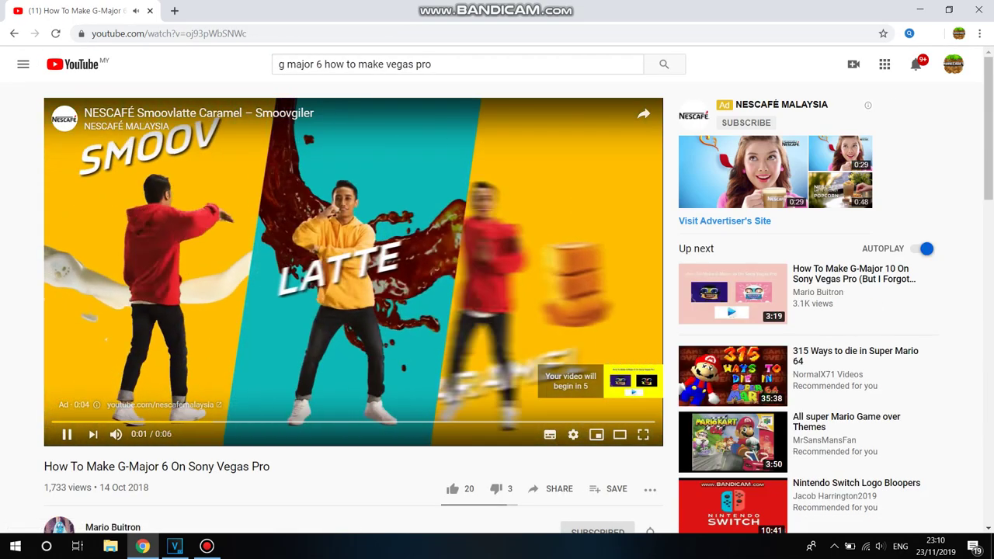
pyautogui.click(66, 434)
pyautogui.click(206, 545)
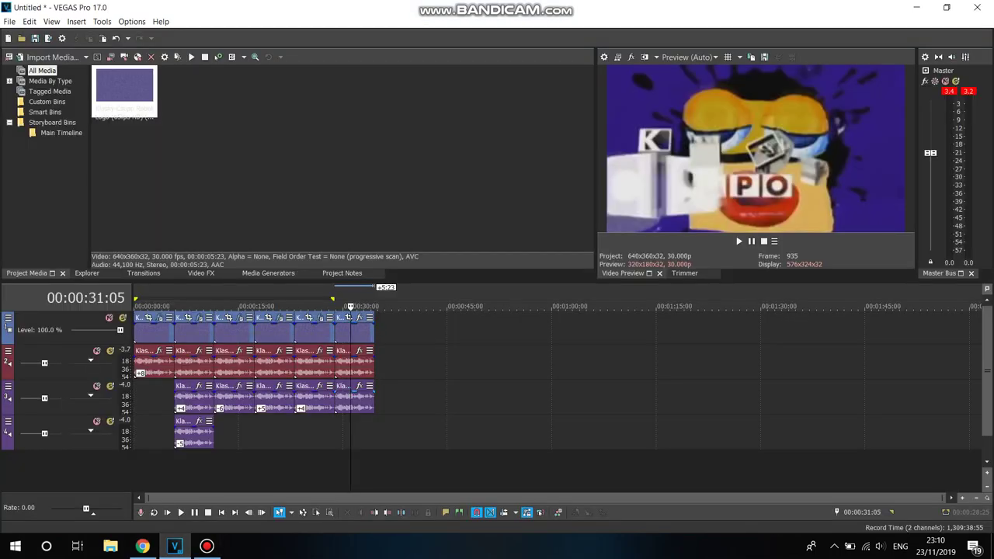
# Step: Set the last event on audio track 3 to Classic pitch shifting, A17. Drums, unpitched (minimum echo), with a pitch change of -8
pyautogui.rightClick(362, 396)
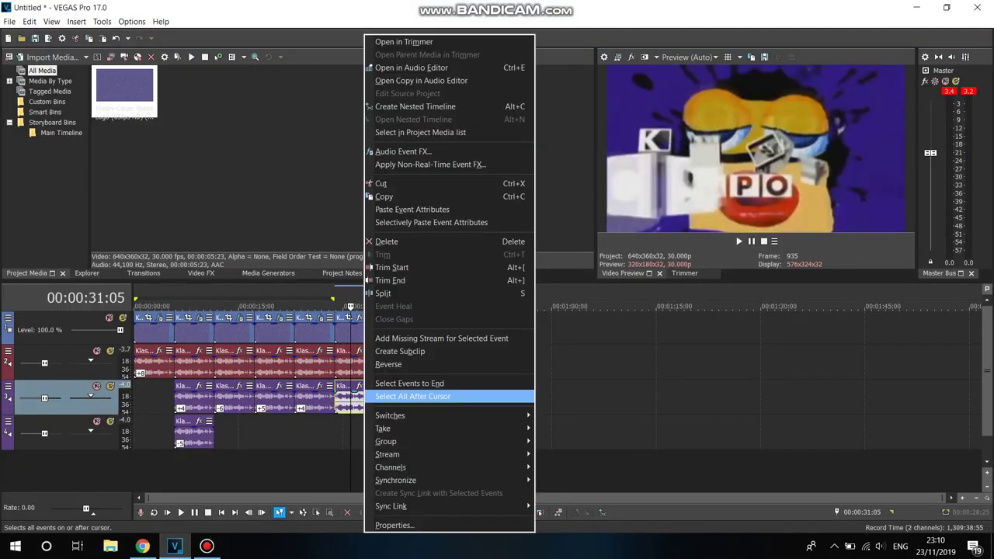
pyautogui.click(388, 525)
pyautogui.click(533, 224)
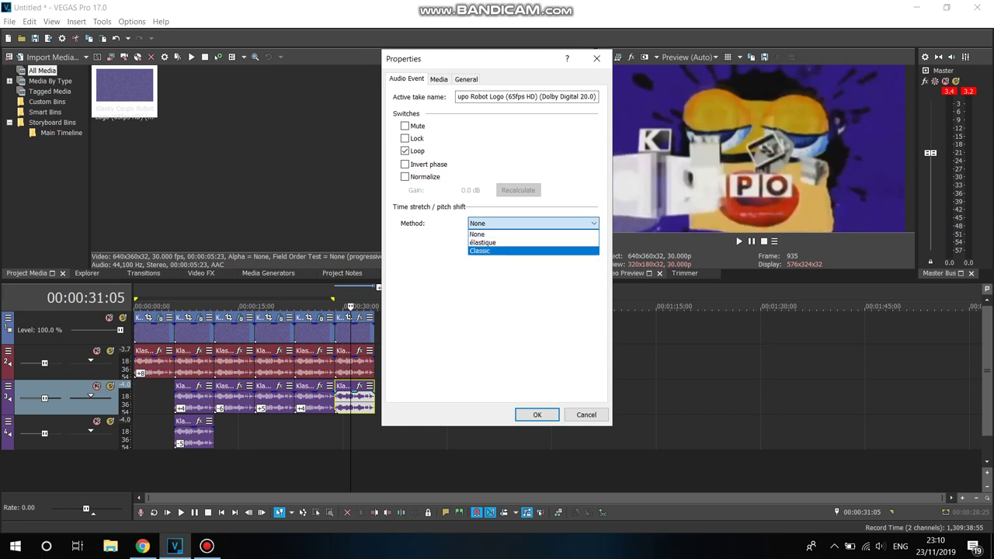
pyautogui.click(532, 243)
pyautogui.click(533, 223)
pyautogui.click(479, 250)
pyautogui.click(533, 241)
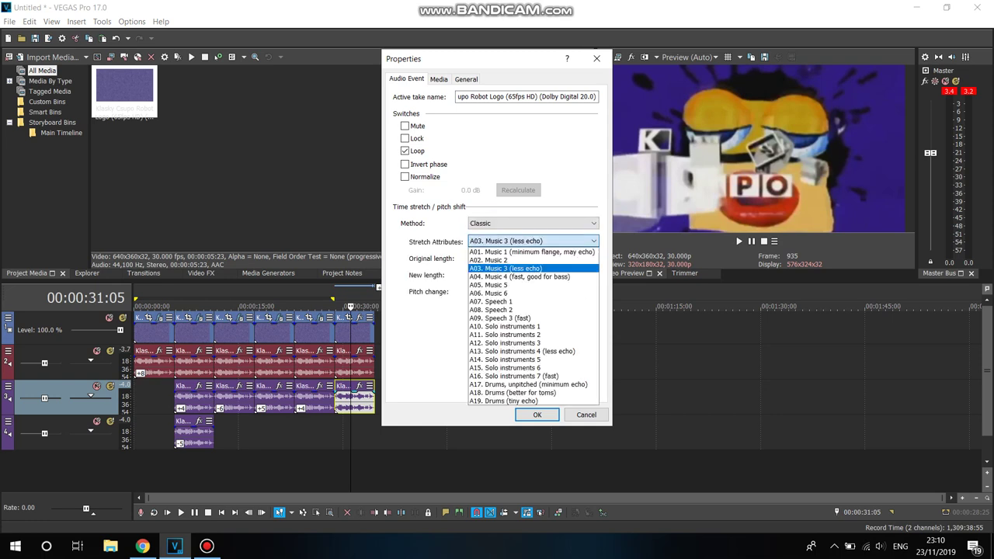
pyautogui.click(533, 385)
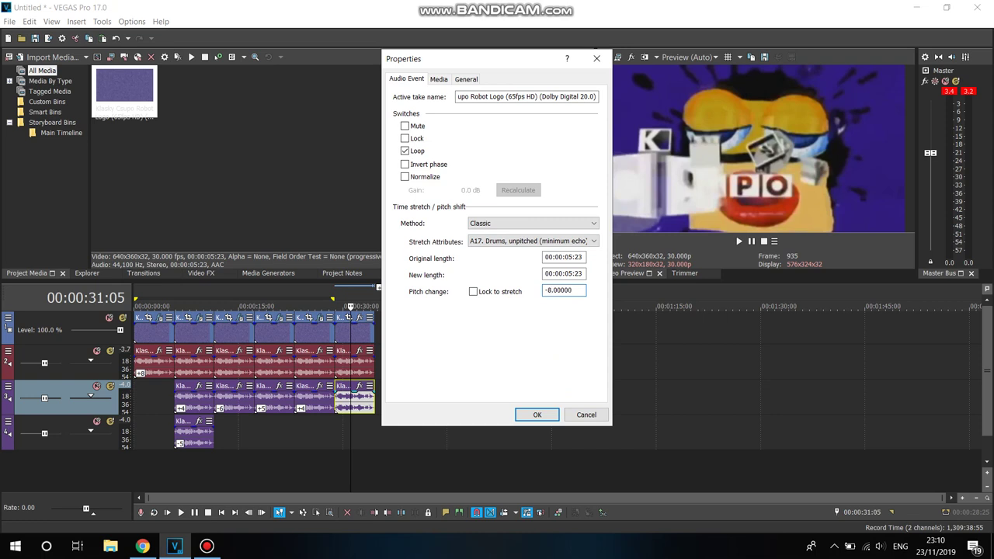
pyautogui.click(536, 415)
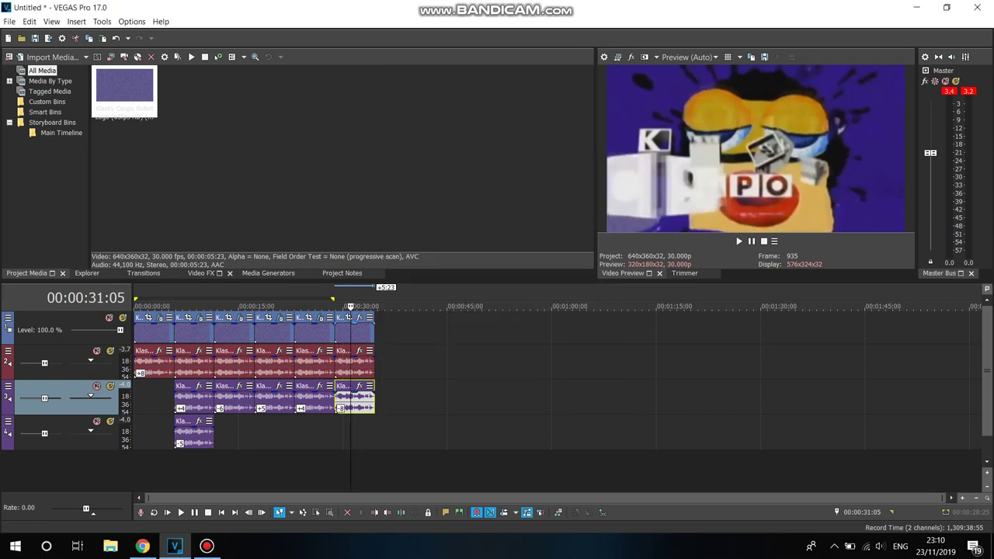
# Step: Apply the Threshold effect's 60 % preset to the last video event and close the effect settings
pyautogui.click(200, 273)
pyautogui.scroll(-15, 55, 160)
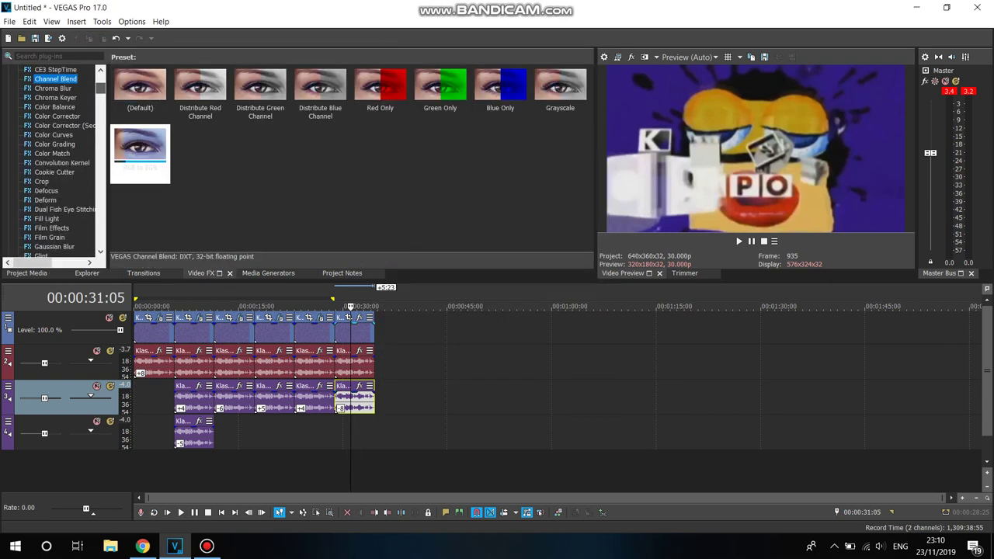
pyautogui.scroll(-15, 55, 159)
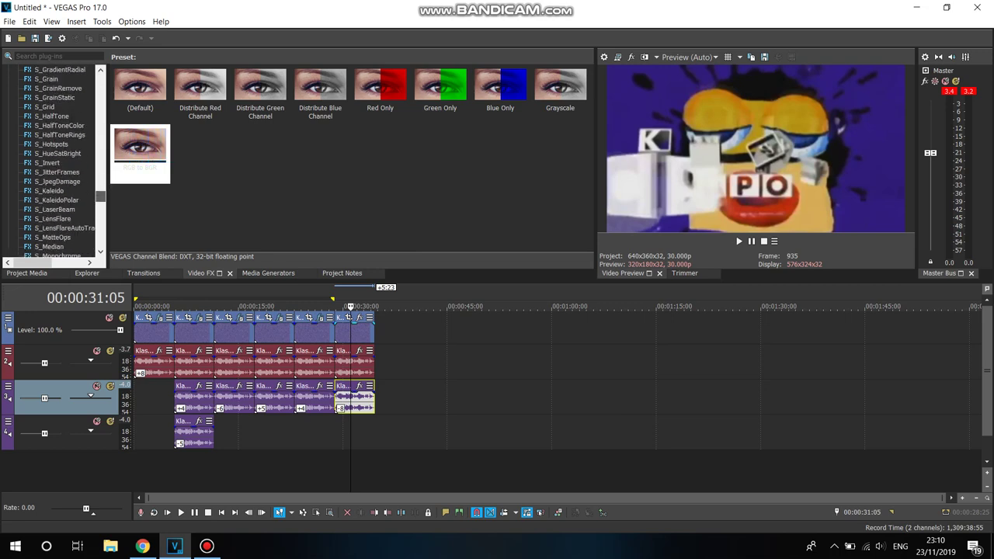
pyautogui.scroll(4, 54, 159)
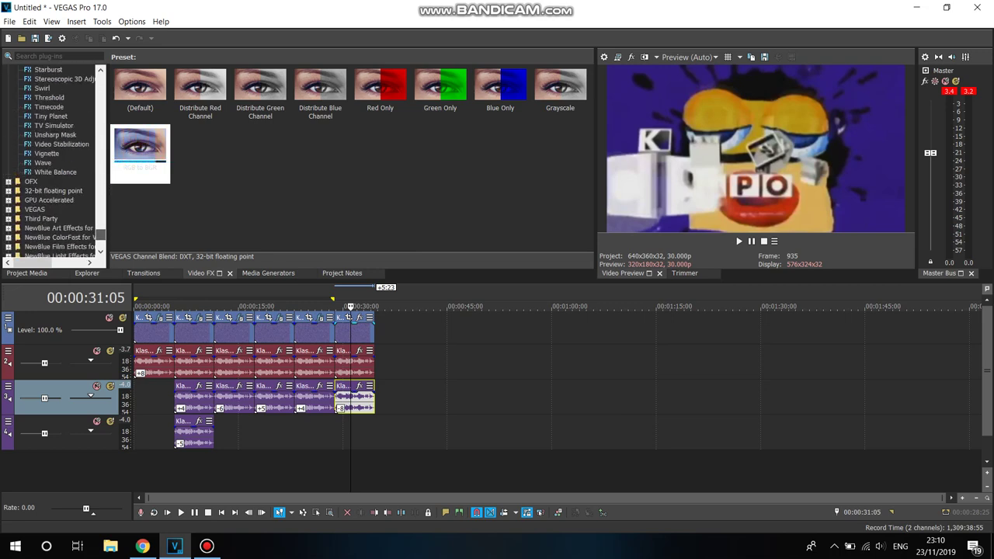
pyautogui.click(320, 87)
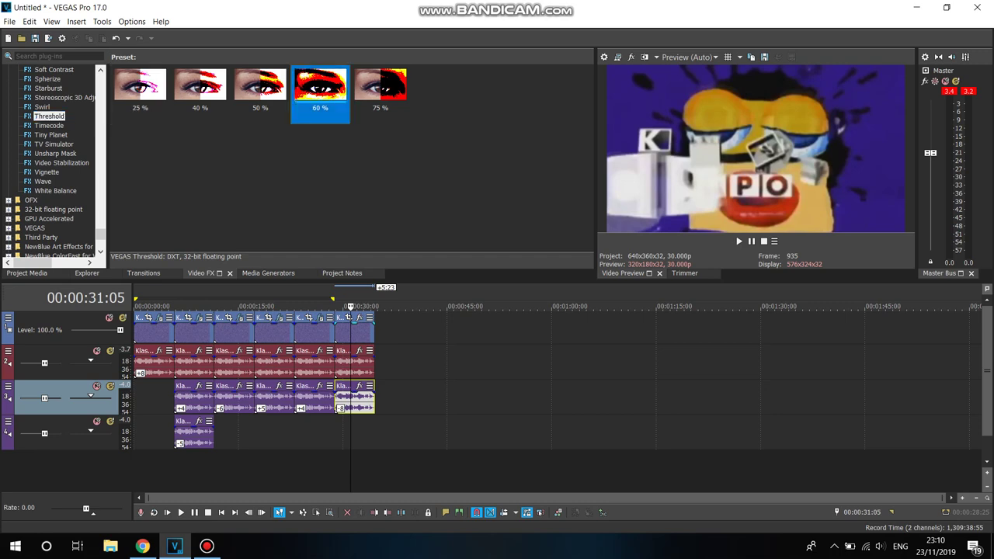
pyautogui.moveTo(320, 87); pyautogui.dragTo(354, 331)
pyautogui.click(660, 267)
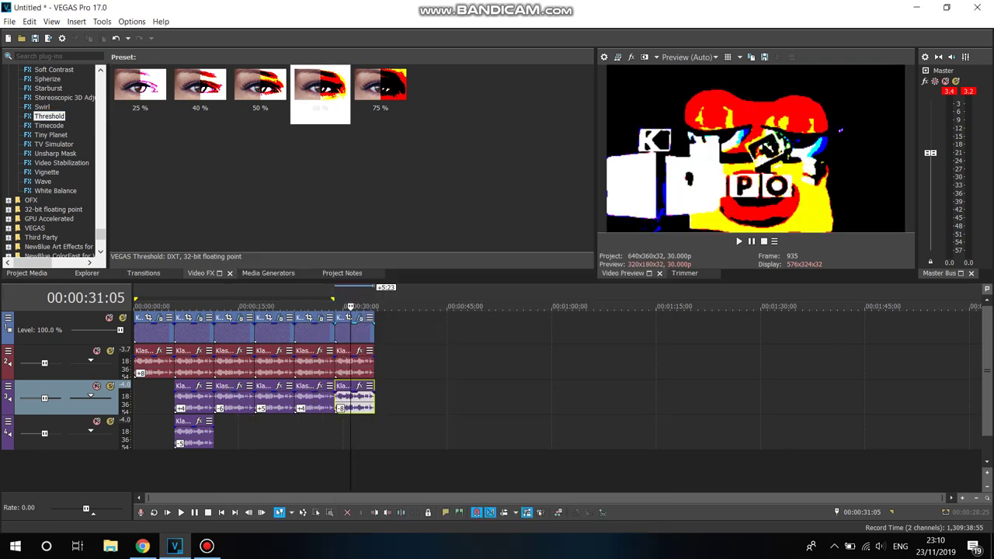
# Step: Append the Klasky Csupo Robot Logo clip as the seventh event, layer its audio on track 3 and delete the extra video track
pyautogui.click(28, 274)
pyautogui.moveTo(124, 89); pyautogui.dragTo(377, 326)
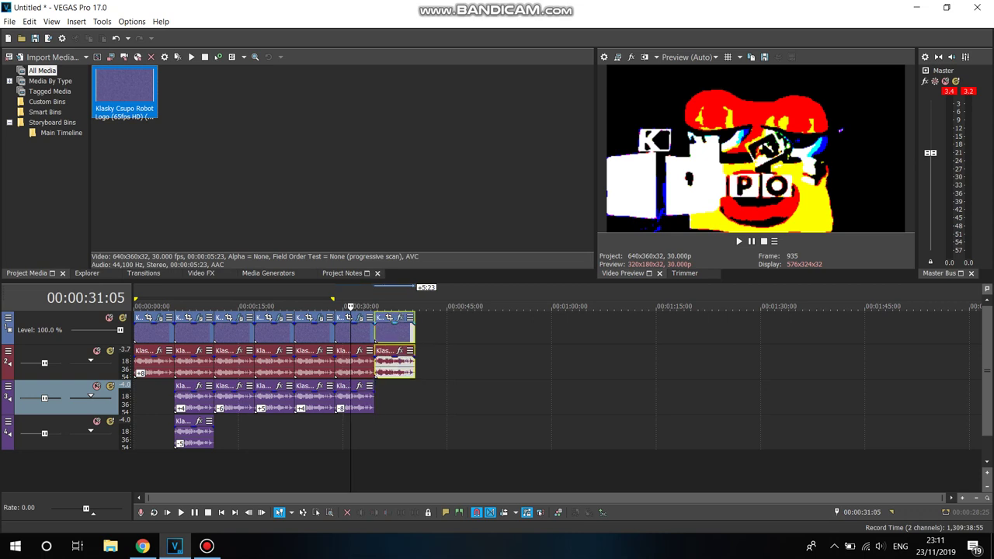
pyautogui.moveTo(124, 89); pyautogui.dragTo(376, 396)
pyautogui.rightClick(360, 389)
pyautogui.click(392, 285)
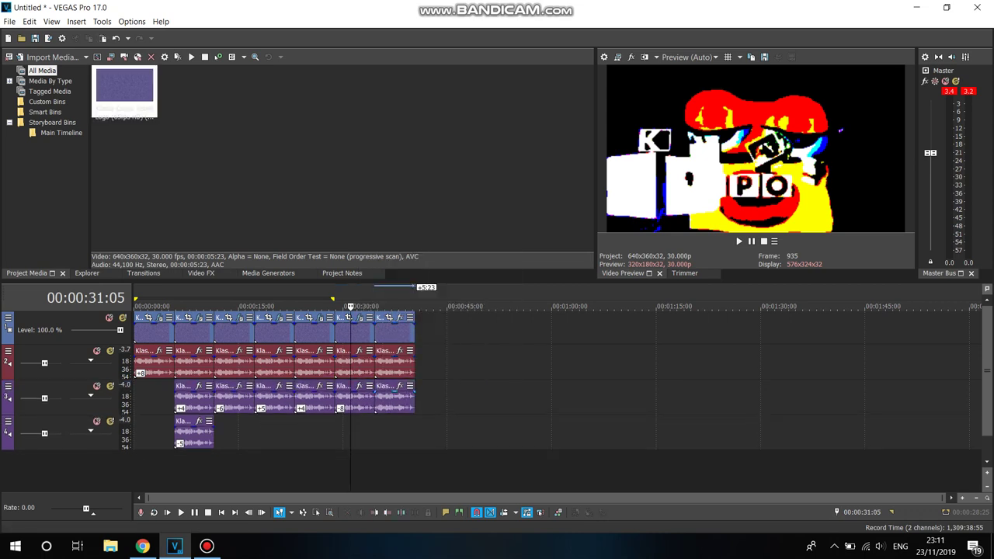
# Step: Set the seventh event's layered audio to Classic, A17. Drums, unpitched (minimum echo), with a pitch change of +3
pyautogui.rightClick(389, 398)
pyautogui.click(420, 525)
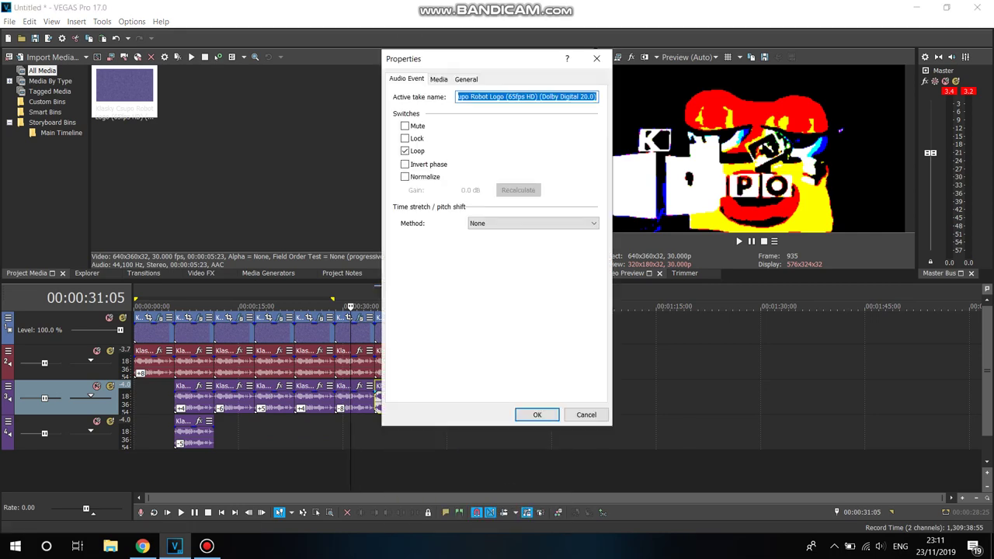
pyautogui.click(533, 223)
pyautogui.click(505, 241)
pyautogui.click(533, 241)
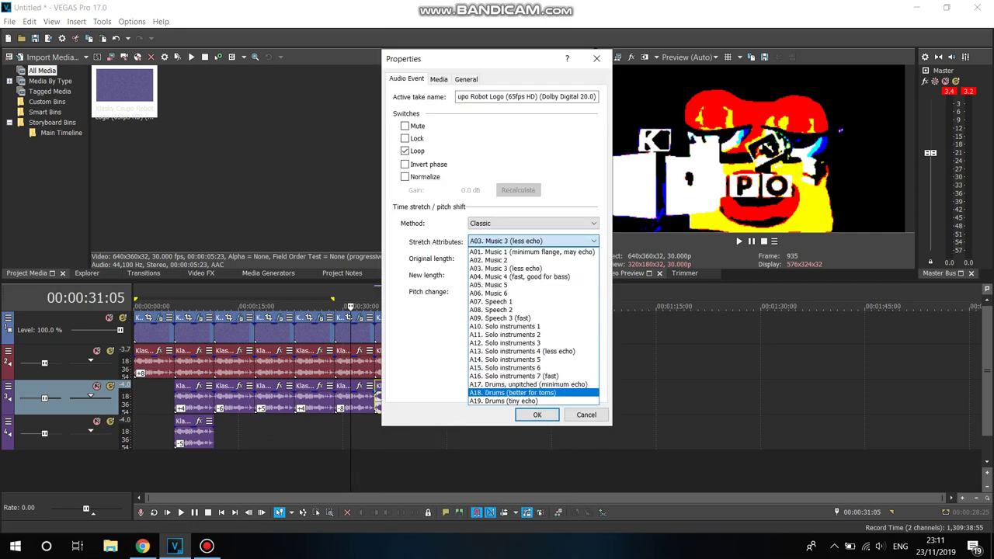
pyautogui.click(528, 385)
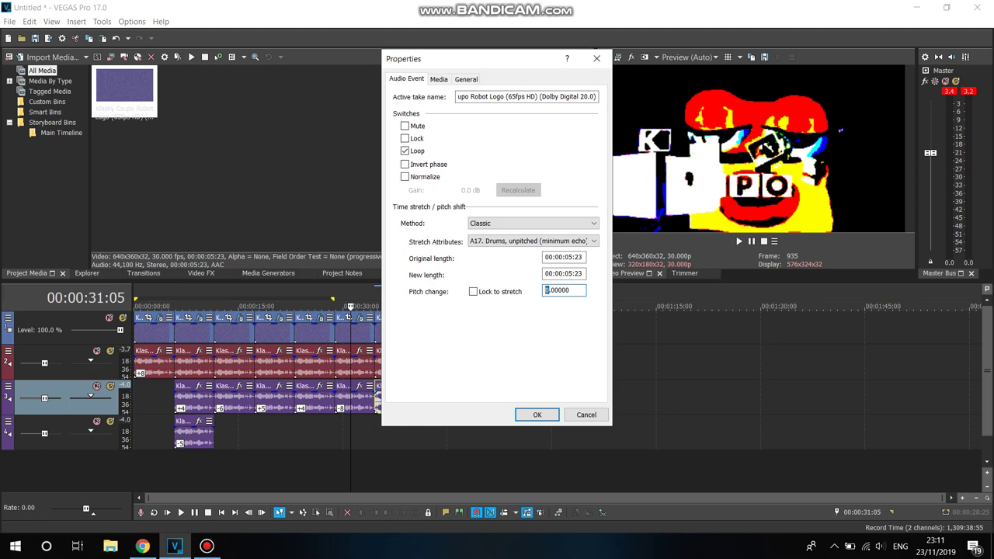
pyautogui.press('Return')
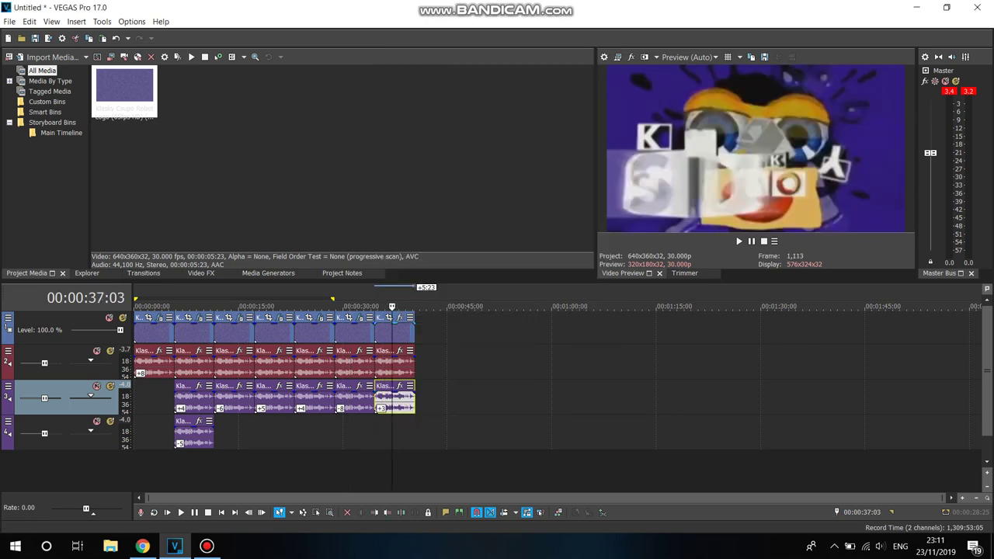
# Step: Apply the Invert effect with its default preset to the seventh video event and close the effect settings
pyautogui.click(202, 273)
pyautogui.moveTo(101, 234); pyautogui.dragTo(101, 136)
pyautogui.scroll(15, 50, 164)
pyautogui.scroll(1, 50, 163)
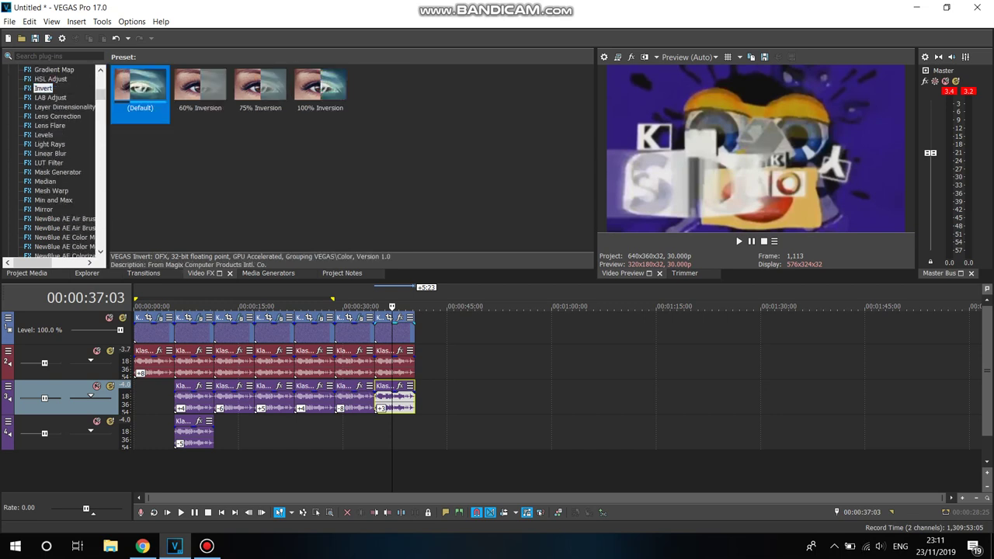
pyautogui.moveTo(140, 89); pyautogui.dragTo(395, 397)
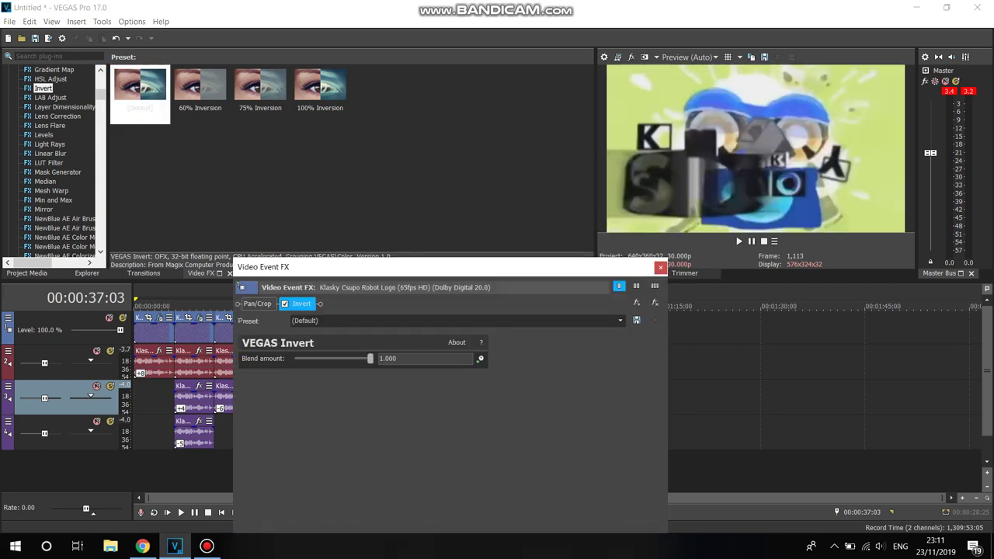
pyautogui.click(660, 267)
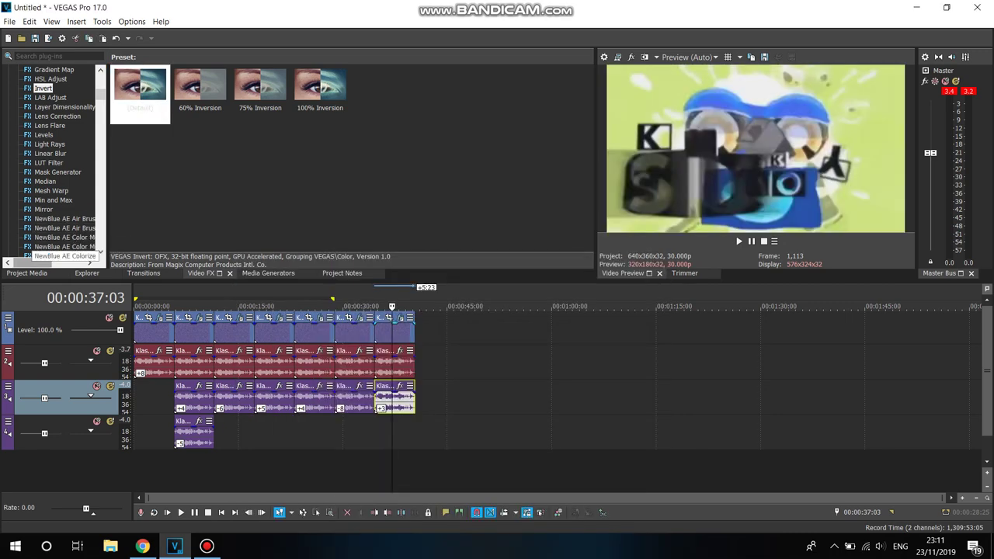
# Step: Add the robot logo clip as the eighth event with a second audio copy on track 3, removing the extra video track
pyautogui.click(50, 272)
pyautogui.moveTo(453, 314); pyautogui.dragTo(417, 326)
pyautogui.click(426, 362)
pyautogui.moveTo(124, 89); pyautogui.dragTo(417, 396)
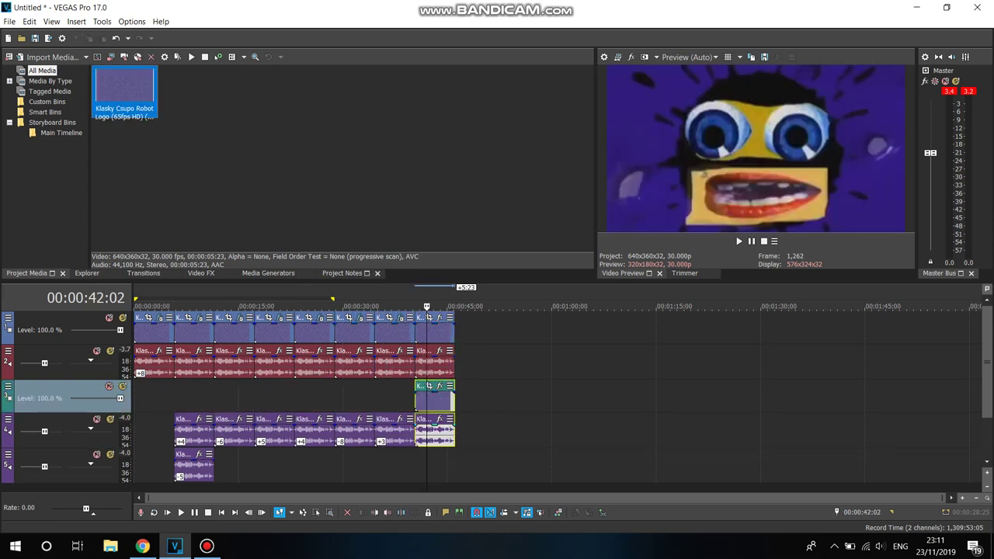
pyautogui.rightClick(408, 396)
pyautogui.click(435, 278)
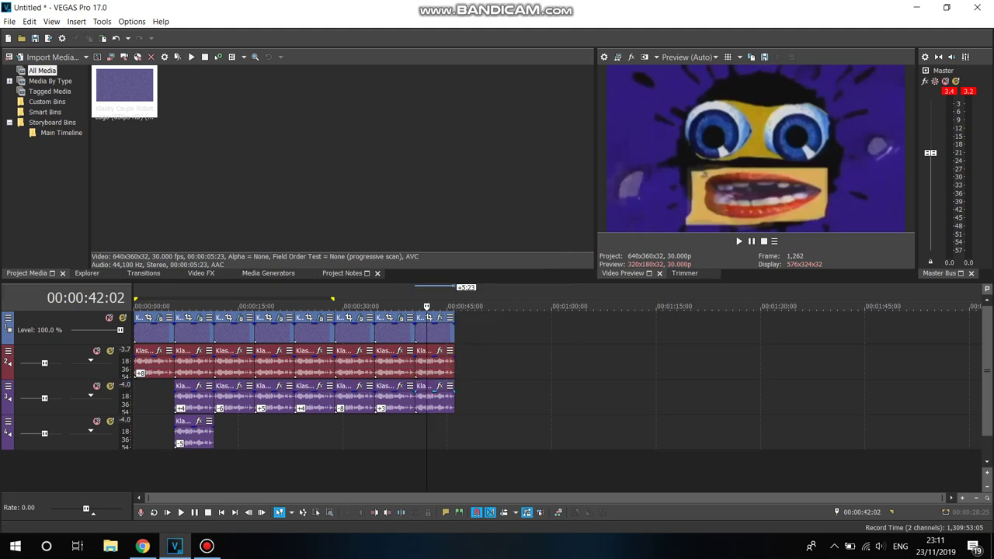
# Step: Set the eighth event's layered audio to Classic, A17. Drums, unpitched (minimum echo), with a pitch change of -7
pyautogui.rightClick(431, 396)
pyautogui.click(505, 526)
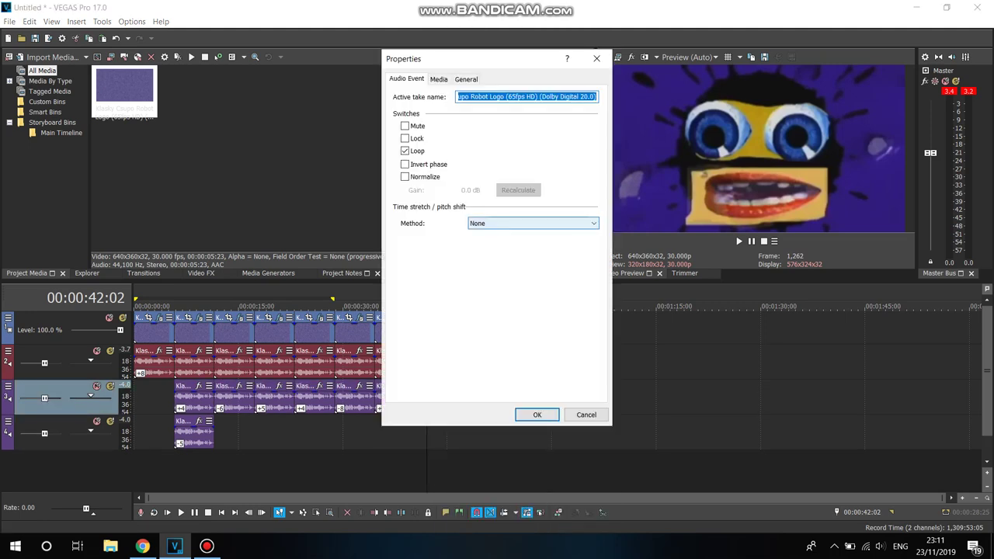
pyautogui.click(533, 223)
pyautogui.click(533, 250)
pyautogui.click(533, 241)
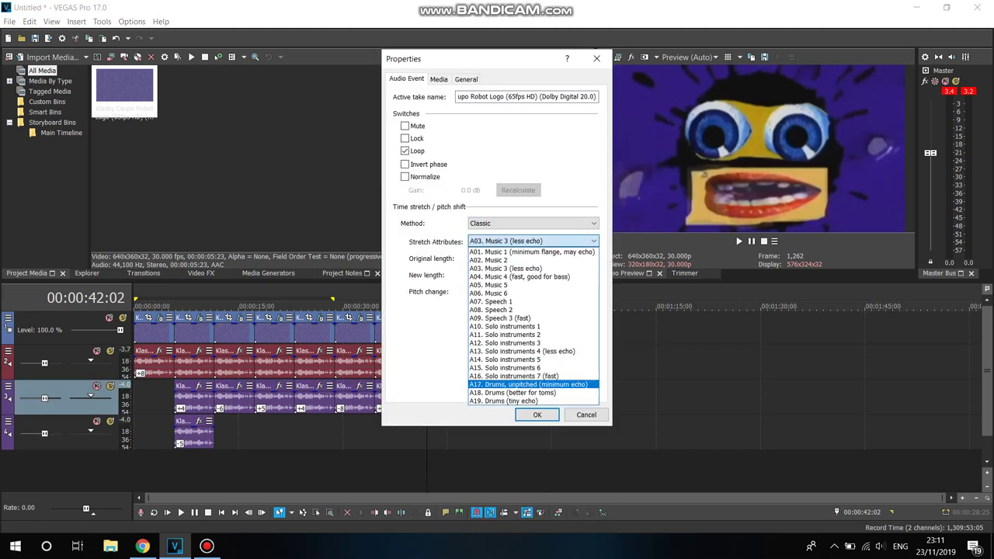
pyautogui.click(534, 384)
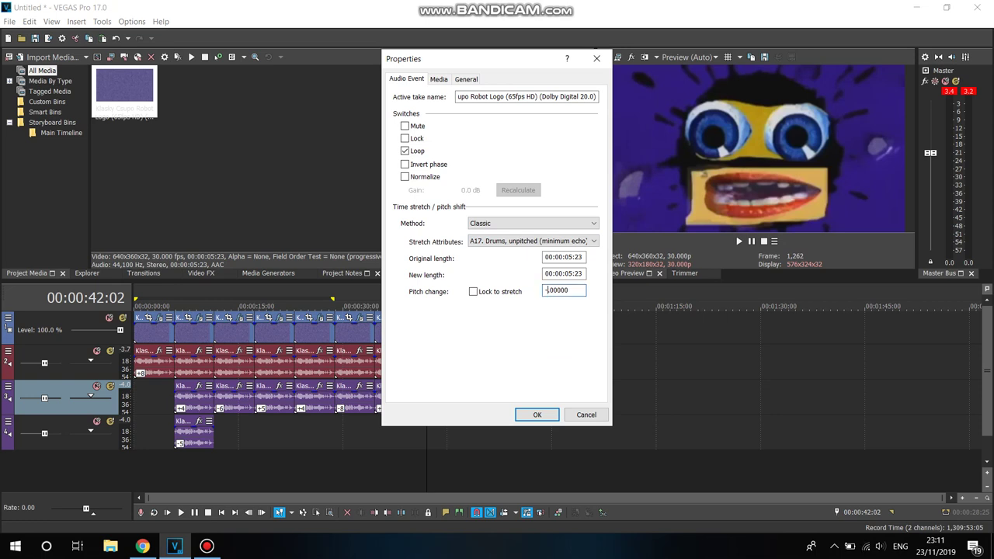
pyautogui.click(537, 414)
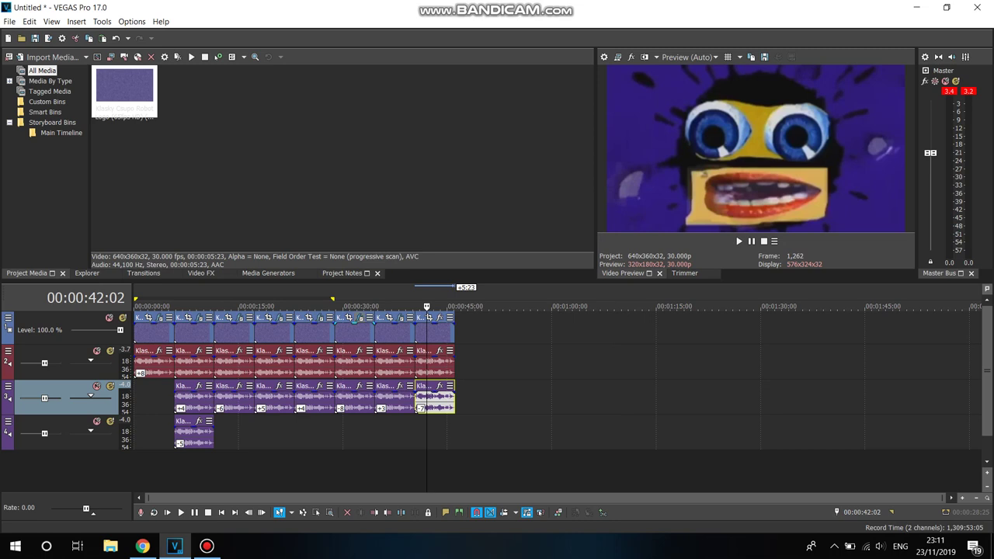
# Step: Save the sixth video event's Threshold effect as a filter package named G Major 6 and close the effect settings
pyautogui.click(360, 318)
pyautogui.click(636, 303)
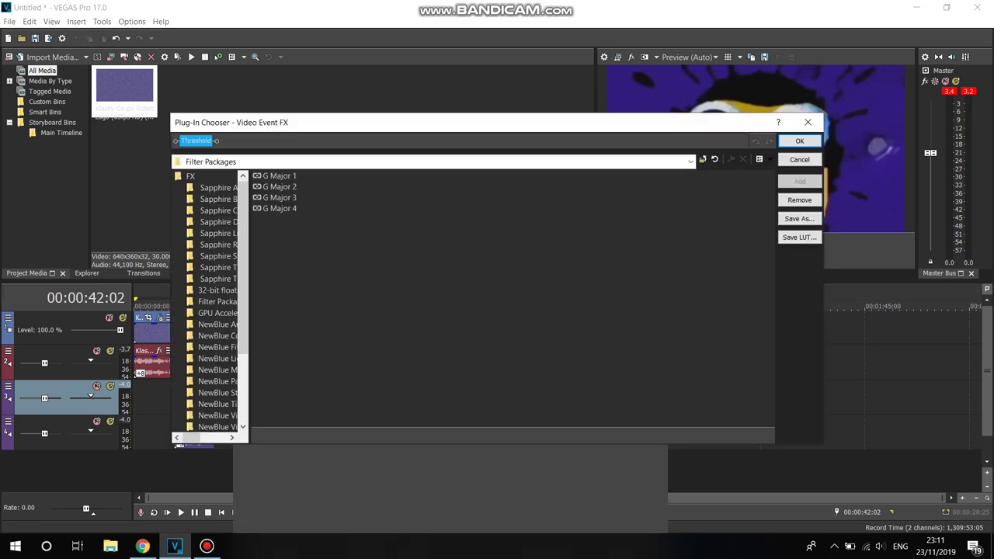
pyautogui.click(799, 219)
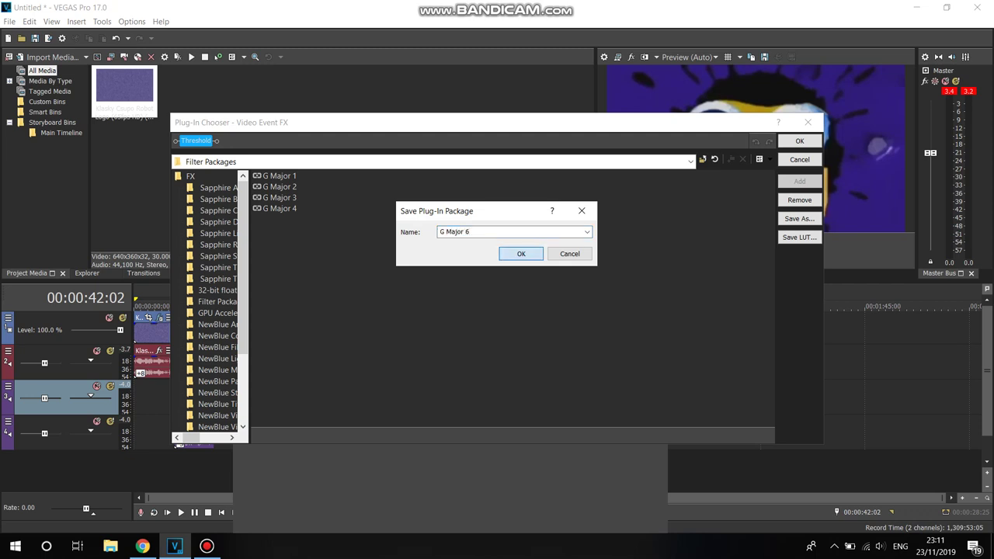
pyautogui.click(521, 253)
pyautogui.click(799, 140)
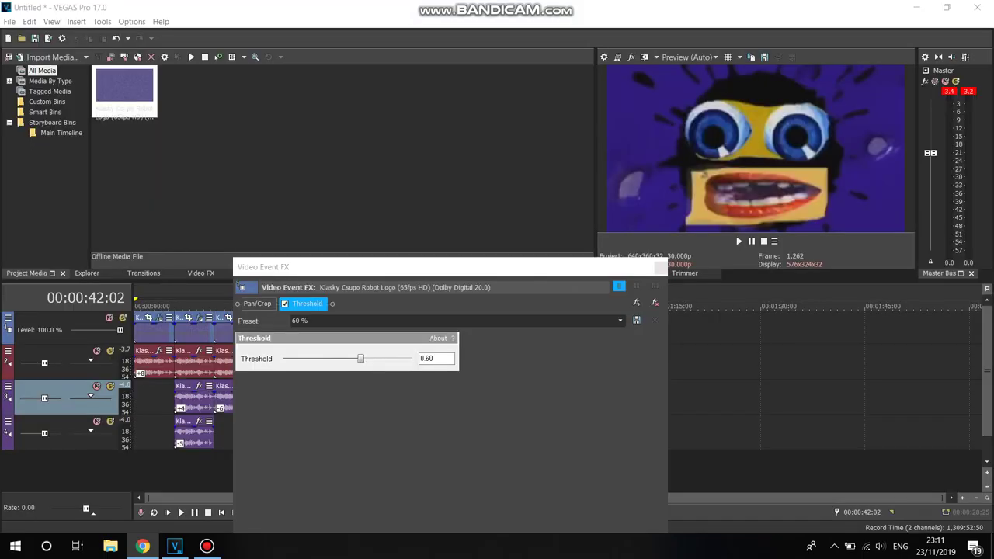
pyautogui.click(661, 267)
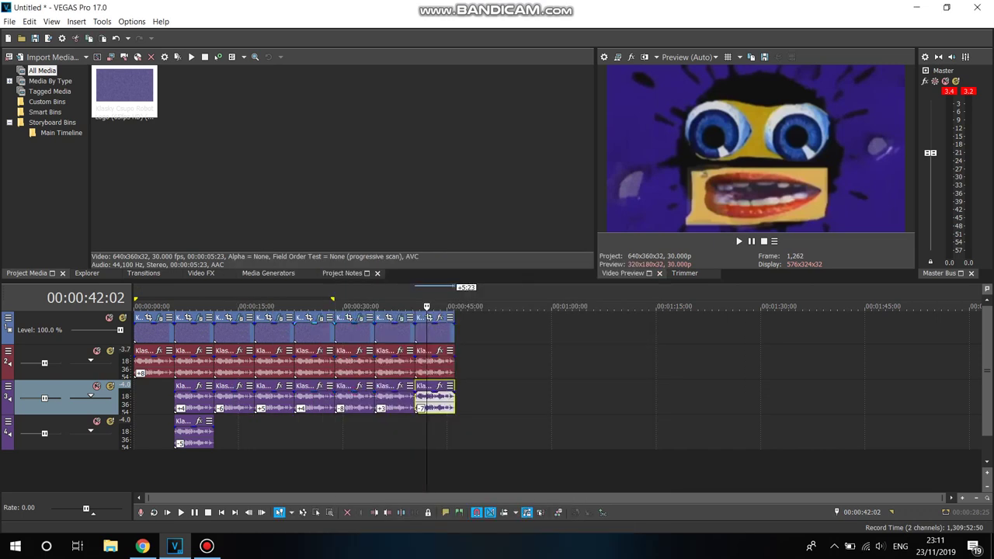
# Step: Save the fifth video event's effect chain as a filter package named G Major 5 and close the effect settings
pyautogui.click(305, 306)
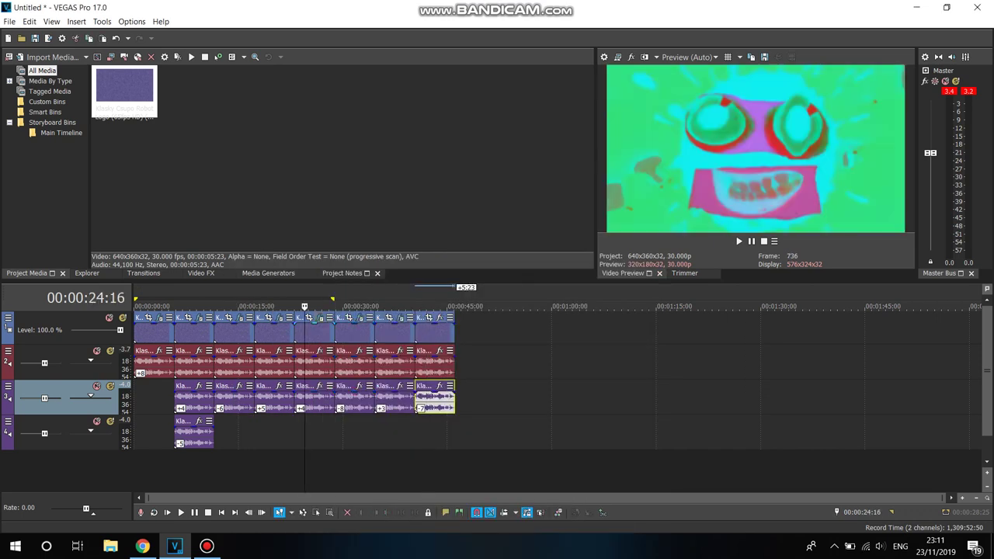
pyautogui.click(320, 318)
pyautogui.click(636, 302)
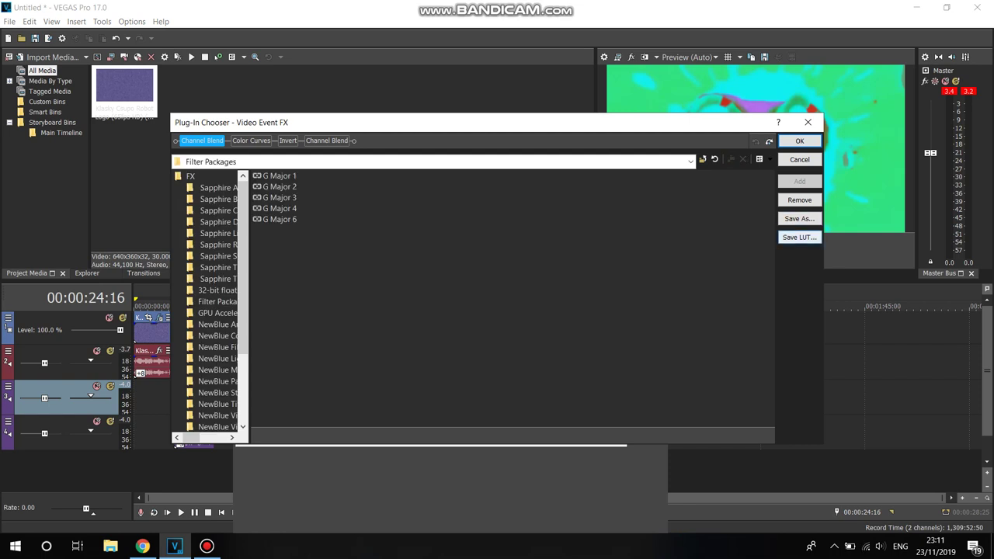
pyautogui.click(800, 219)
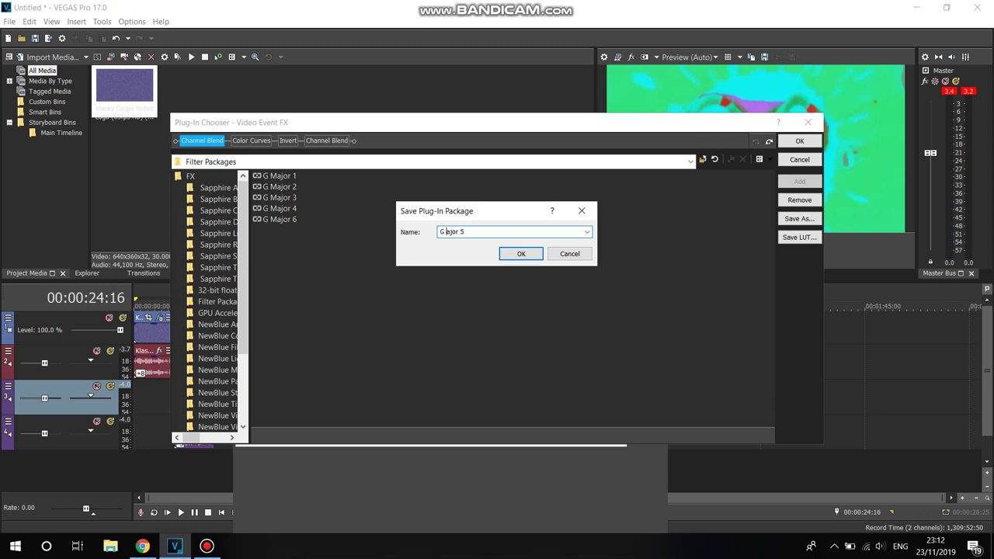
pyautogui.click(521, 253)
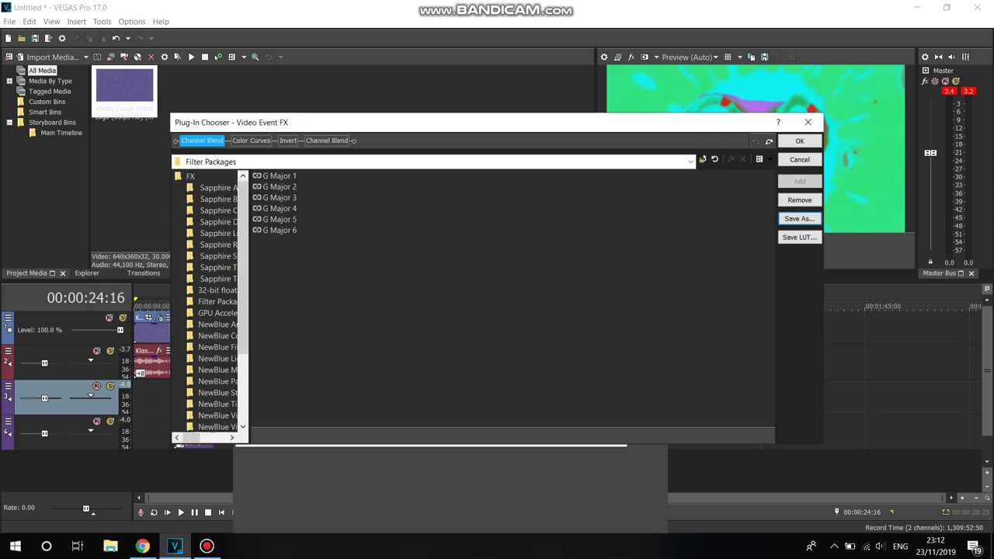
pyautogui.click(800, 141)
pyautogui.click(660, 267)
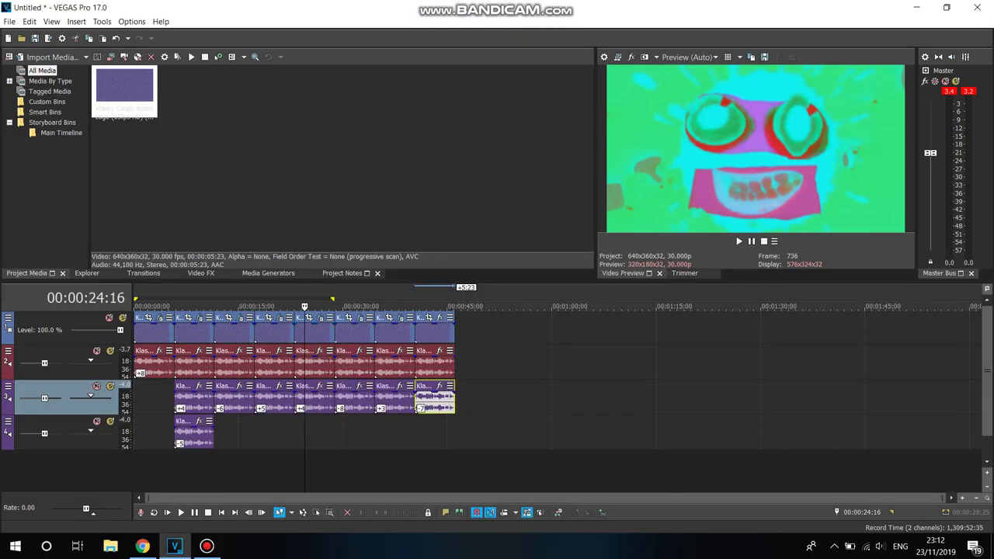
# Step: Save the seventh video event's Invert effect as a filter package named G Major 7 and close the effect settings
pyautogui.click(341, 307)
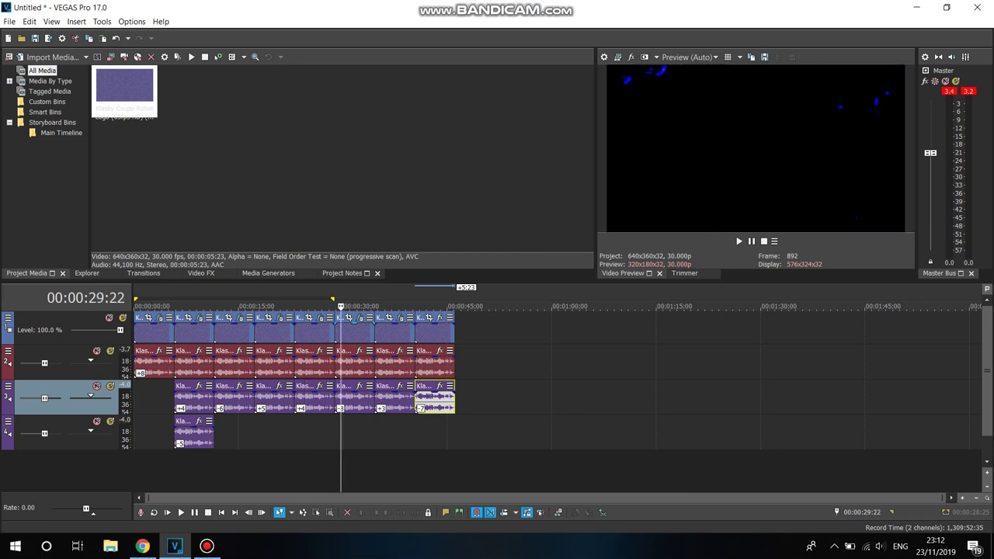
pyautogui.click(388, 307)
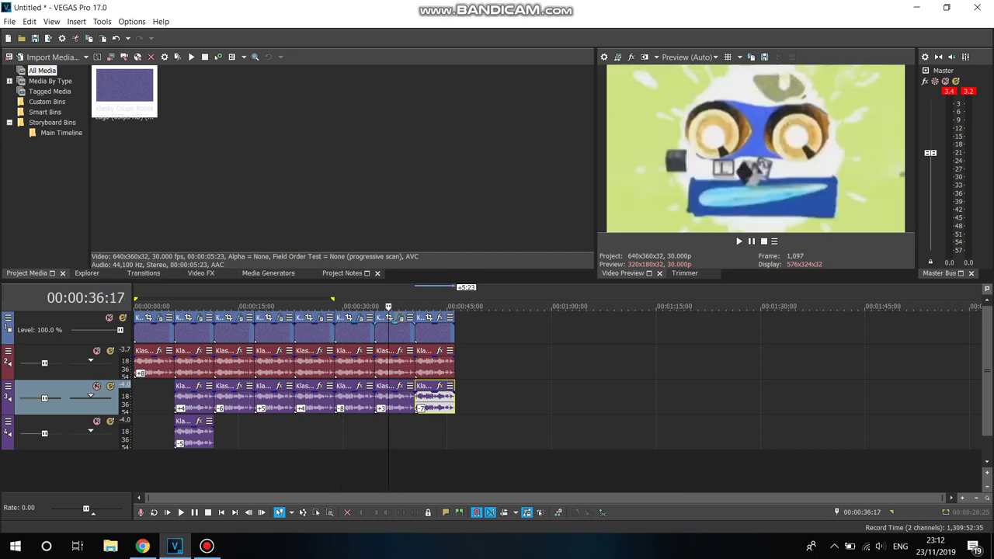
pyautogui.click(400, 318)
pyautogui.click(637, 302)
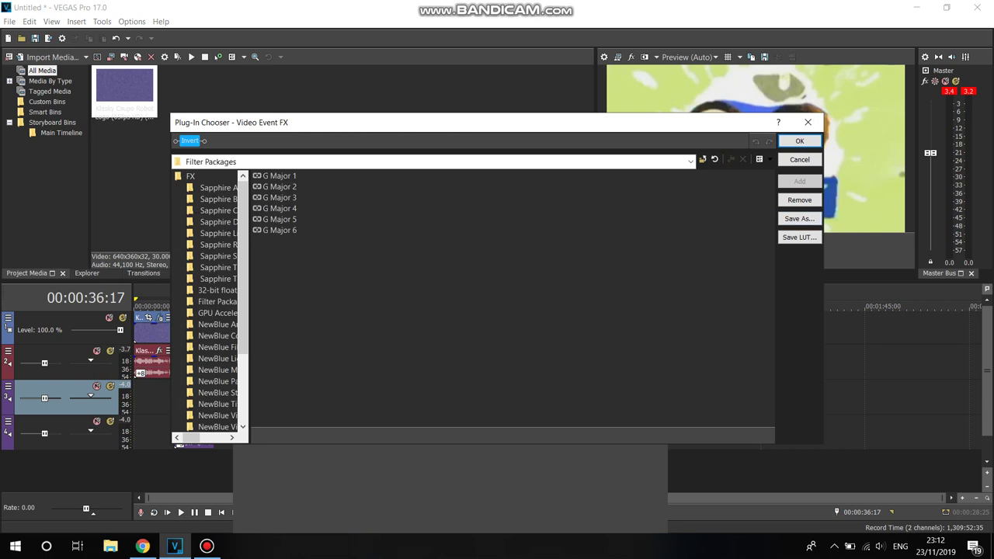
pyautogui.click(799, 219)
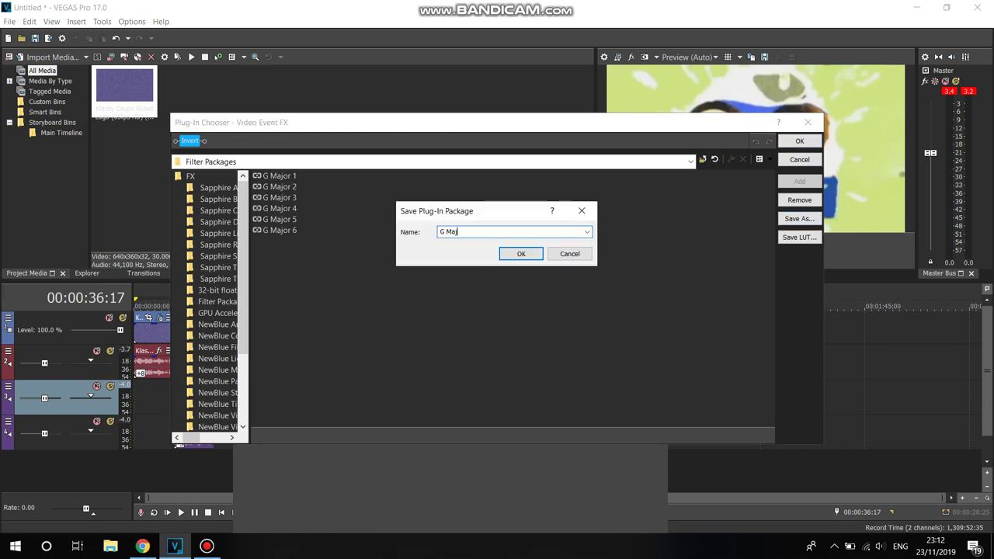
pyautogui.click(521, 253)
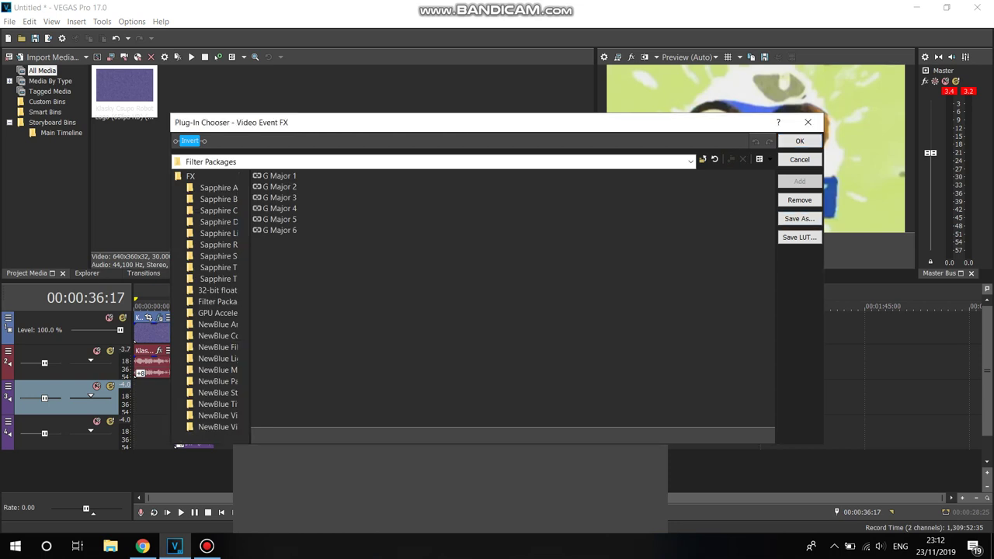
pyautogui.click(799, 140)
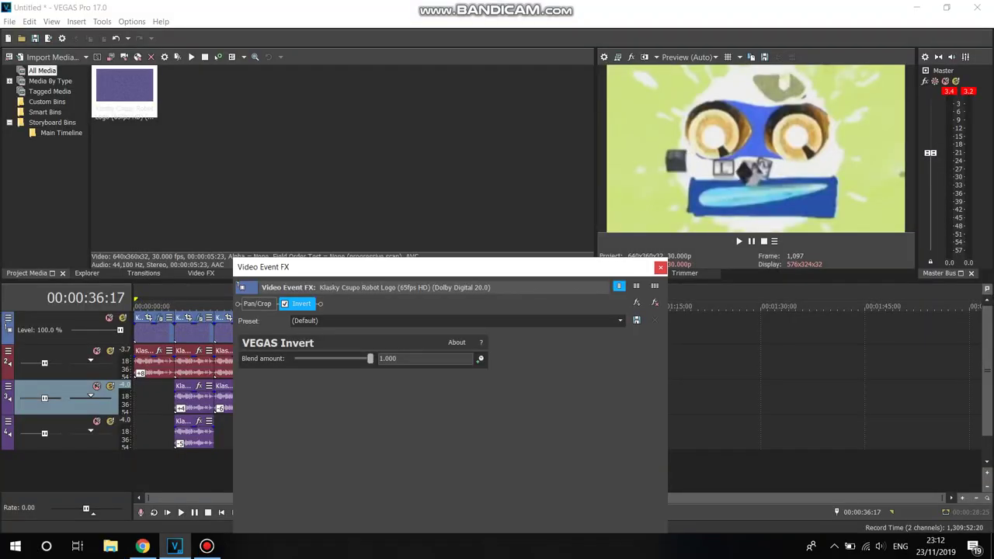
pyautogui.click(660, 267)
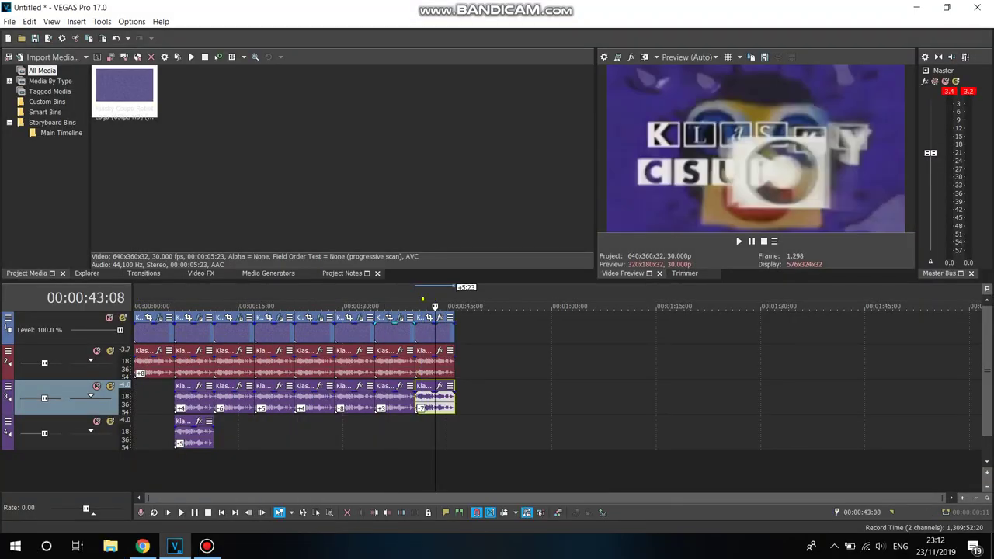
# Step: Apply the G Major 1 filter package to the eighth video event
pyautogui.click(201, 273)
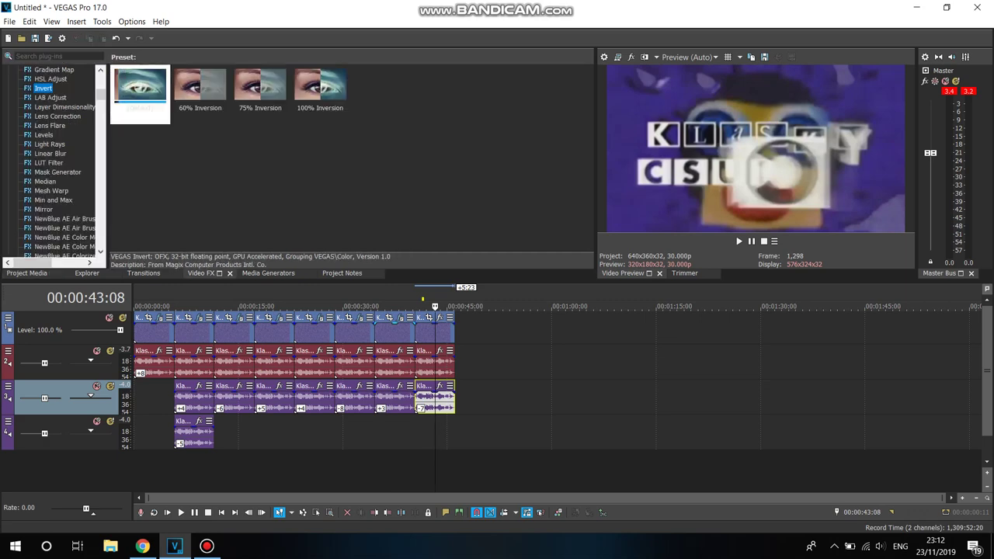
pyautogui.click(439, 318)
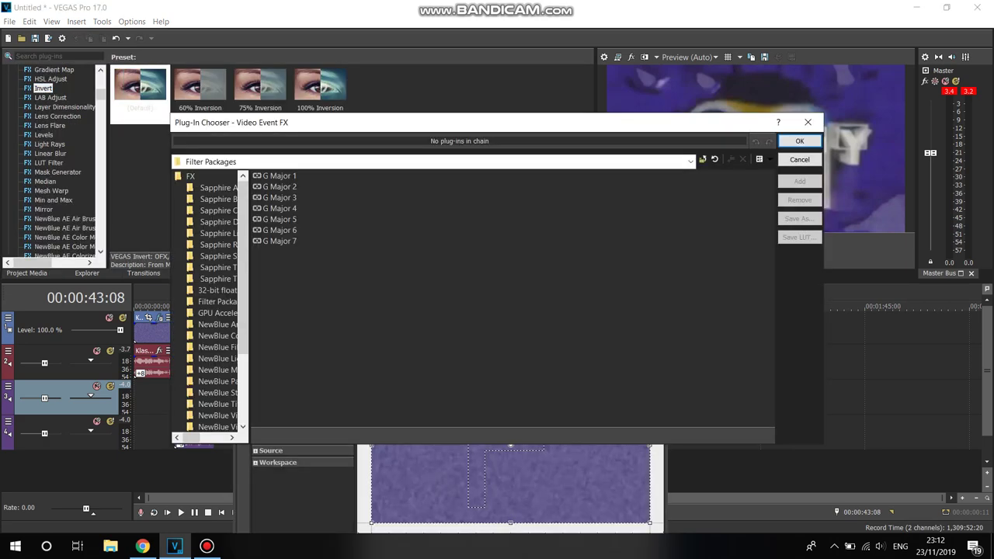
pyautogui.doubleClick(279, 177)
pyautogui.click(799, 142)
# Step: Add the Threshold effect with its 60 % preset to the end of the eighth video event's effect chain
pyautogui.moveTo(100, 95); pyautogui.dragTo(100, 232)
pyautogui.scroll(2, 52, 161)
pyautogui.click(49, 181)
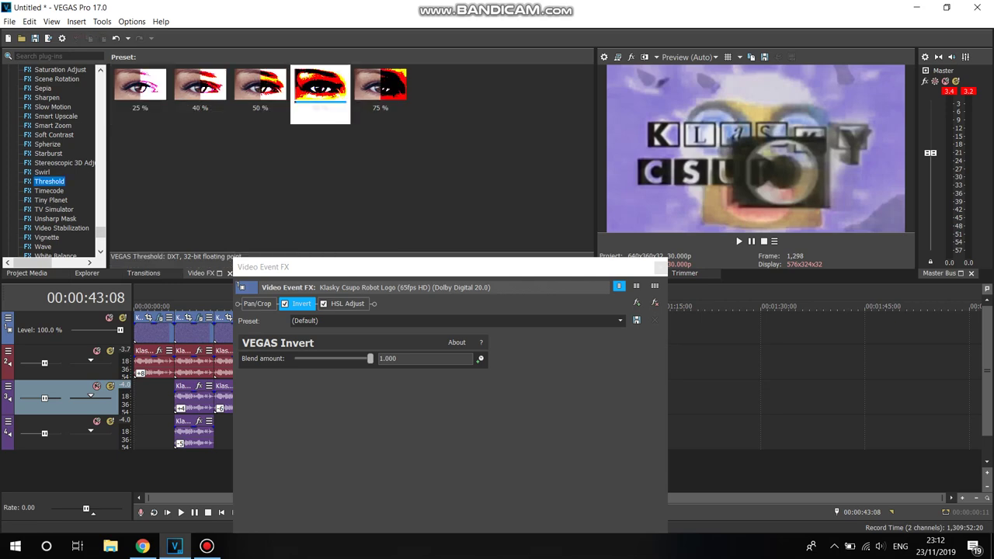
pyautogui.moveTo(320, 87); pyautogui.dragTo(353, 388)
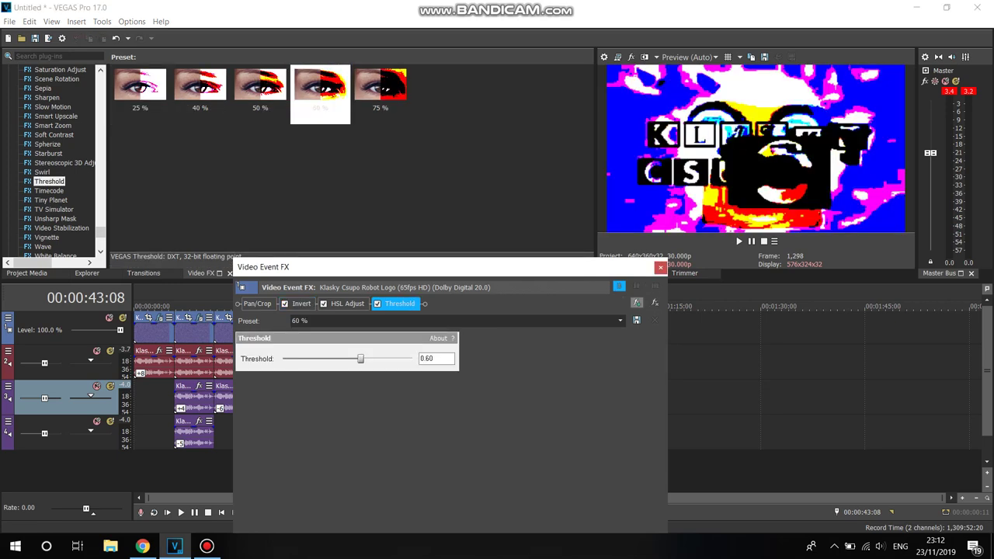
# Step: Save the eighth video event's effect chain as a filter package named G Major 8 and close the effect settings
pyautogui.click(636, 303)
pyautogui.click(800, 219)
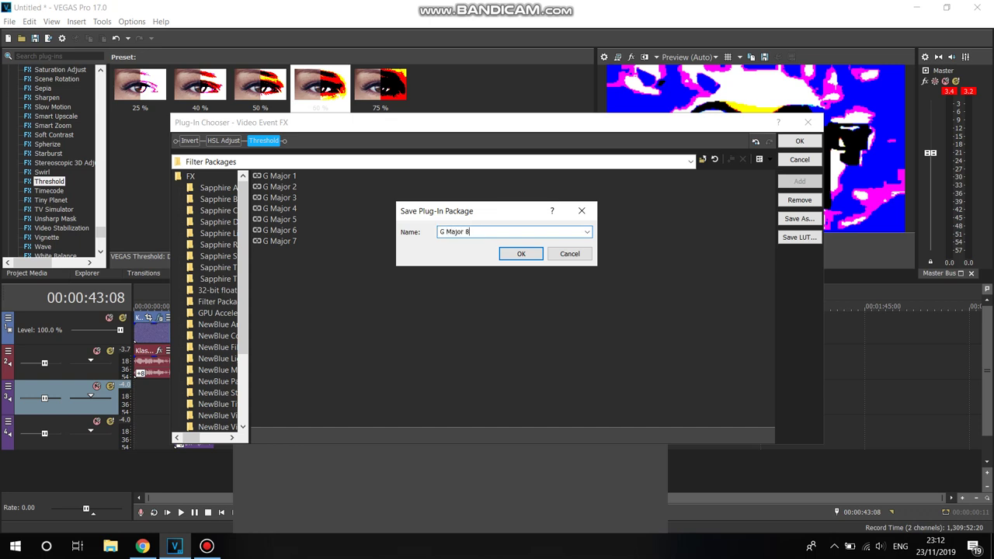
pyautogui.press('Return')
pyautogui.click(800, 142)
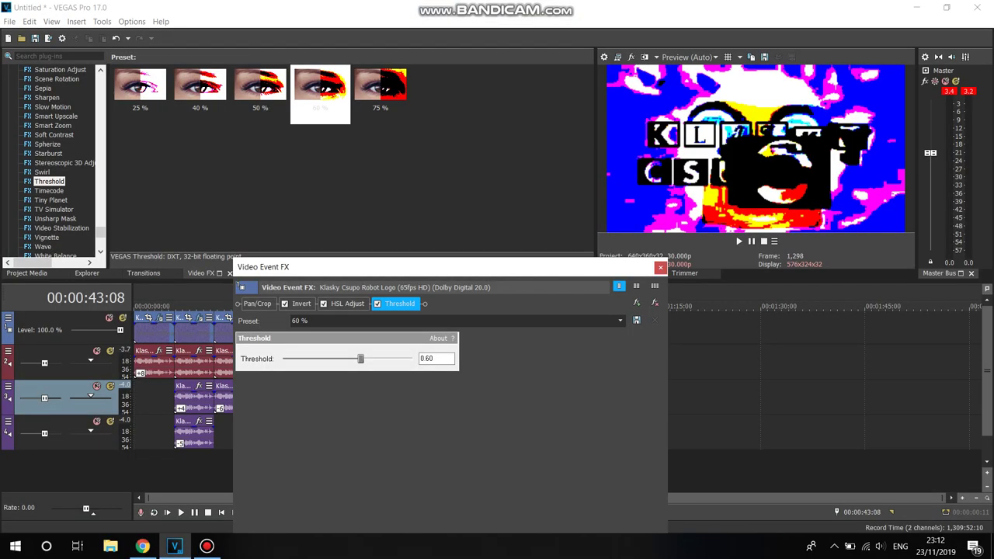
pyautogui.click(661, 268)
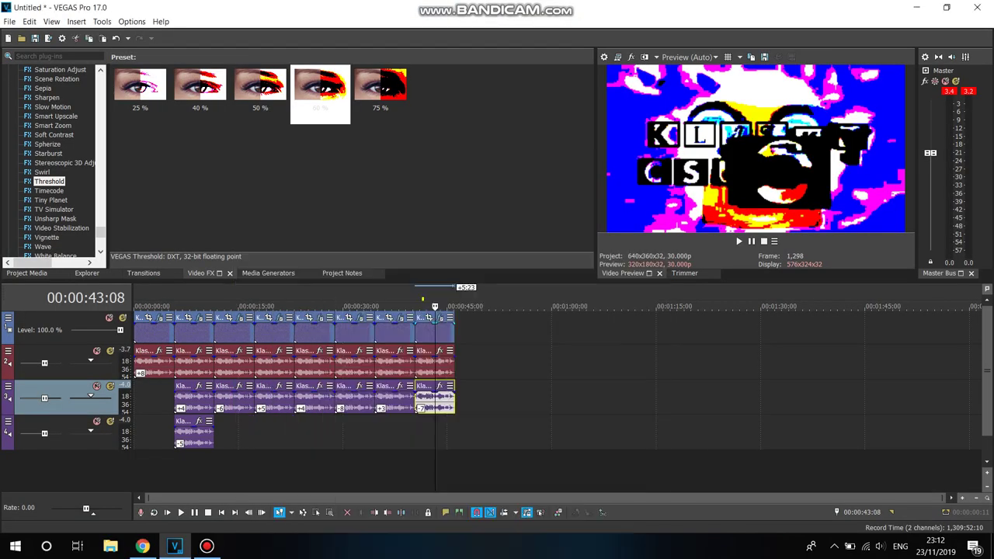
# Step: Add the robot logo clip as the ninth event, directly after the eighth on the first video and audio tracks
pyautogui.click(52, 274)
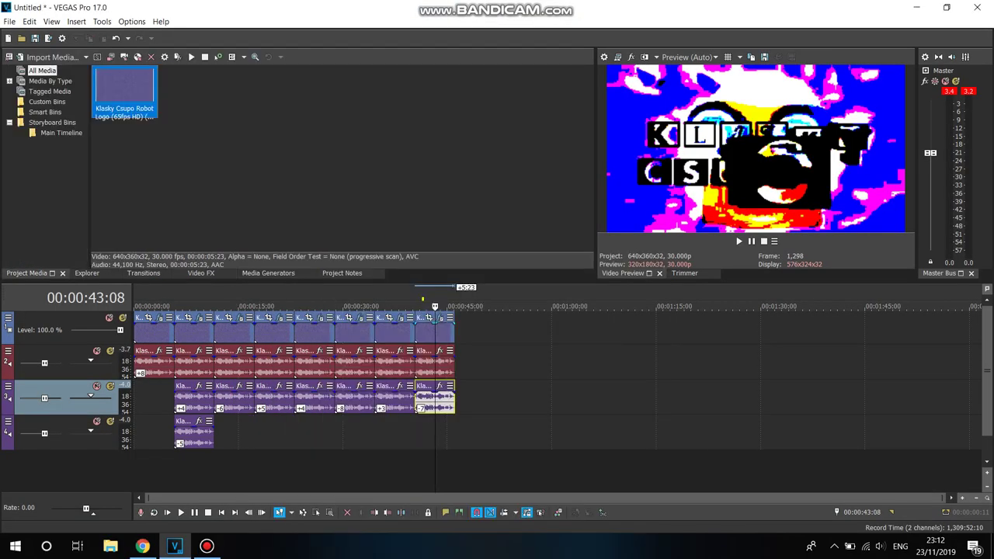
pyautogui.moveTo(124, 92); pyautogui.dragTo(457, 334)
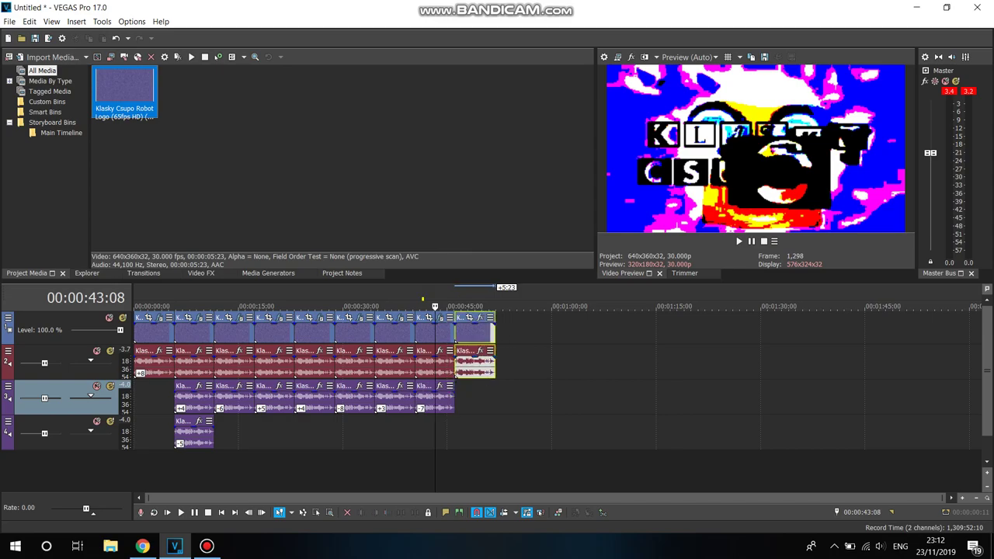
# Step: Switch to Chrome and search YouTube for "g major 9 vegas pro"
pyautogui.click(142, 546)
pyautogui.moveTo(450, 64); pyautogui.dragTo(314, 64)
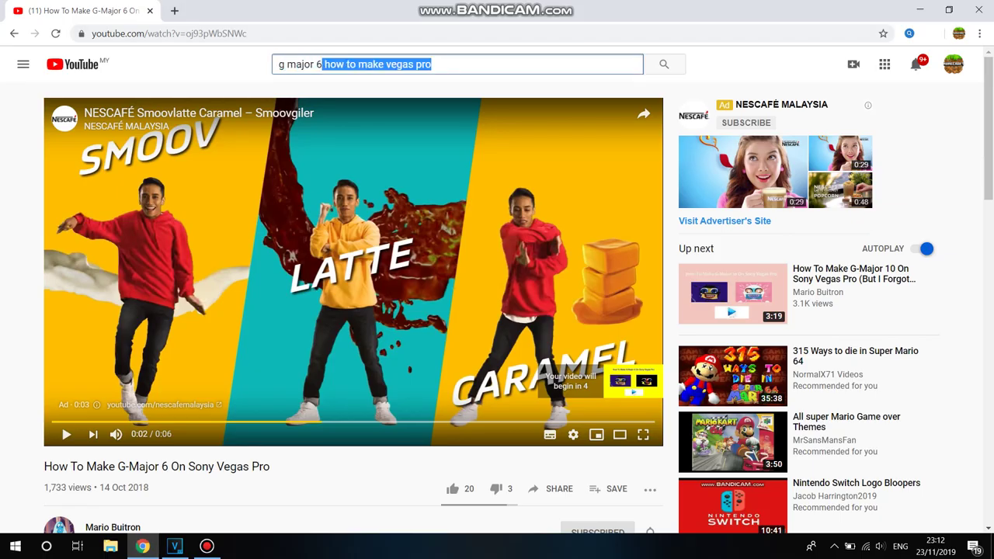
pyautogui.write('9 ')
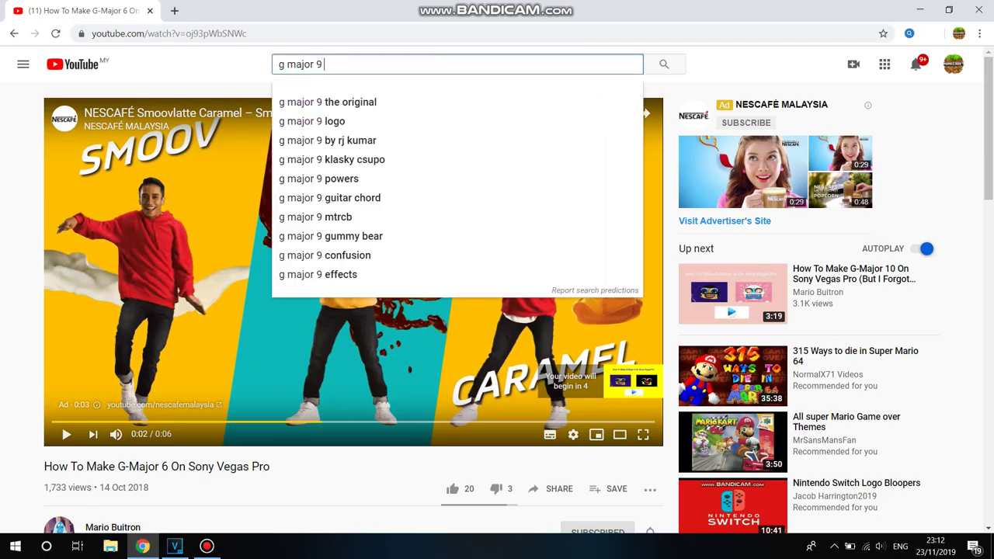
pyautogui.write('vegas pro')
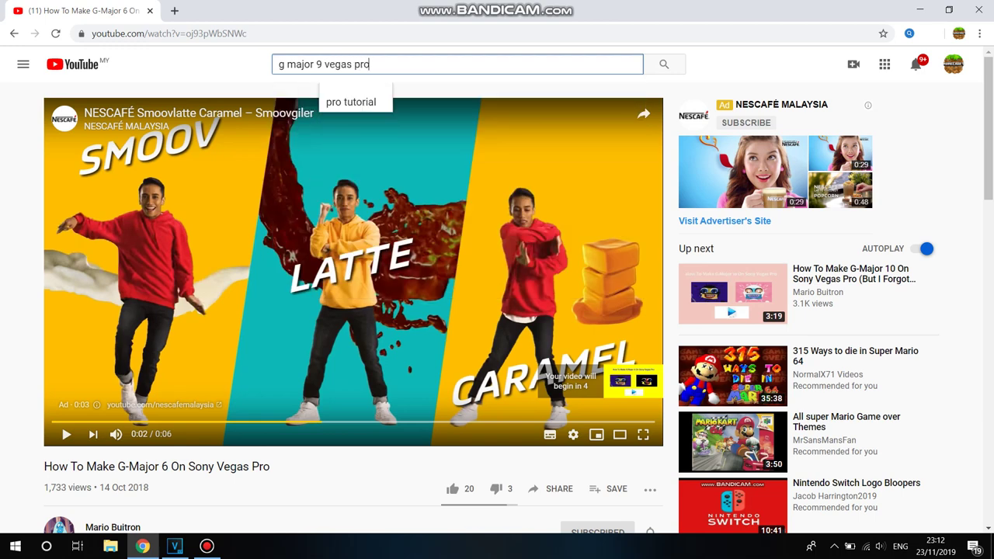
pyautogui.press('Return')
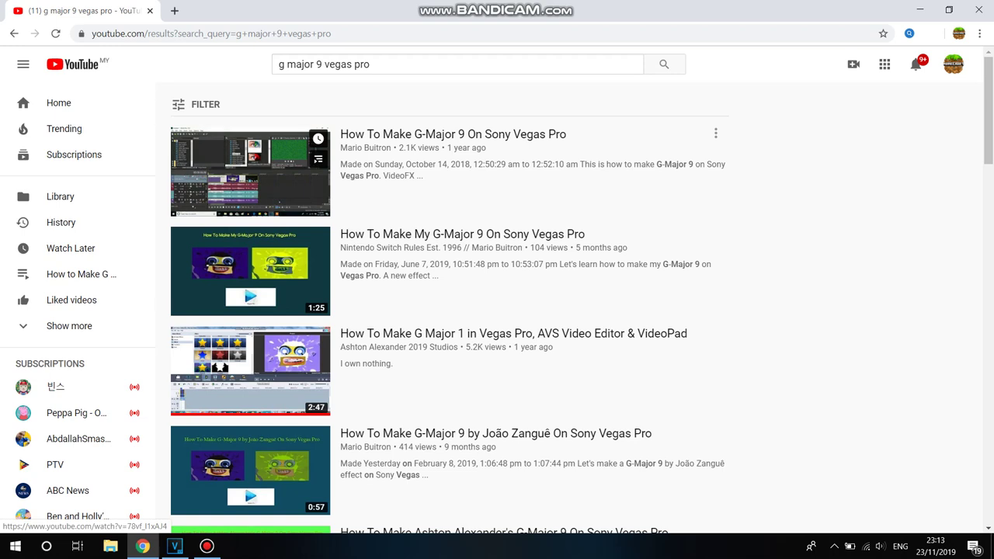
# Step: Open the video "How To Make G-Major 9 On Sony Vegas Pro" and read the effect and pitch settings in its full description
pyautogui.click(247, 166)
pyautogui.scroll(-2, 360, 254)
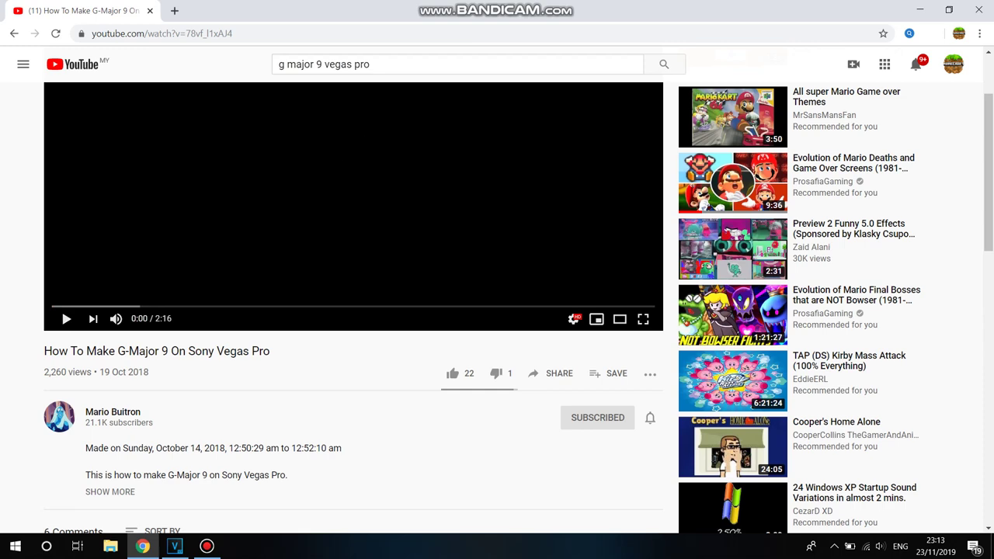
pyautogui.click(111, 491)
pyautogui.moveTo(988, 169); pyautogui.dragTo(989, 304)
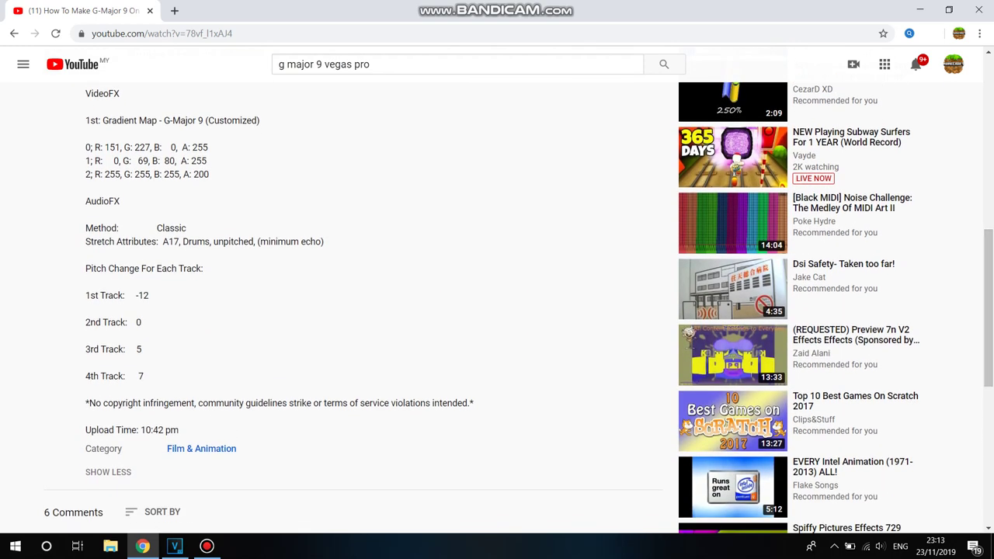
# Step: Return to VEGAS Pro and layer a second audio copy of the robot logo under the ninth event on track 3, deleting the extra video track
pyautogui.moveTo(174, 546)
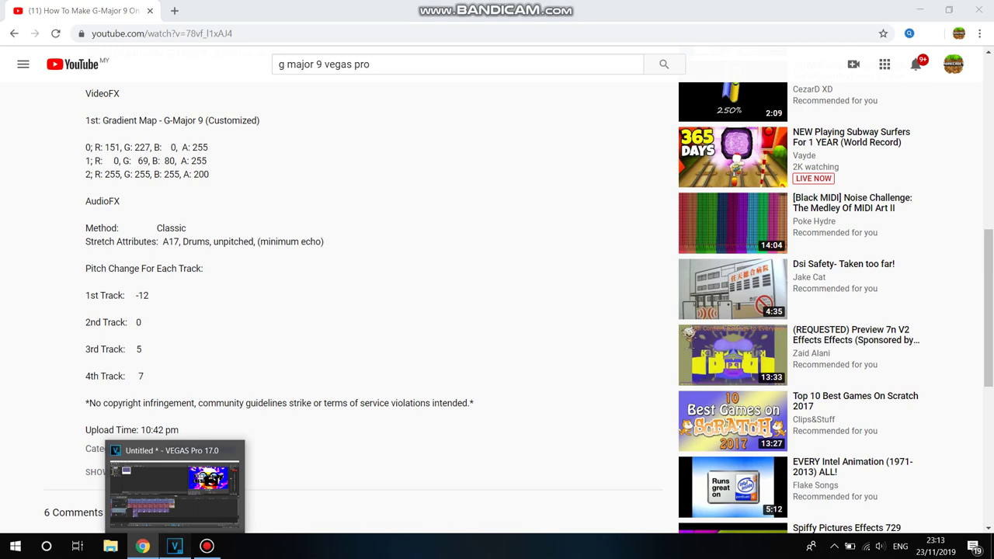
pyautogui.click(174, 546)
pyautogui.click(475, 307)
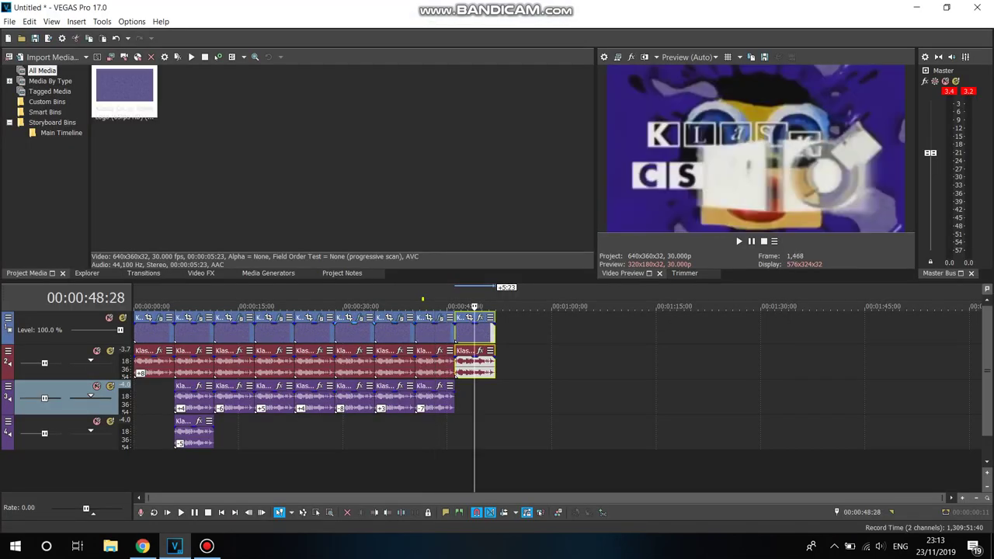
pyautogui.moveTo(124, 87); pyautogui.dragTo(456, 397)
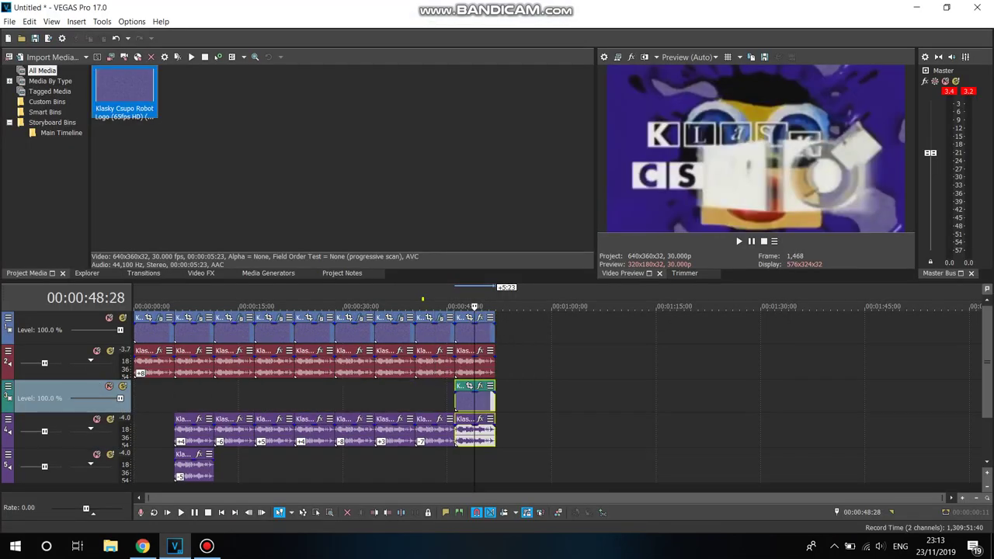
pyautogui.rightClick(430, 394)
pyautogui.click(462, 291)
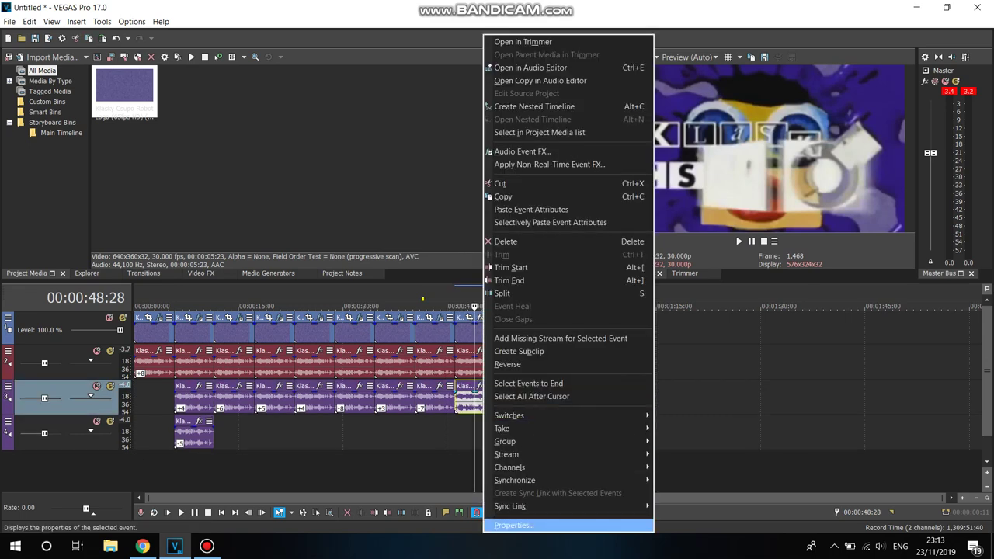
# Step: Set the ninth audio event on track 3 to Classic pitch shifting, A17 Drums, unpitched (minimum echo), with a pitch change of -12
pyautogui.click(514, 525)
pyautogui.click(534, 224)
pyautogui.click(528, 251)
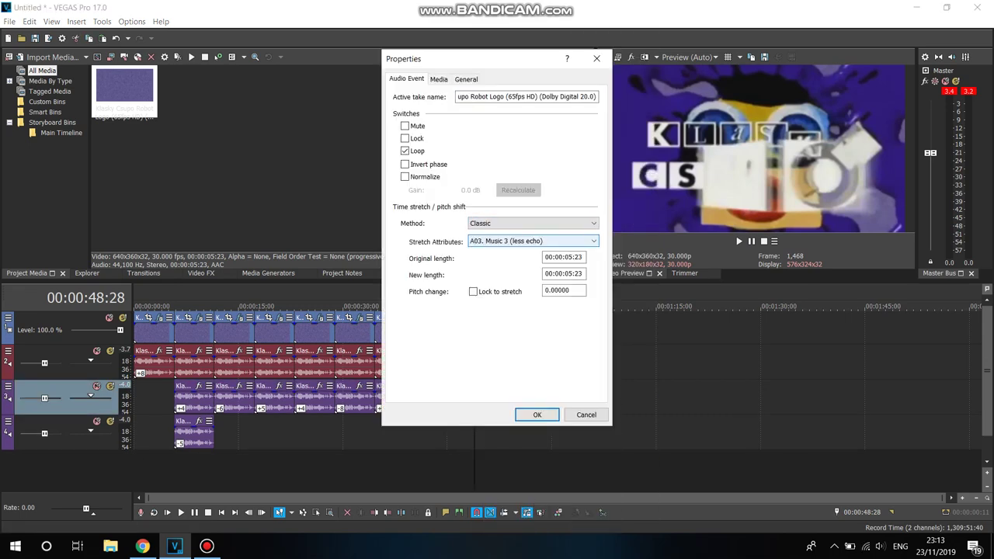
pyautogui.click(534, 241)
pyautogui.click(528, 384)
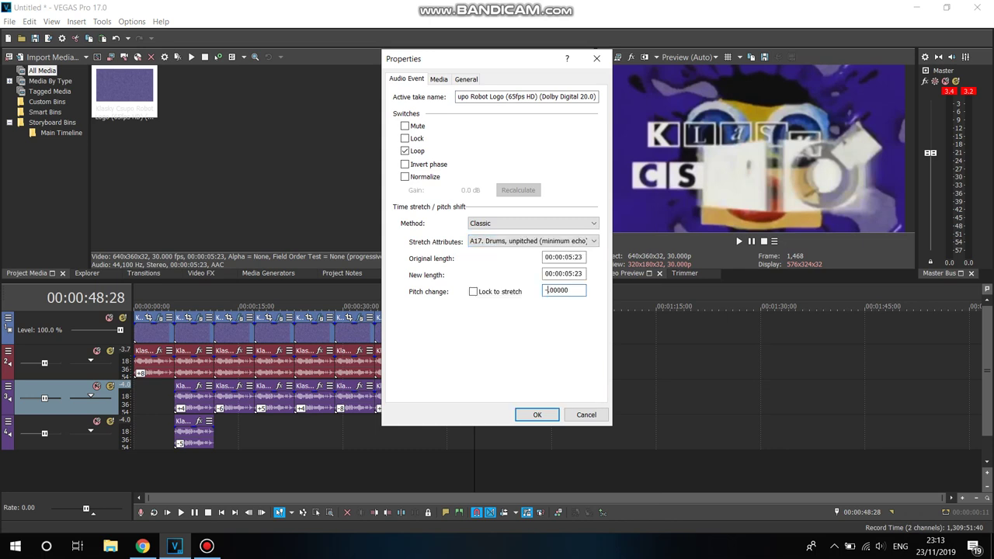
pyautogui.click(537, 415)
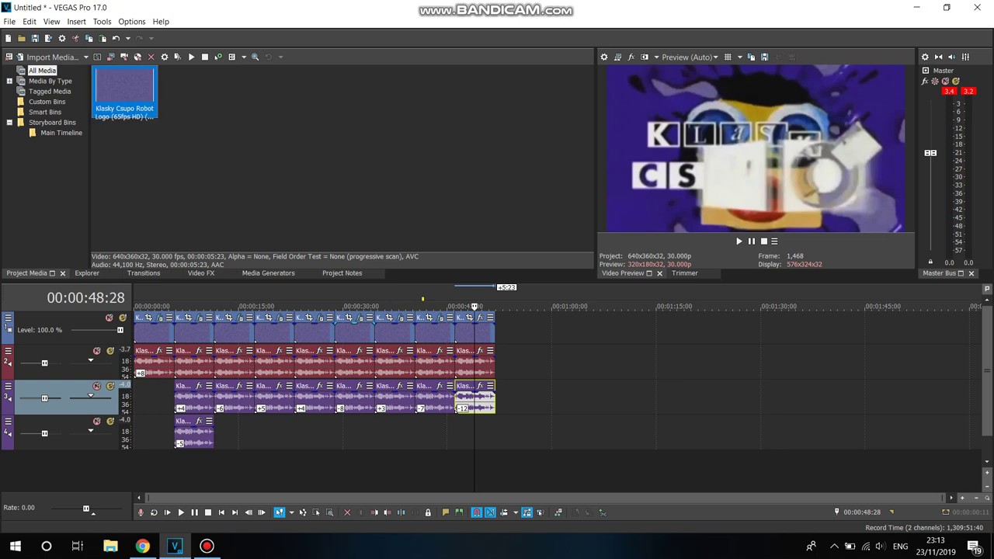
# Step: Layer another copy of the robot logo audio under the ninth event on track 4
pyautogui.moveTo(474, 431); pyautogui.dragTo(455, 431)
pyautogui.rightClick(445, 428)
pyautogui.click(480, 324)
pyautogui.rightClick(476, 438)
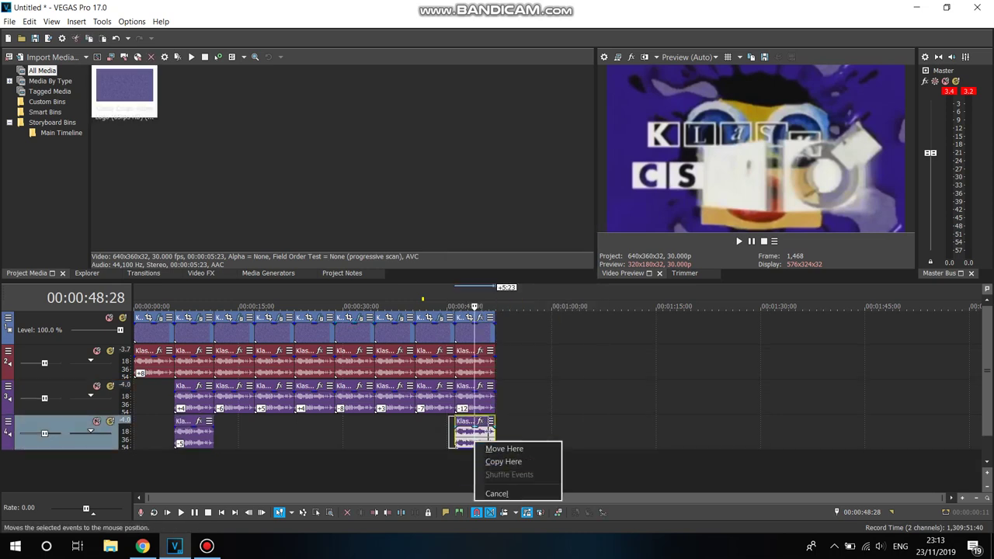
pyautogui.click(473, 436)
# Step: Set the ninth audio event on track 4 to Classic, A17 Drums, unpitched (minimum echo), with a pitch change of 5
pyautogui.rightClick(474, 426)
pyautogui.click(513, 527)
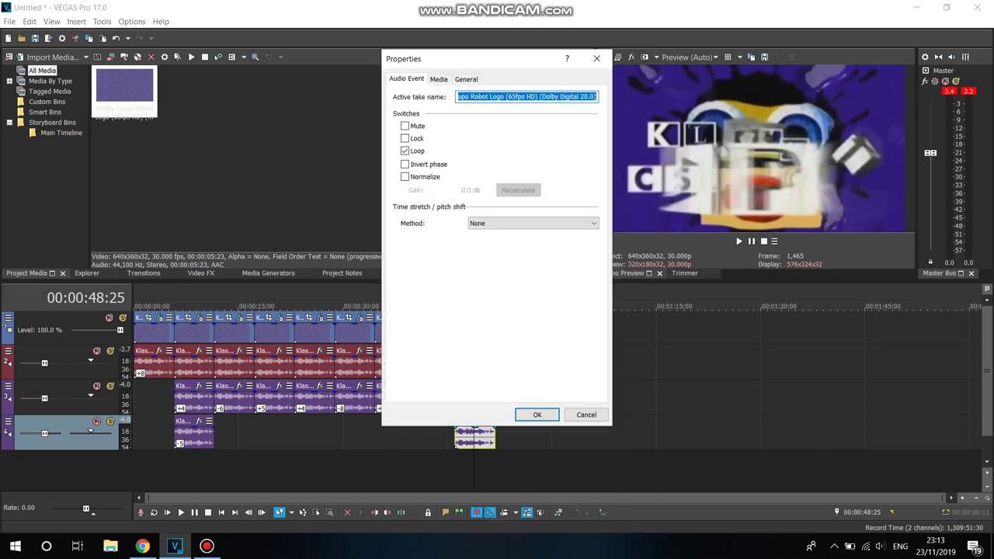
pyautogui.click(532, 222)
pyautogui.click(480, 250)
pyautogui.click(533, 241)
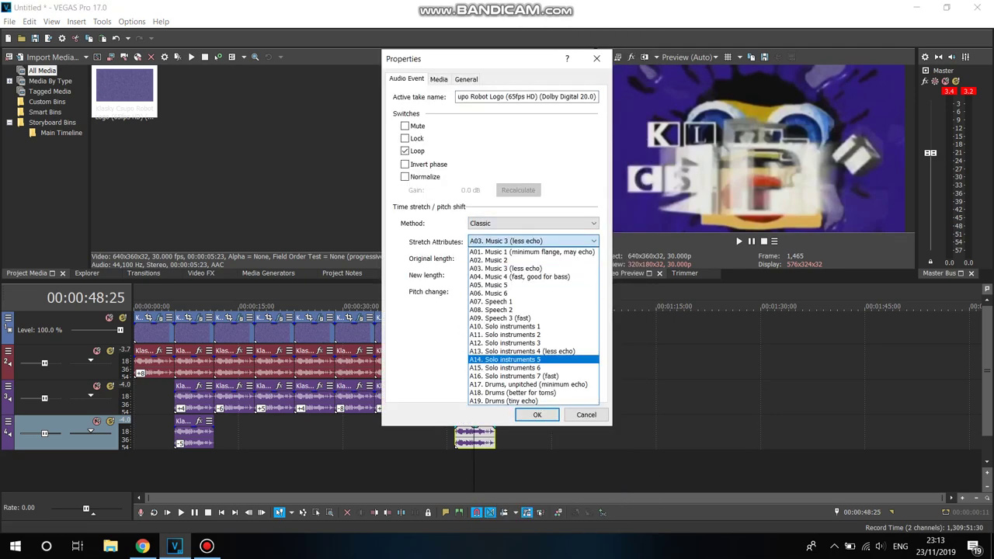
pyautogui.click(532, 381)
pyautogui.moveTo(550, 291); pyautogui.dragTo(544, 291)
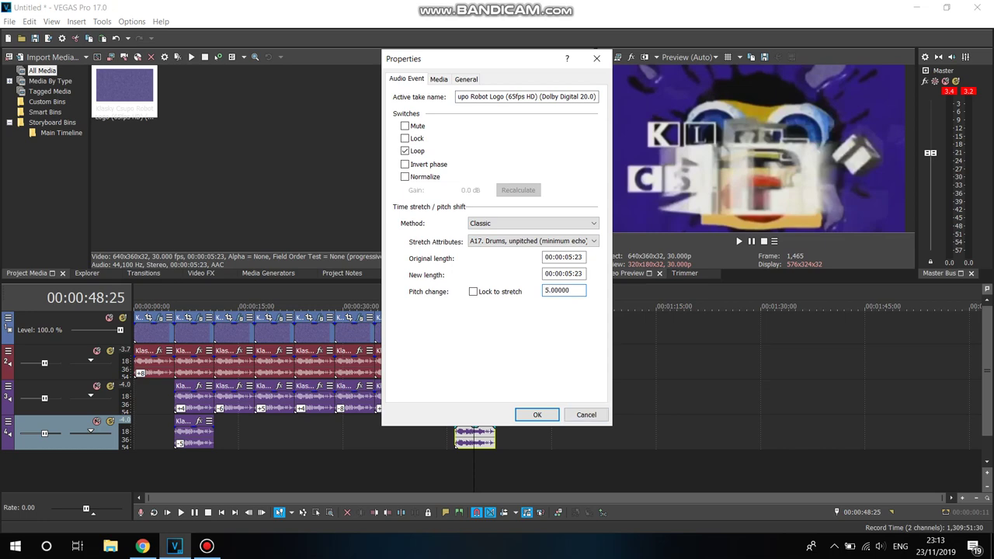
pyautogui.press('Return')
# Step: Duplicate track 4 and delete the copied second-variation audio event from the new track 5
pyautogui.rightClick(513, 430)
pyautogui.click(558, 310)
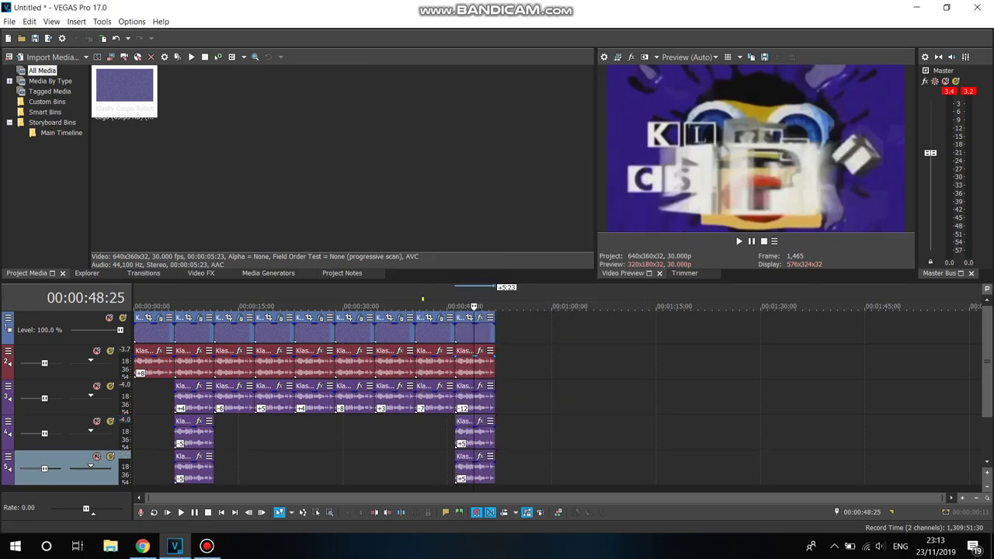
pyautogui.rightClick(198, 468)
pyautogui.click(233, 242)
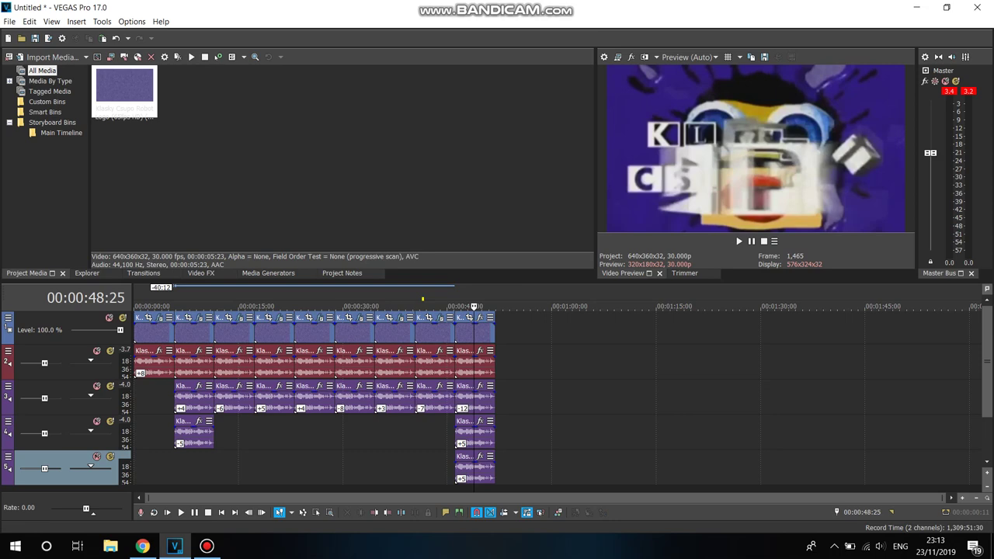
# Step: Set the pitch change of the ninth audio event on track 5 to 7
pyautogui.rightClick(474, 467)
pyautogui.rightClick(475, 464)
pyautogui.click(512, 525)
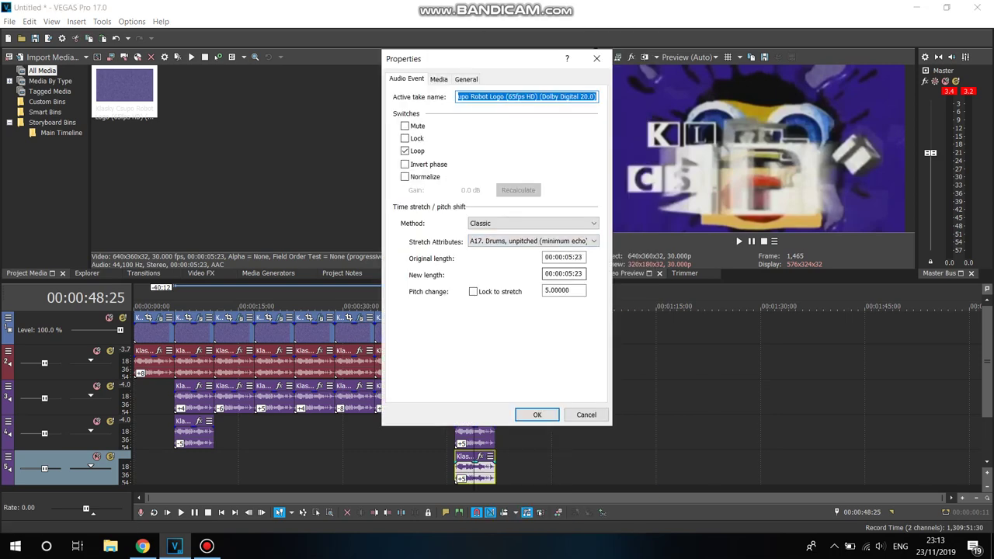
pyautogui.moveTo(549, 290); pyautogui.dragTo(544, 291)
pyautogui.write('7')
pyautogui.click(536, 414)
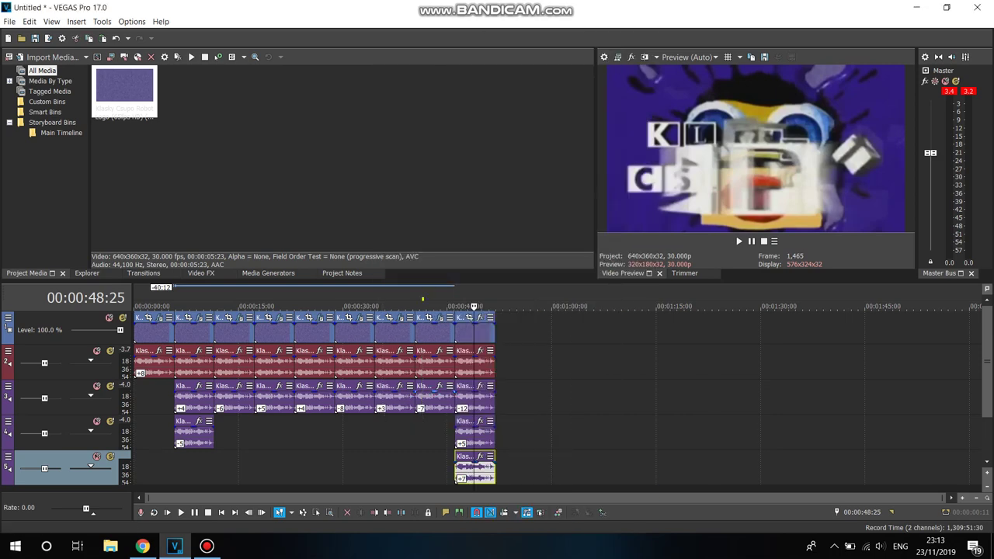
# Step: Apply the Gradient Map effect with the Reset to None preset to the ninth video event
pyautogui.click(204, 272)
pyautogui.moveTo(100, 232); pyautogui.dragTo(100, 138)
pyautogui.scroll(10, 54, 155)
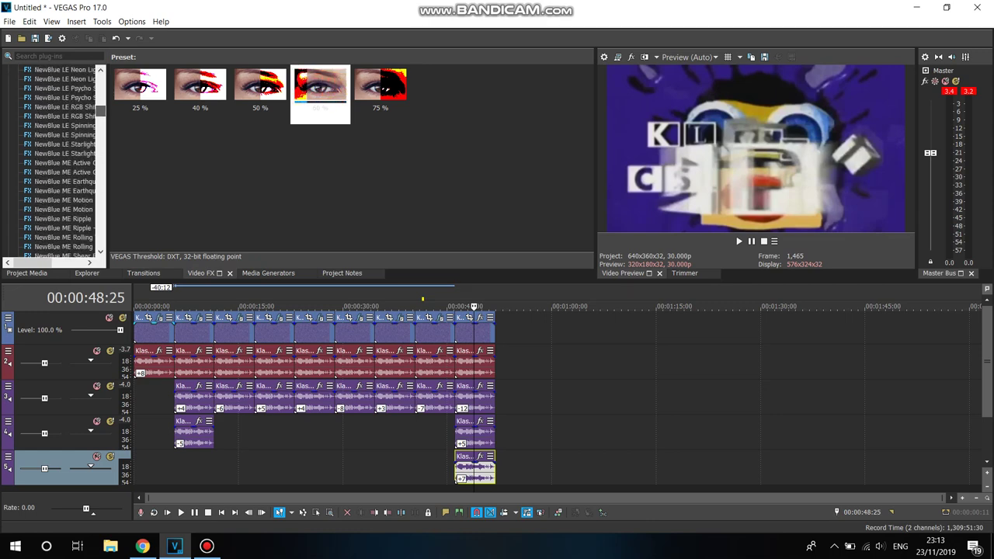
pyautogui.click(54, 98)
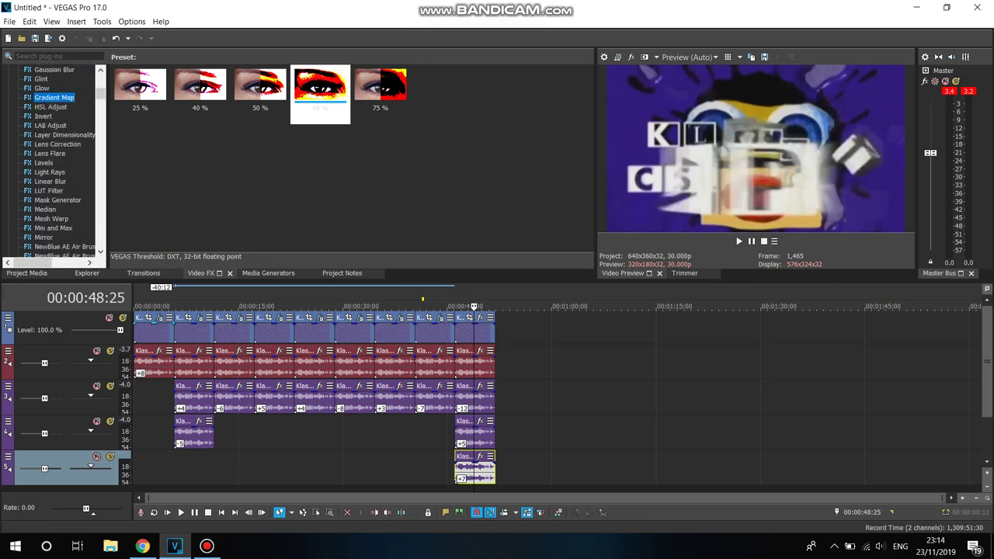
pyautogui.click(140, 90)
pyautogui.moveTo(140, 89); pyautogui.dragTo(475, 332)
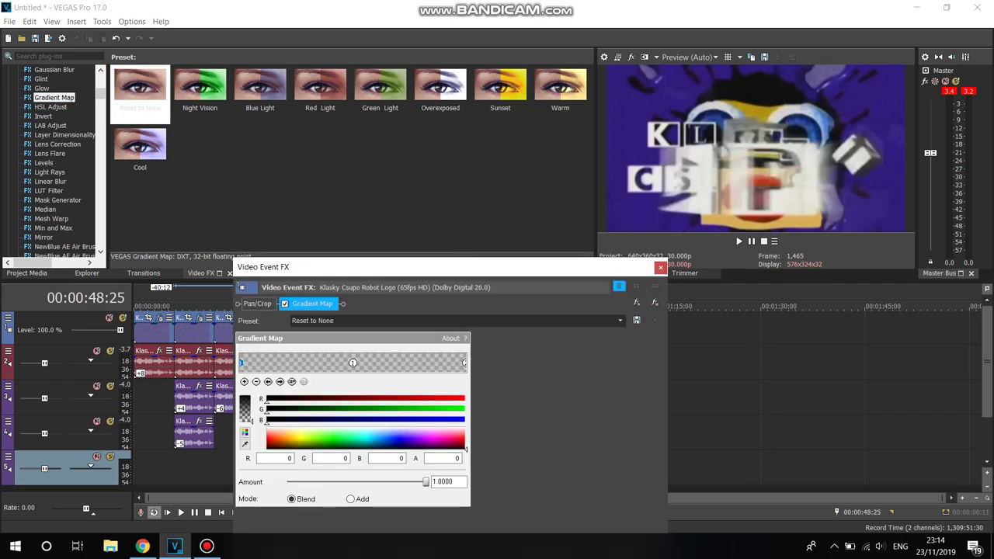
# Step: Check the G-Major 9 description in Chrome and set gradient point 0 to R 151, G 227, B 0, A 255 in VEGAS Pro
pyautogui.click(142, 545)
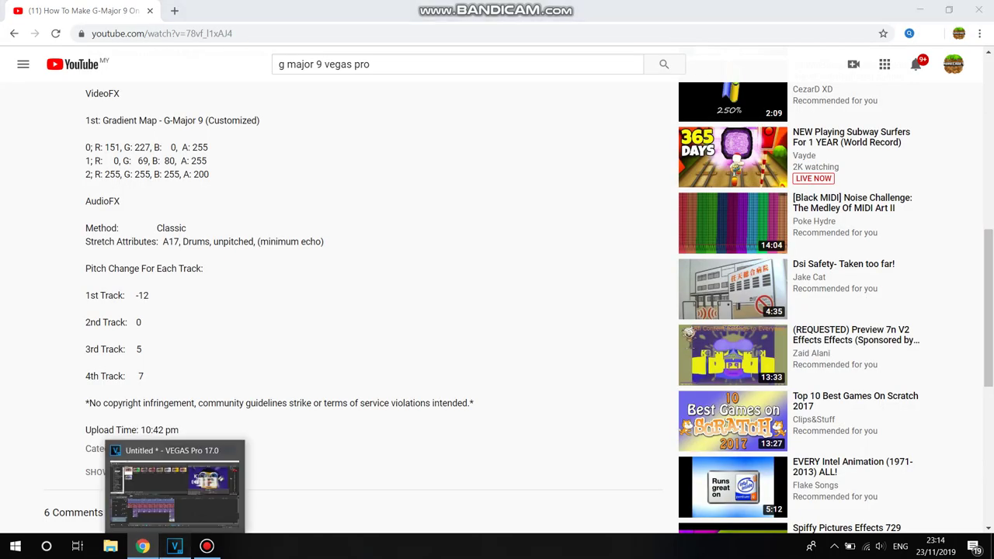
pyautogui.click(174, 546)
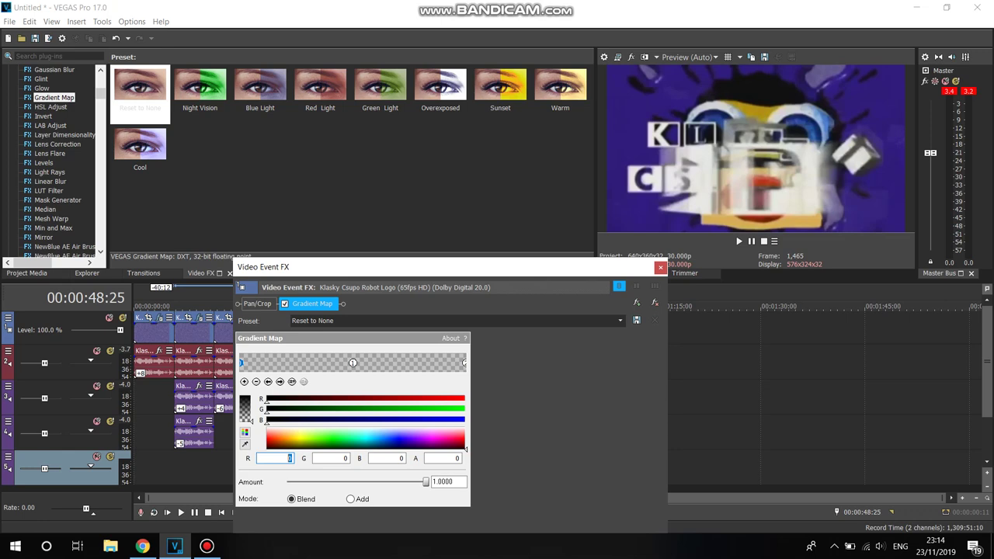
pyautogui.click(465, 444)
pyautogui.hotkey('alt', 'Tab')
pyautogui.hotkey('alt', 'Tab')
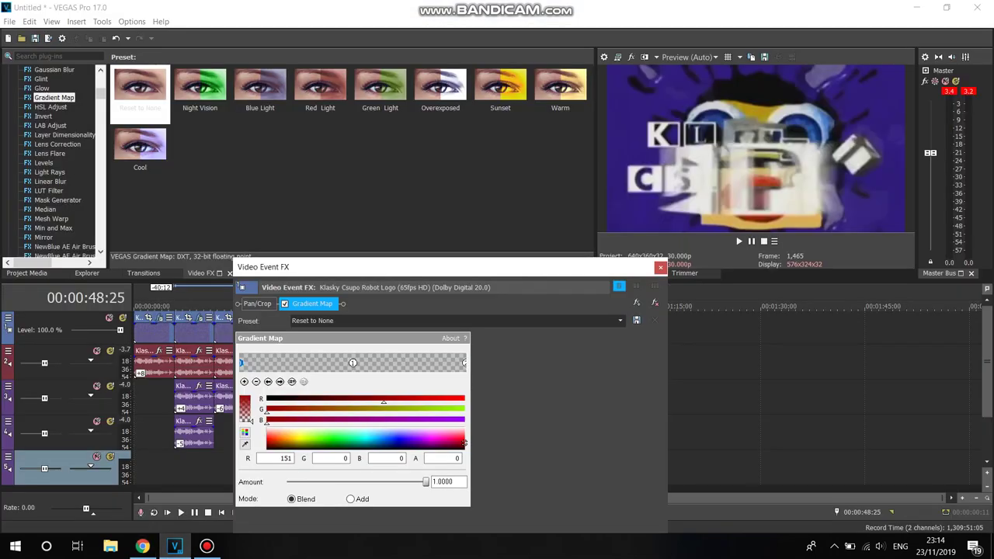
pyautogui.write('227')
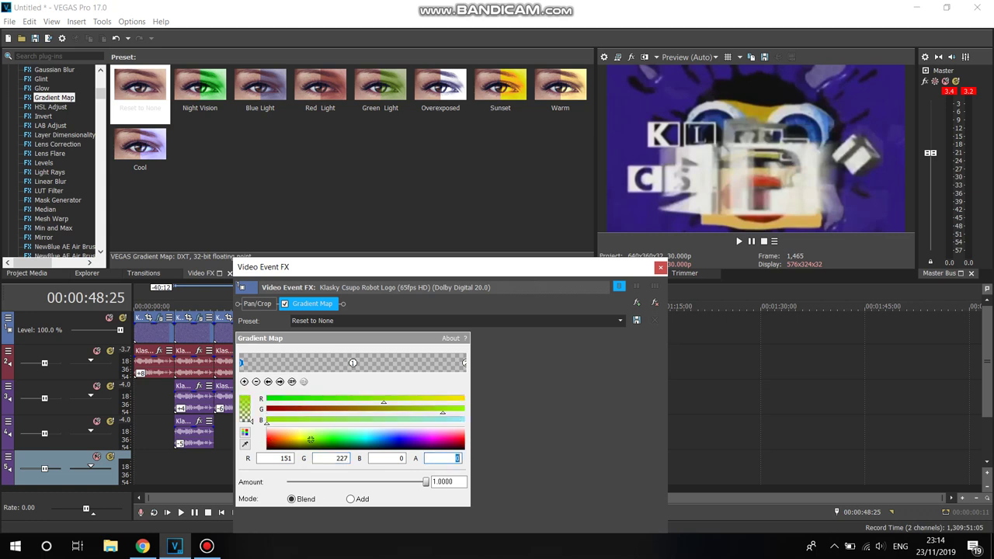
pyautogui.write('255')
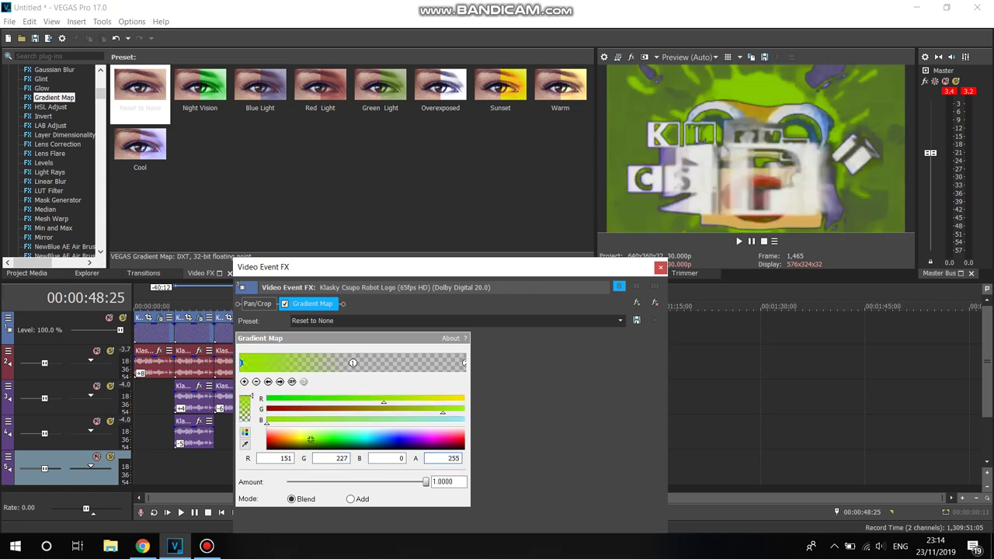
# Step: Recheck the description in Chrome and set gradient point 1 to R 0, G 69, B 80, A 255 in VEGAS Pro
pyautogui.hotkey('alt', 'Tab')
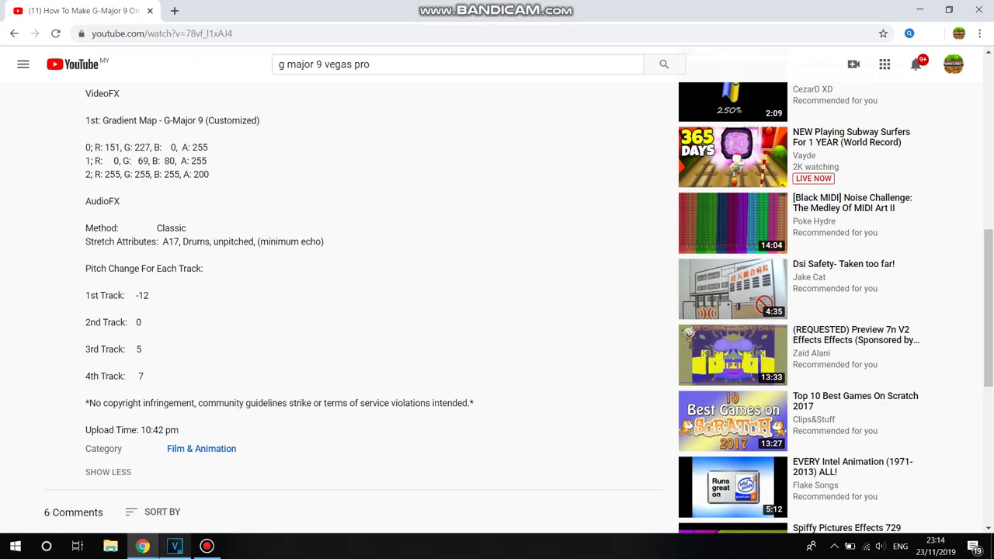
pyautogui.click(175, 546)
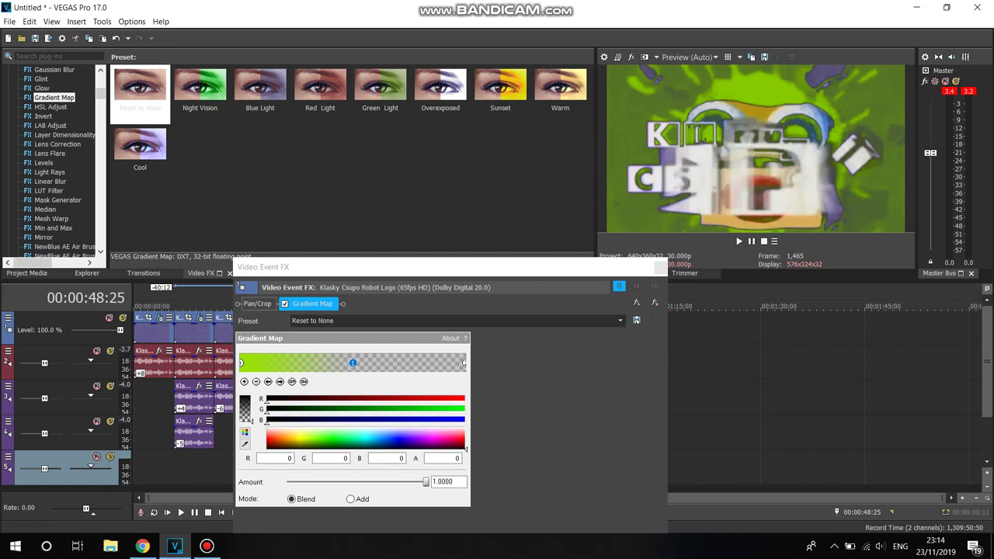
pyautogui.click(345, 459)
pyautogui.write('69')
pyautogui.press('Tab')
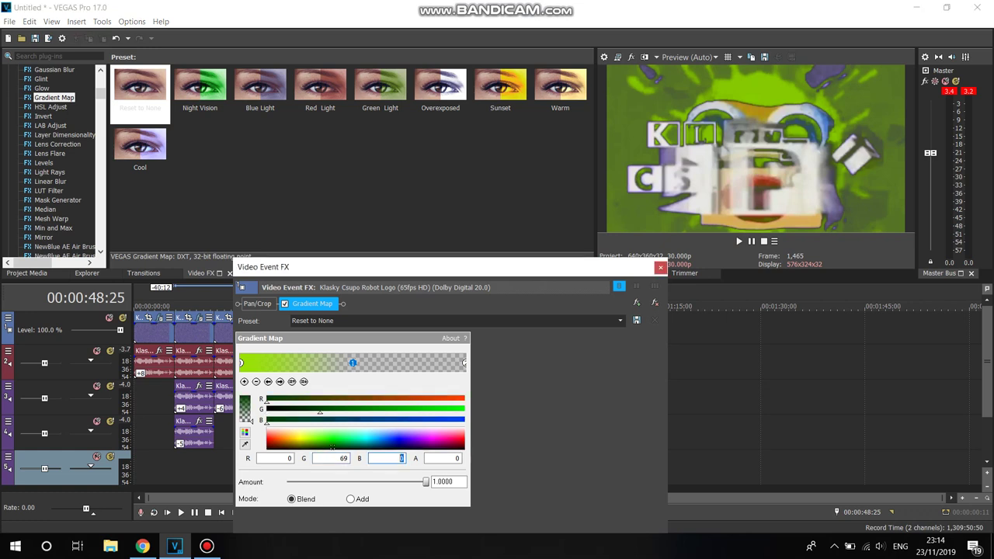
pyautogui.write('80')
pyautogui.press('Tab')
pyautogui.write('255')
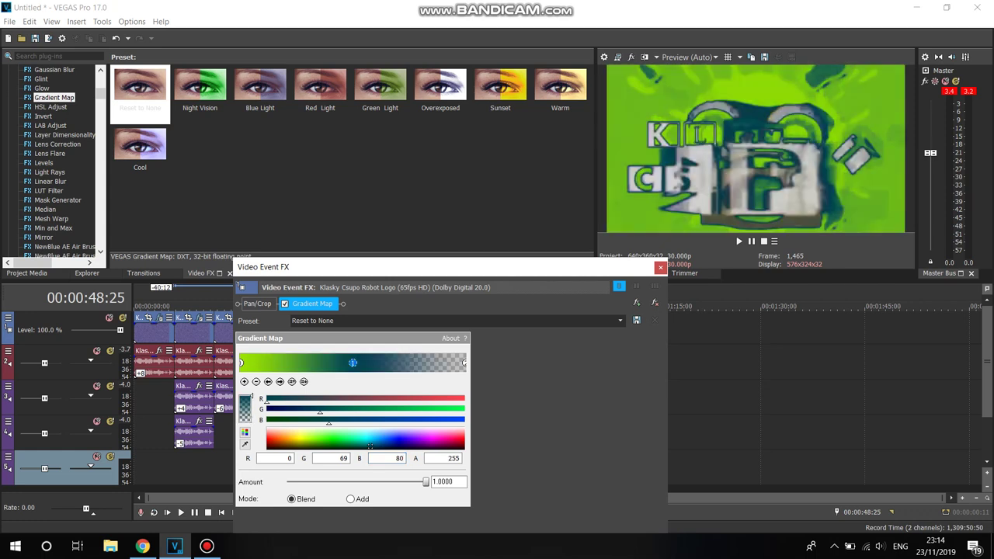
# Step: Set gradient point 2 to opaque white (255, 255, 255, 255) and name the Gradient Map preset G Major 9
pyautogui.click(464, 363)
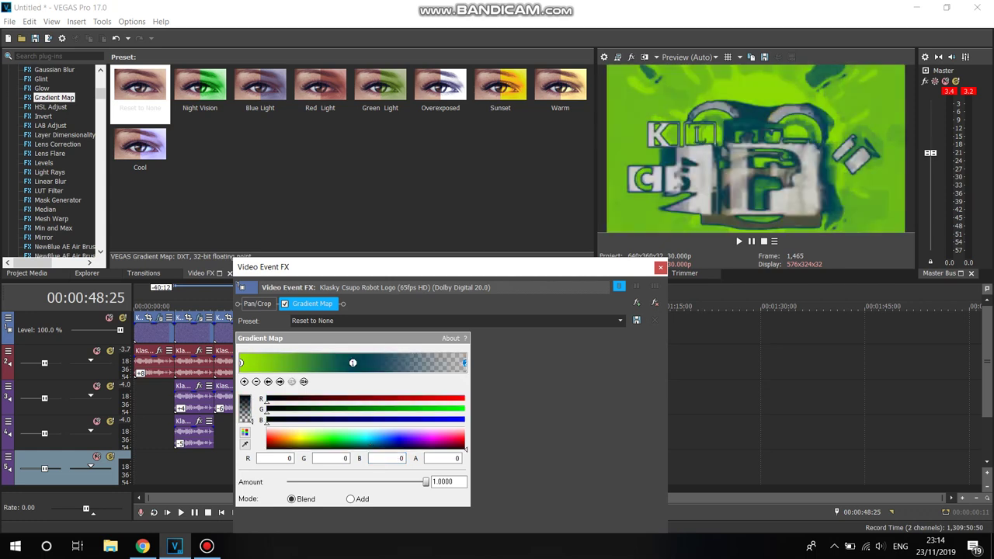
pyautogui.moveTo(465, 448); pyautogui.dragTo(464, 426)
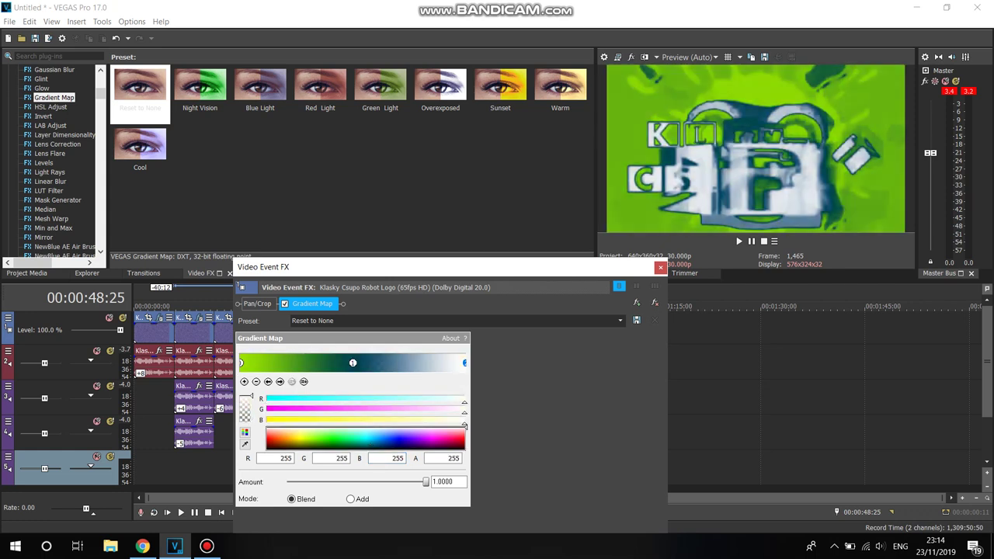
pyautogui.click(313, 321)
pyautogui.write('G')
# Step: Save the ninth event's effect chain as the filter package G Major 9 and close the effect windows
pyautogui.click(637, 303)
pyautogui.click(799, 218)
pyautogui.write('G')
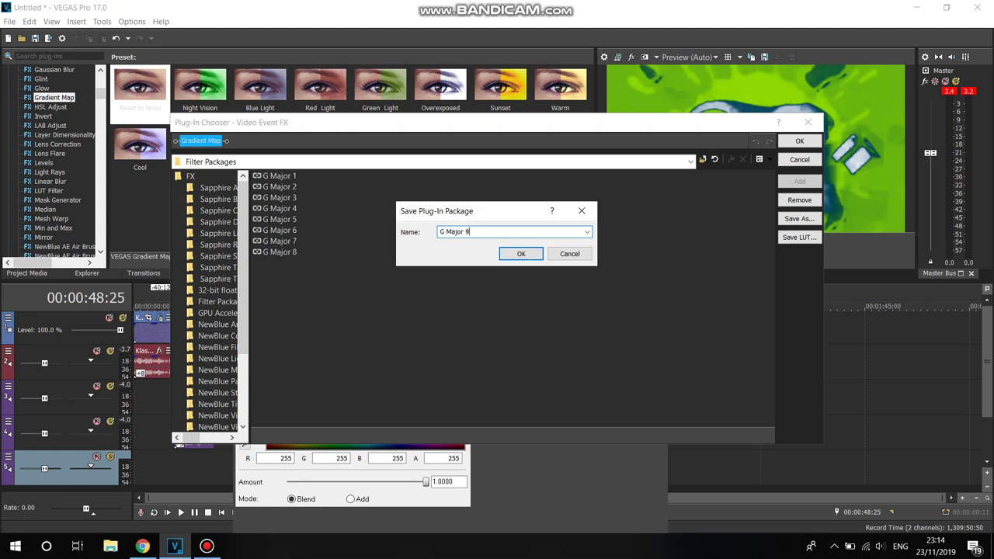
pyautogui.click(521, 254)
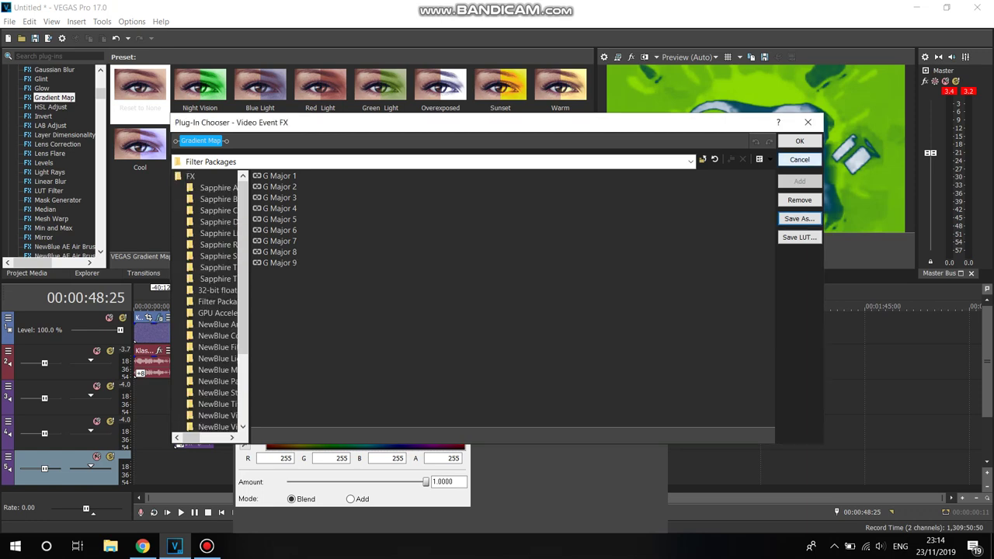
pyautogui.click(800, 141)
pyautogui.click(310, 440)
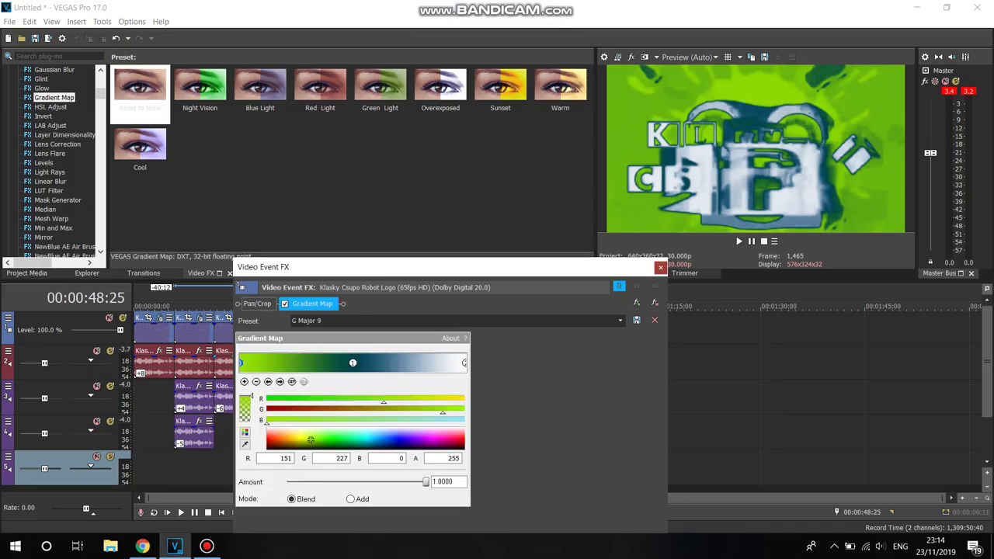
pyautogui.click(660, 267)
# Step: Add the robot logo clip as the tenth event, directly after the ninth on the first video and audio tracks
pyautogui.click(27, 273)
pyautogui.moveTo(124, 87); pyautogui.dragTo(509, 307)
# Step: Apply the G Major 1 filter package and the Mirror effect's Reflect Left preset to the tenth video event
pyautogui.click(201, 273)
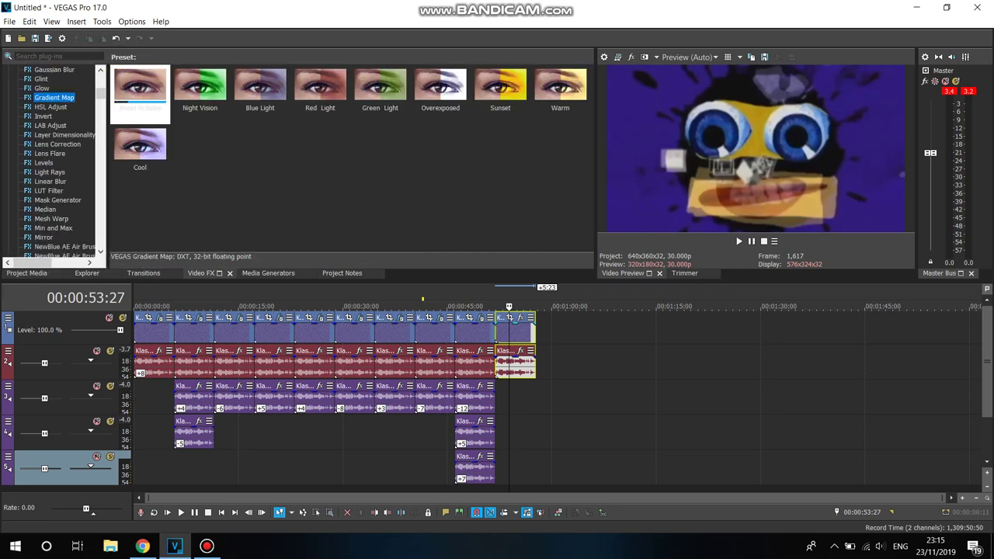
pyautogui.click(520, 317)
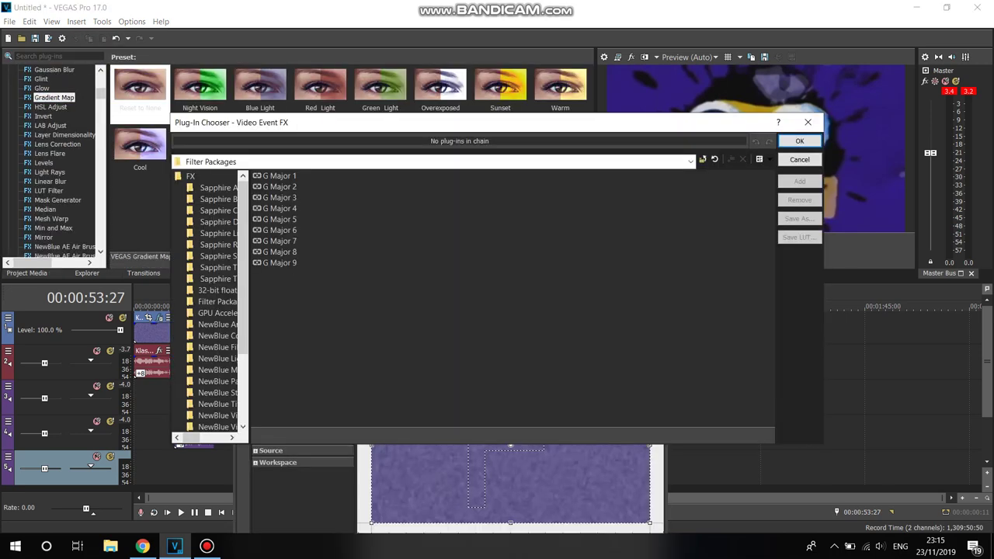
pyautogui.doubleClick(278, 176)
pyautogui.click(799, 140)
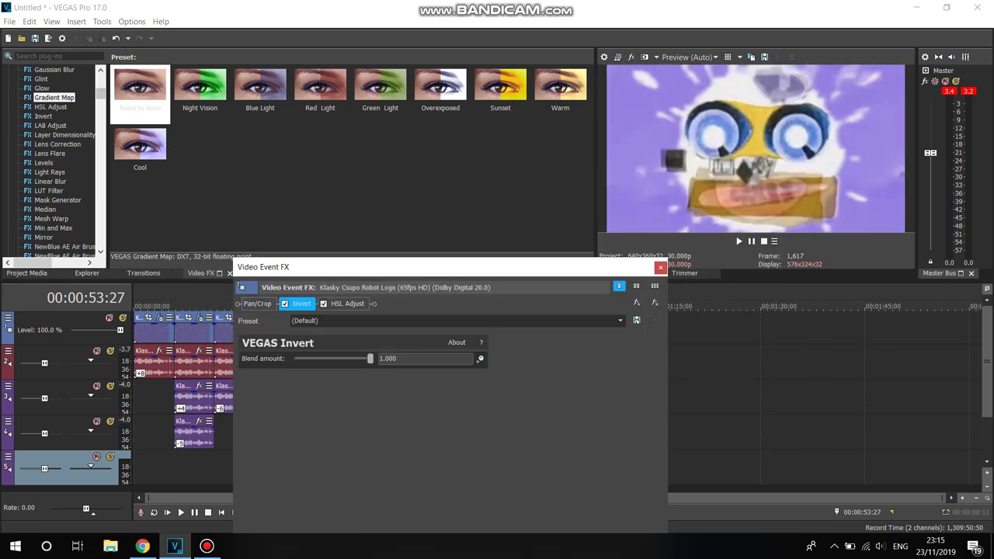
pyautogui.click(44, 238)
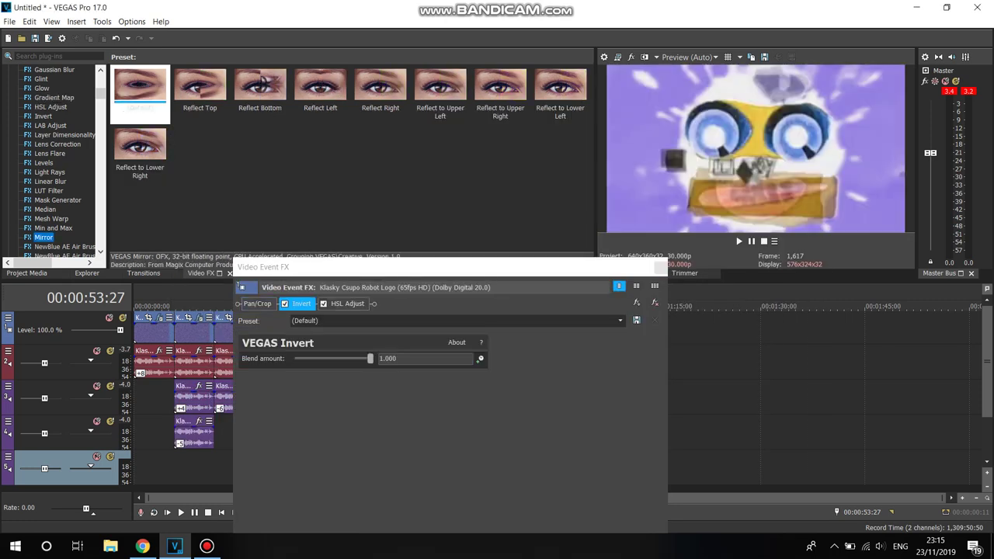
pyautogui.doubleClick(320, 86)
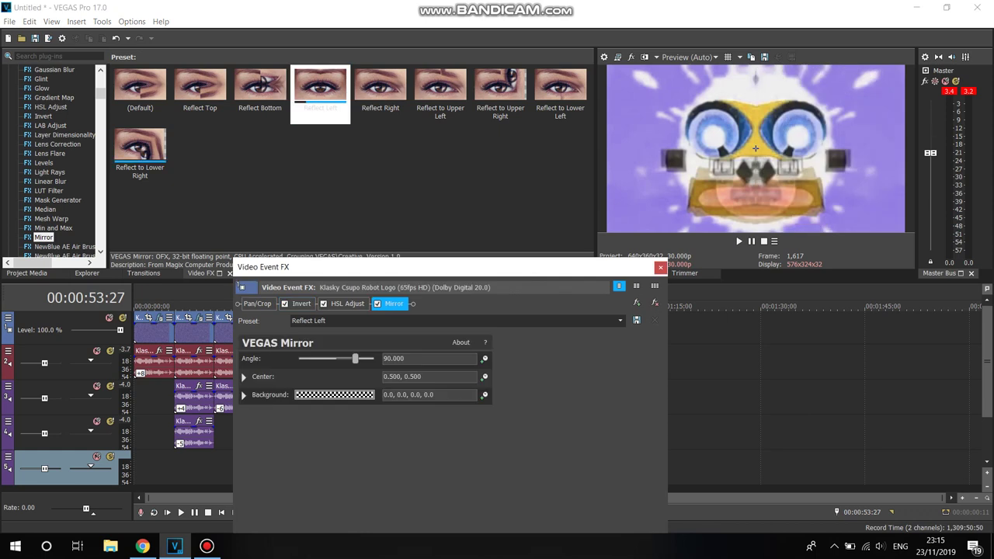
# Step: Add the Channel Blend effect's RGB to BGR preset to the tenth video event
pyautogui.moveTo(101, 93); pyautogui.dragTo(101, 89)
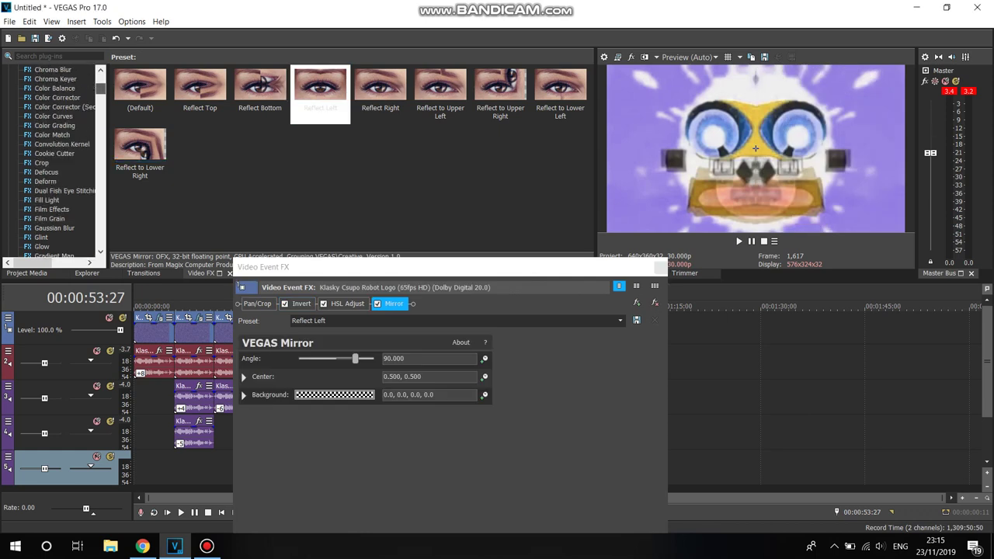
pyautogui.scroll(2, 50, 160)
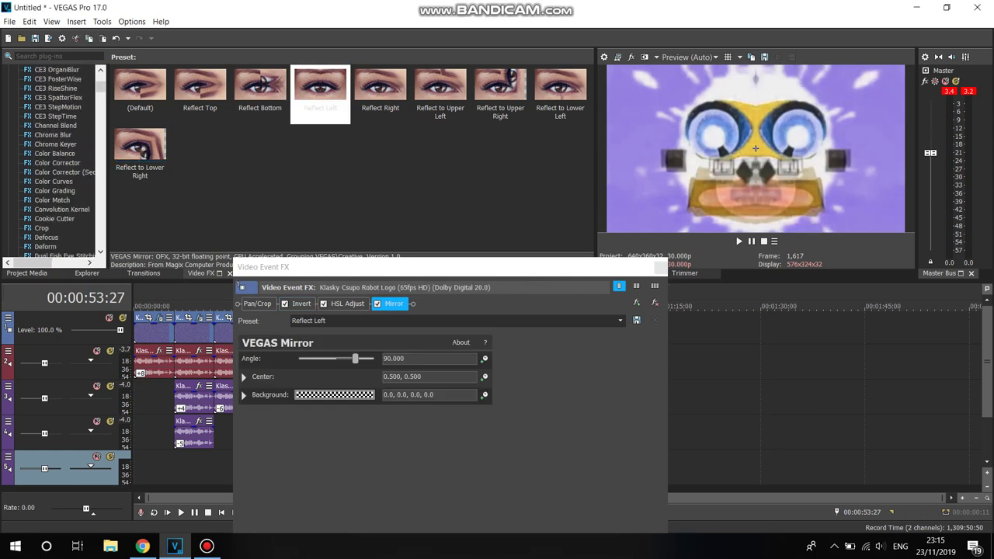
pyautogui.click(55, 125)
pyautogui.doubleClick(139, 148)
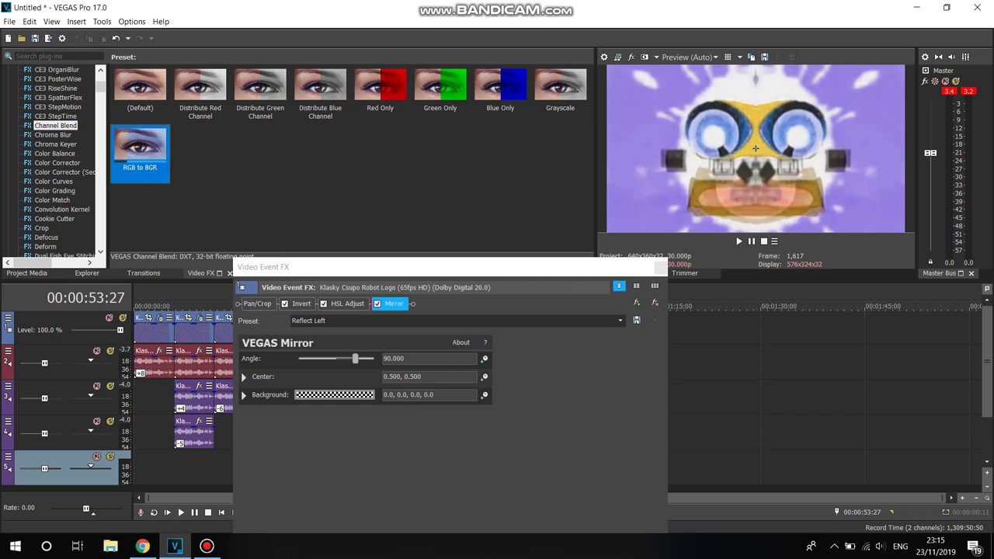
# Step: Save the tenth event's effect chain as the filter package G Major 10 and close the effect windows
pyautogui.click(637, 303)
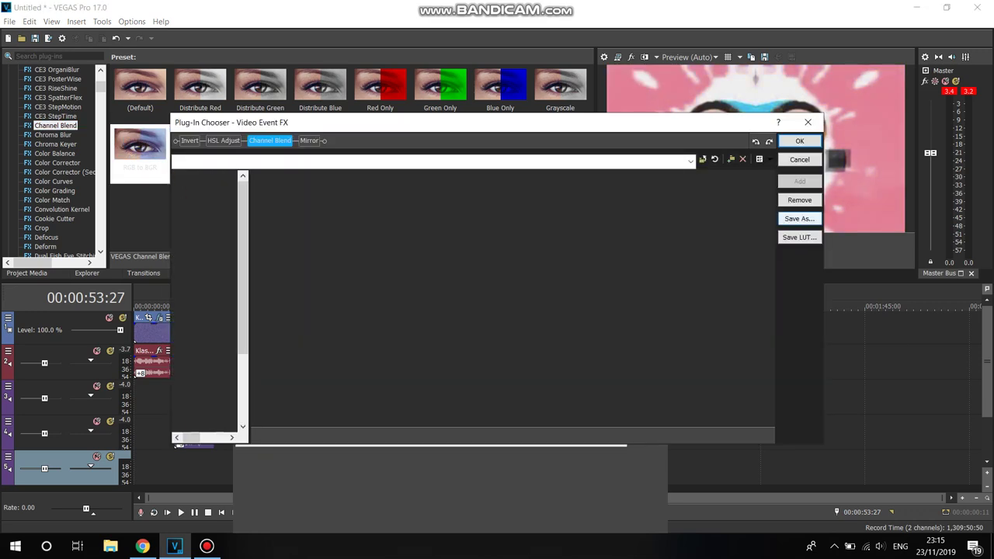
pyautogui.click(800, 219)
pyautogui.write('G Major 10')
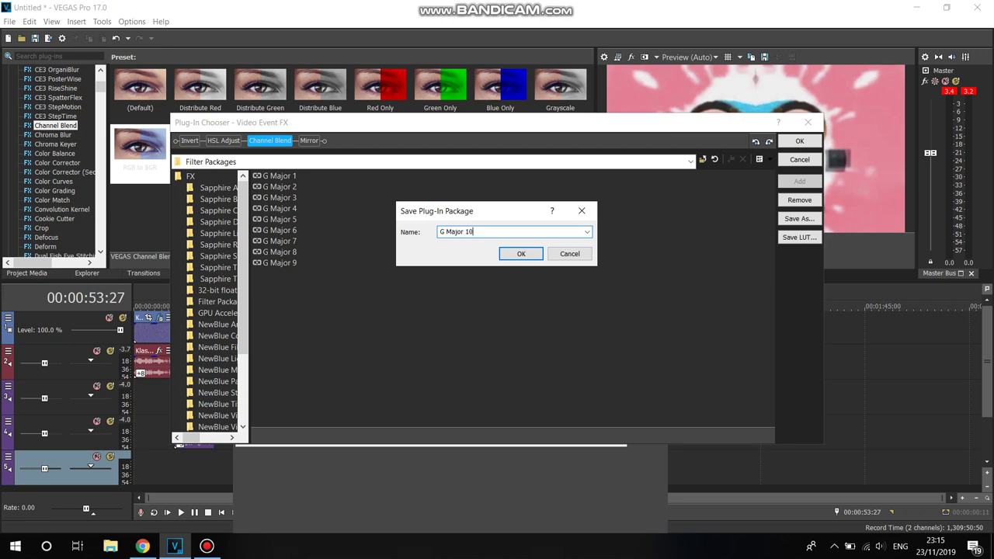
pyautogui.click(521, 253)
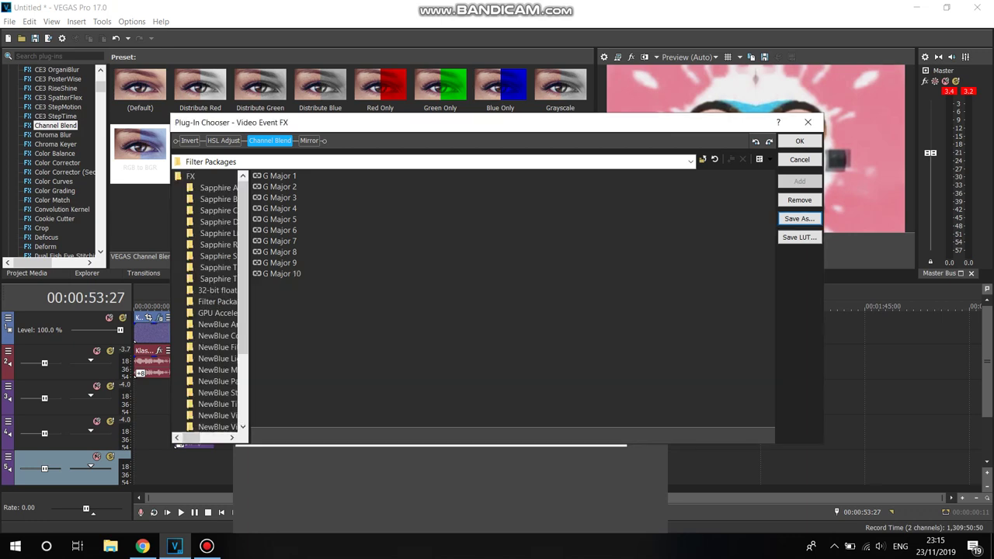
pyautogui.click(799, 140)
pyautogui.hotkey('alt', 'Tab')
pyautogui.hotkey('alt', 'Tab')
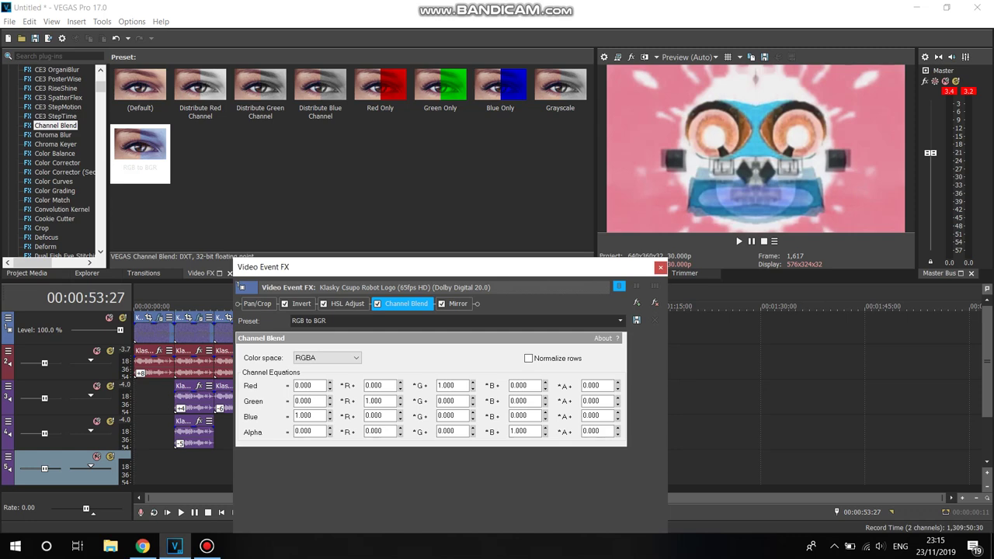
pyautogui.click(660, 267)
# Step: Add the robot logo clip's audio on track 3 beneath the tenth event, removing the extra video track that comes with it
pyautogui.click(27, 273)
pyautogui.click(311, 171)
pyautogui.moveTo(124, 85); pyautogui.dragTo(500, 397)
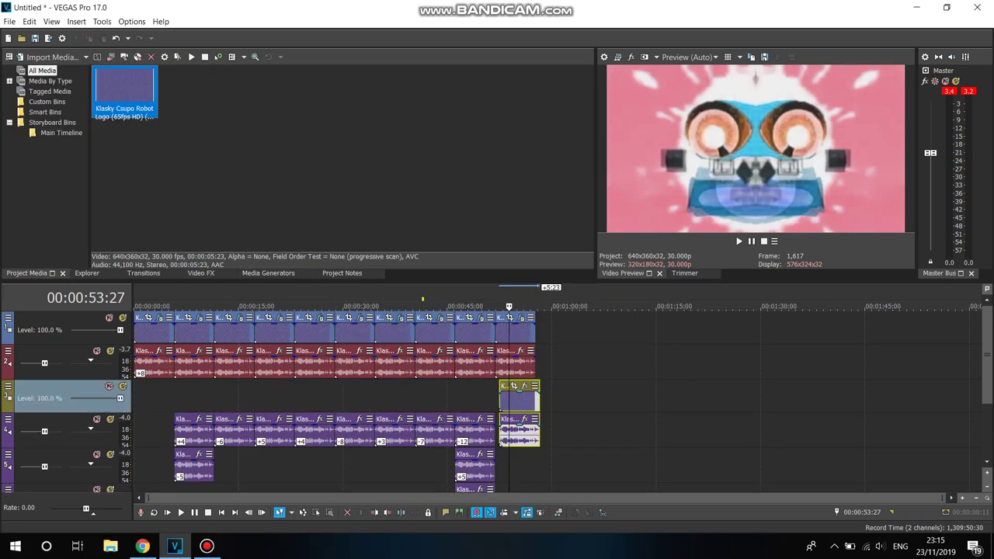
pyautogui.rightClick(487, 390)
pyautogui.click(518, 287)
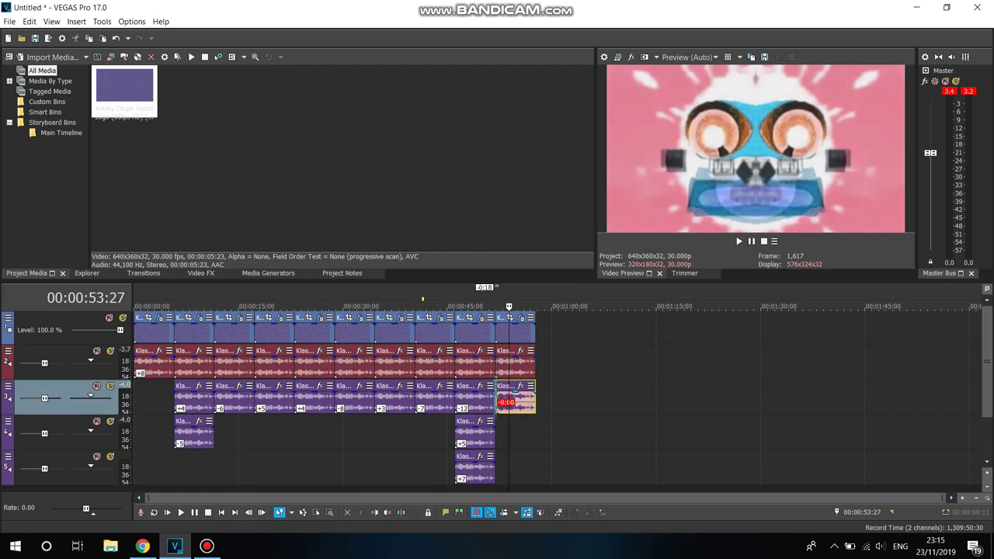
# Step: Copy the tenth section's track 3 audio event onto track 4 and align it with the tenth event
pyautogui.rightClick(525, 397)
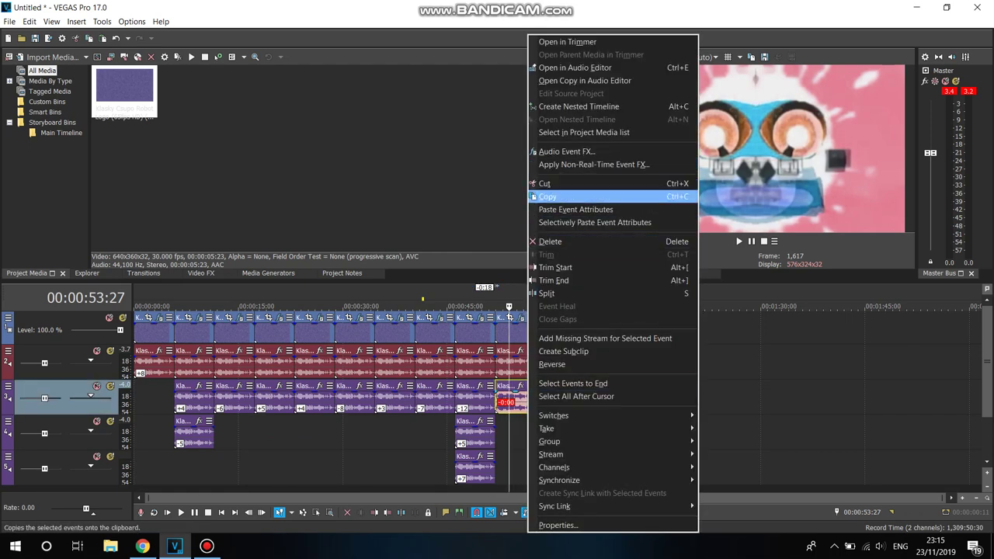
pyautogui.click(548, 197)
pyautogui.rightClick(555, 436)
pyautogui.click(575, 185)
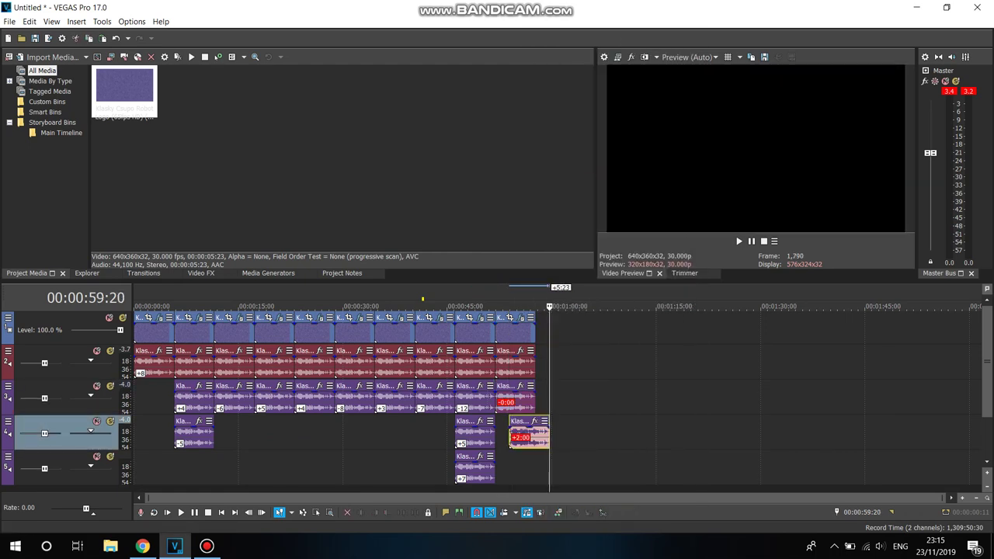
pyautogui.moveTo(543, 437); pyautogui.dragTo(528, 436)
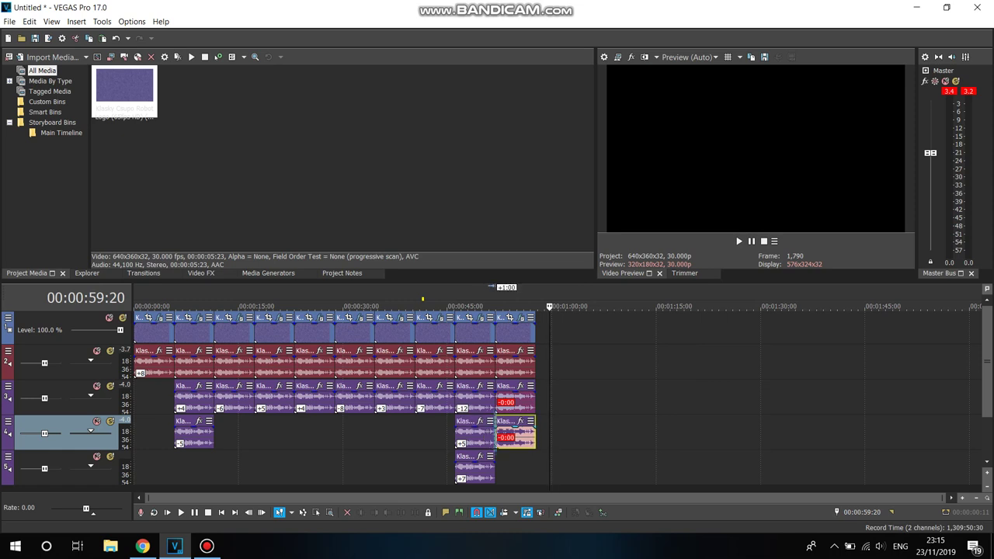
# Step: Copy the tenth section's track 4 audio event onto track 5 and align it beneath the other layers
pyautogui.rightClick(529, 437)
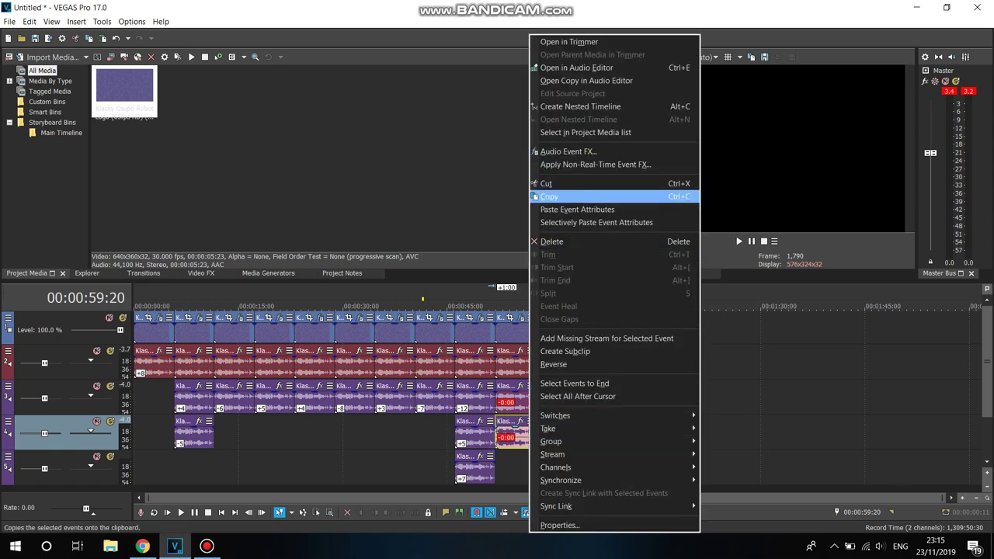
pyautogui.click(559, 196)
pyautogui.rightClick(565, 423)
pyautogui.click(590, 166)
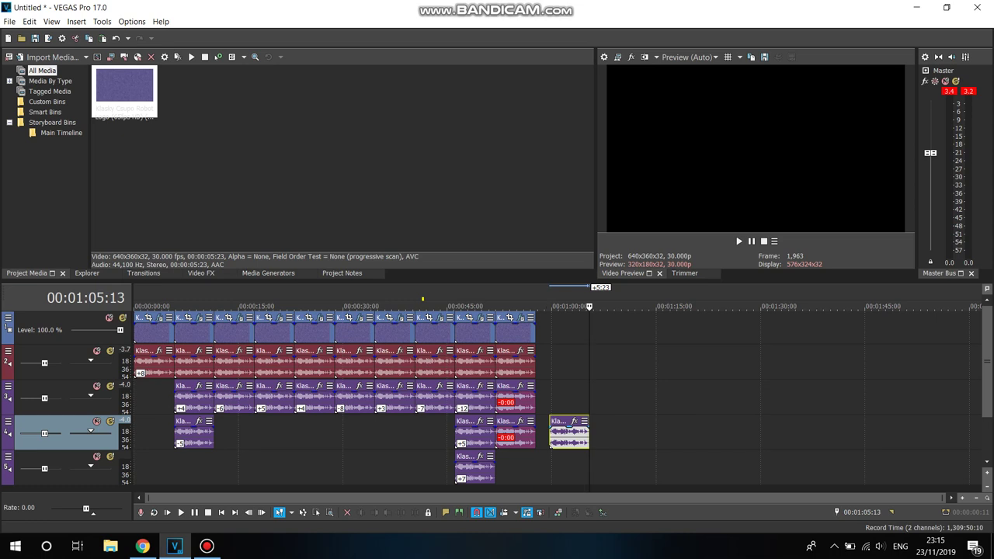
pyautogui.moveTo(508, 468); pyautogui.dragTo(515, 467)
# Step: Paste another audio copy onto a new track 6 aligned with the tenth event, and duplicate that track
pyautogui.rightClick(579, 456)
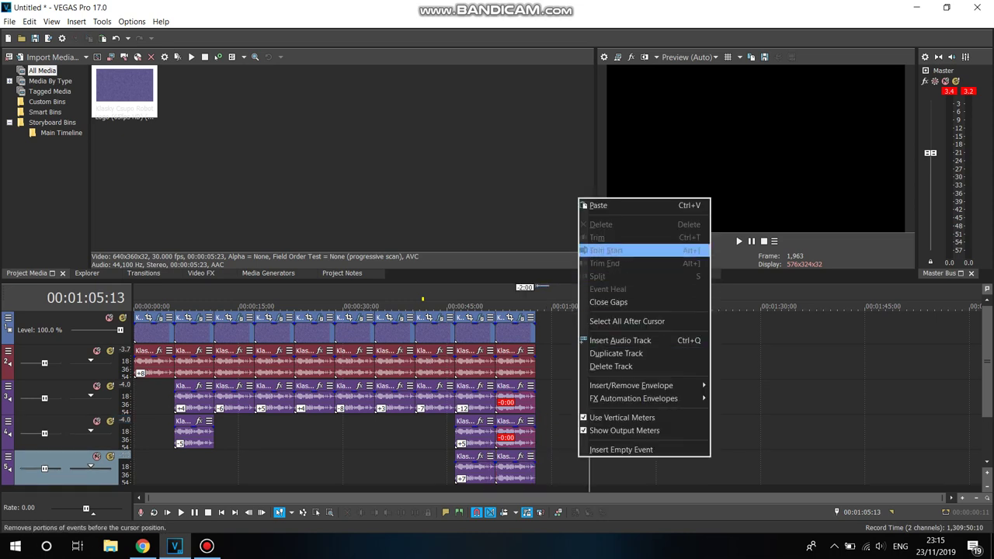
pyautogui.click(598, 205)
pyautogui.moveTo(609, 466); pyautogui.dragTo(514, 474)
pyautogui.rightClick(551, 470)
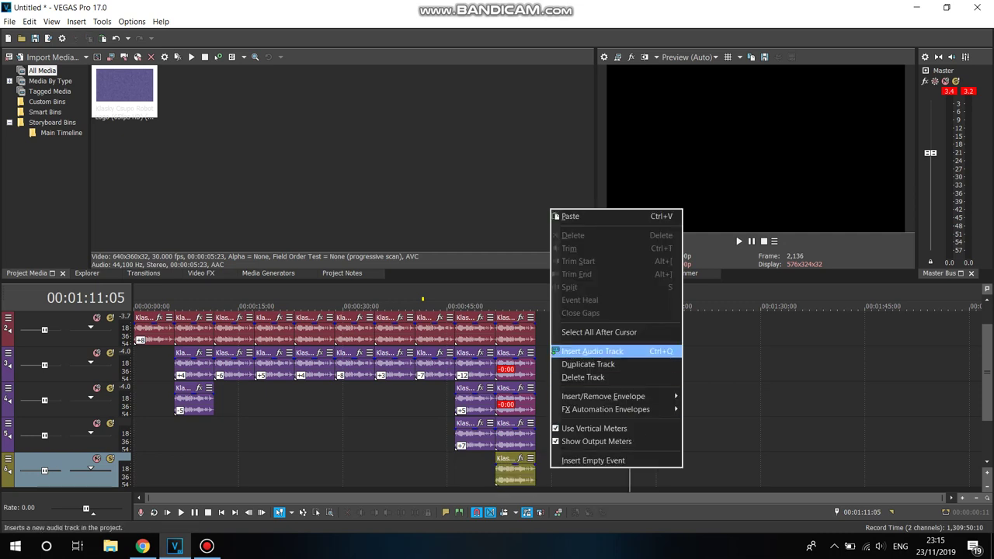
pyautogui.click(589, 364)
# Step: Pitch-shift the tenth section's track 3 audio event by -12 using the Classic method with A17. Drums, unpitched (minimum echo)
pyautogui.rightClick(520, 334)
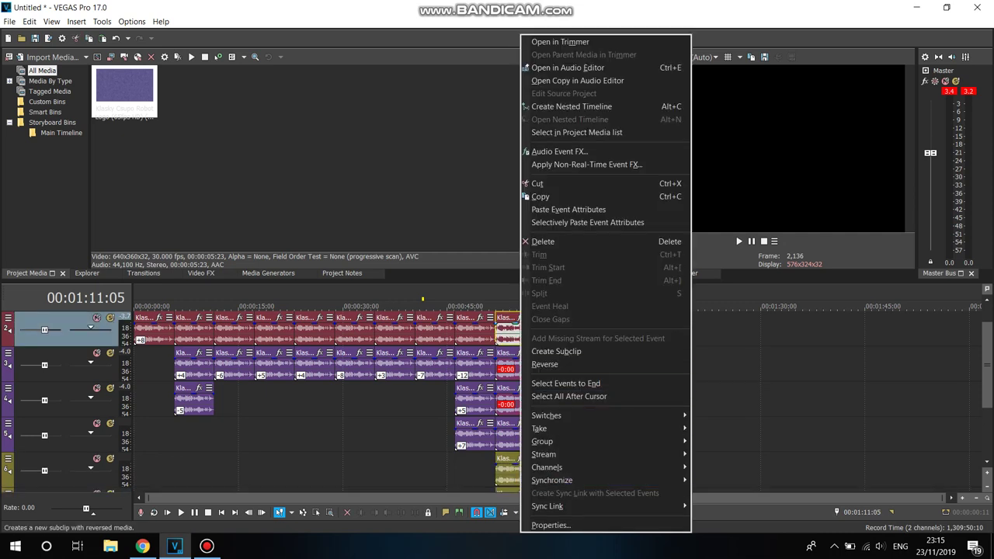
pyautogui.rightClick(514, 366)
pyautogui.click(544, 525)
pyautogui.click(532, 223)
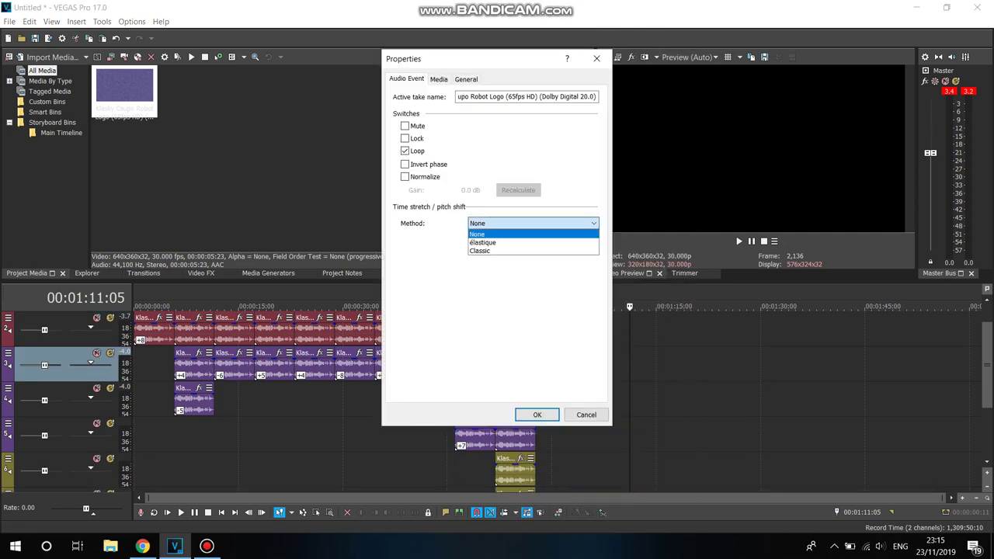
pyautogui.click(497, 247)
pyautogui.click(533, 242)
pyautogui.click(528, 385)
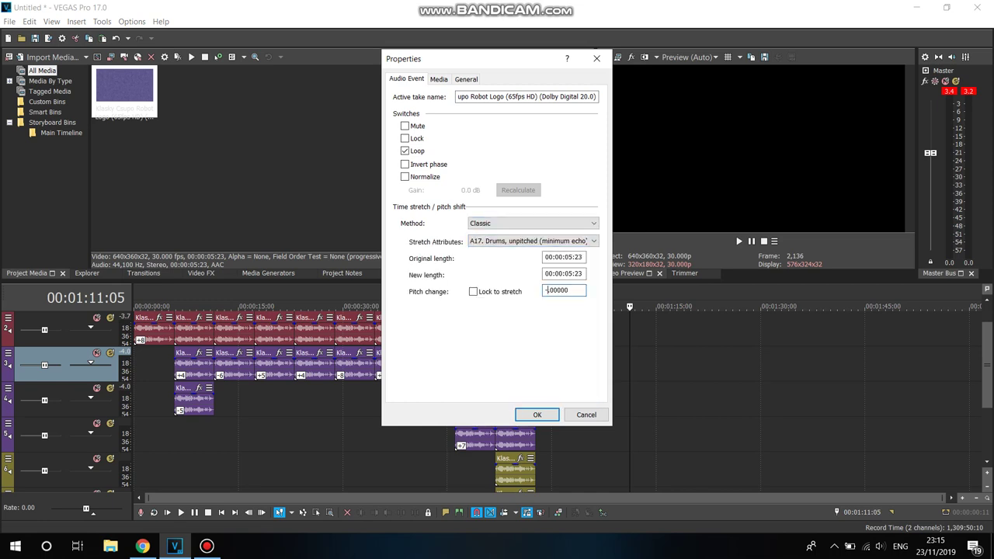
pyautogui.click(537, 415)
# Step: Pitch-shift the tenth section's track 4 audio event by -5 using the Classic method with A17. Drums, unpitched (minimum echo)
pyautogui.rightClick(458, 400)
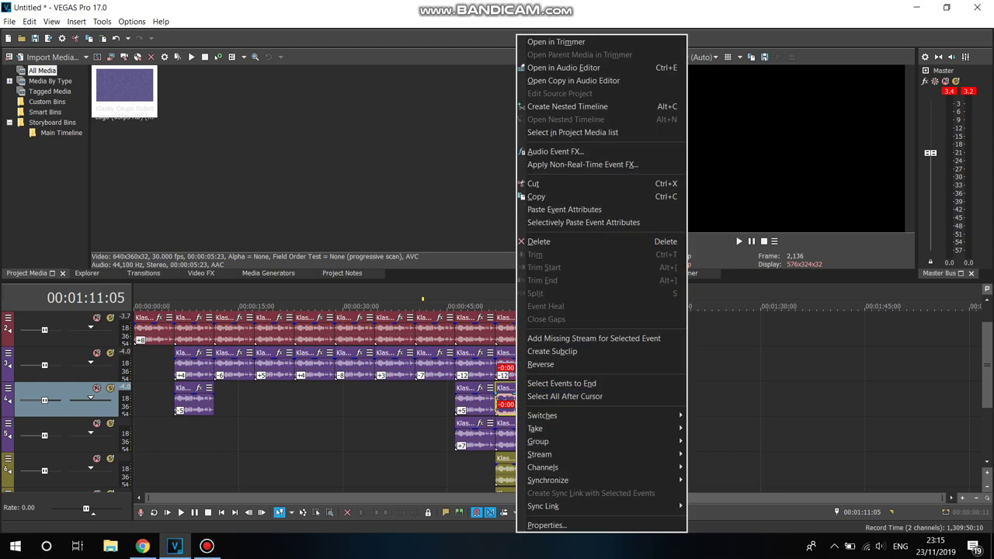
pyautogui.click(543, 526)
pyautogui.click(533, 223)
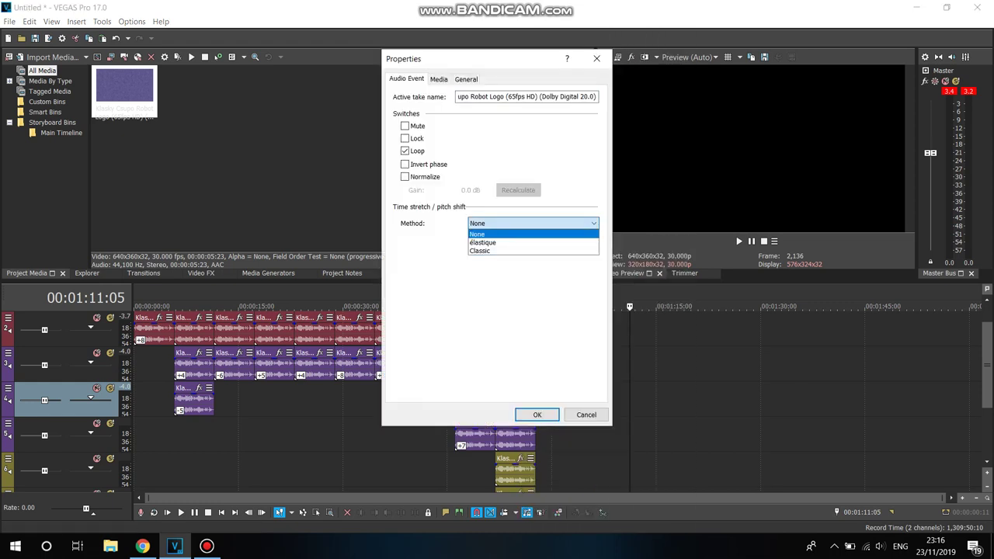
pyautogui.click(497, 247)
pyautogui.click(533, 242)
pyautogui.click(528, 384)
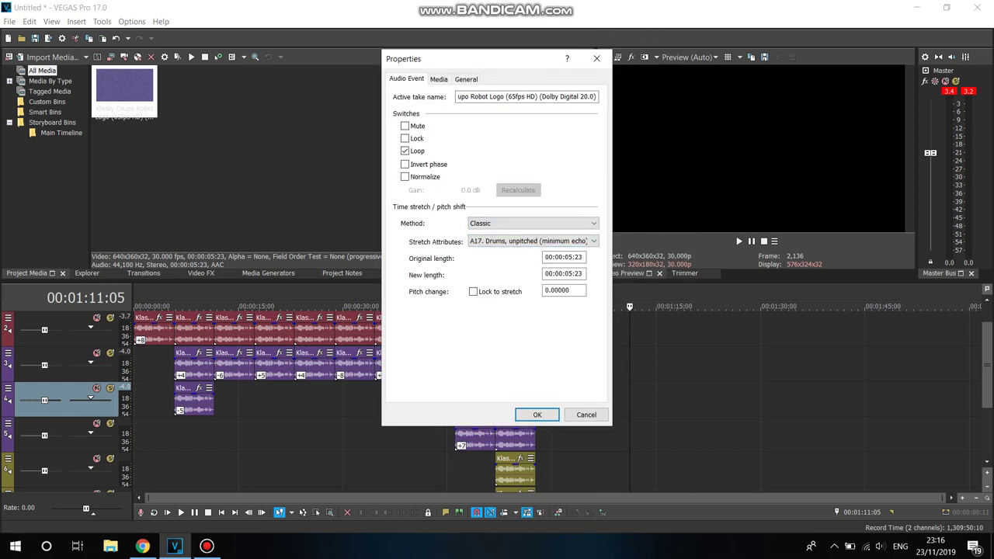
pyautogui.moveTo(545, 290); pyautogui.dragTo(552, 291)
pyautogui.write('-5')
pyautogui.click(536, 415)
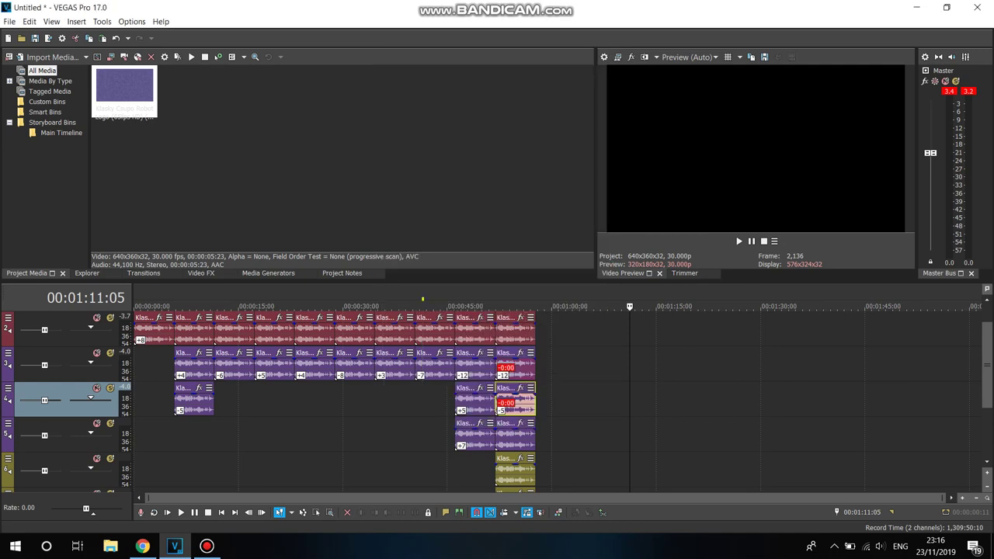
# Step: Pitch-shift the tenth section's track 5 audio event by 4 using the Classic method with A17. Drums, unpitched (minimum echo)
pyautogui.rightClick(526, 435)
pyautogui.click(515, 470)
pyautogui.rightClick(514, 470)
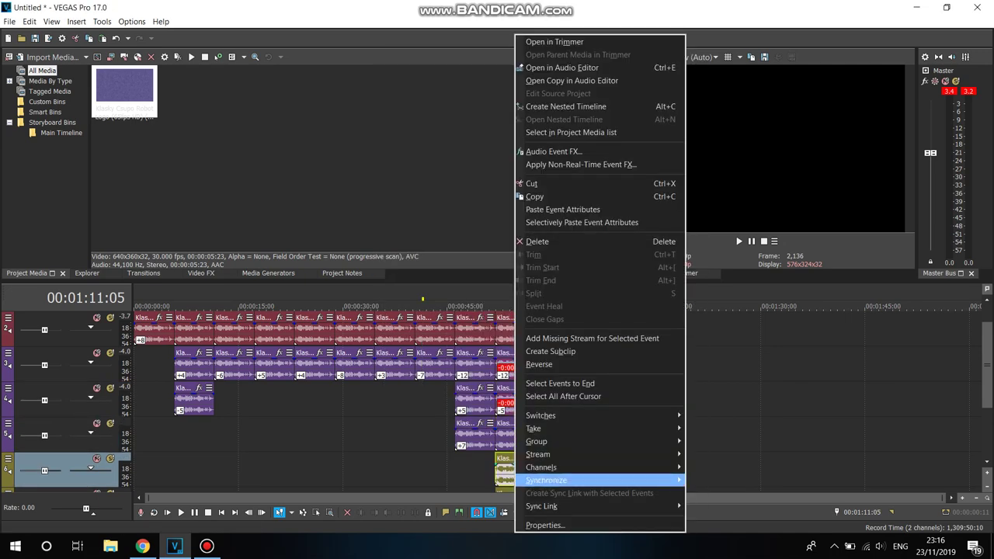
pyautogui.rightClick(504, 435)
pyautogui.click(535, 525)
pyautogui.click(533, 223)
pyautogui.click(497, 249)
pyautogui.click(532, 241)
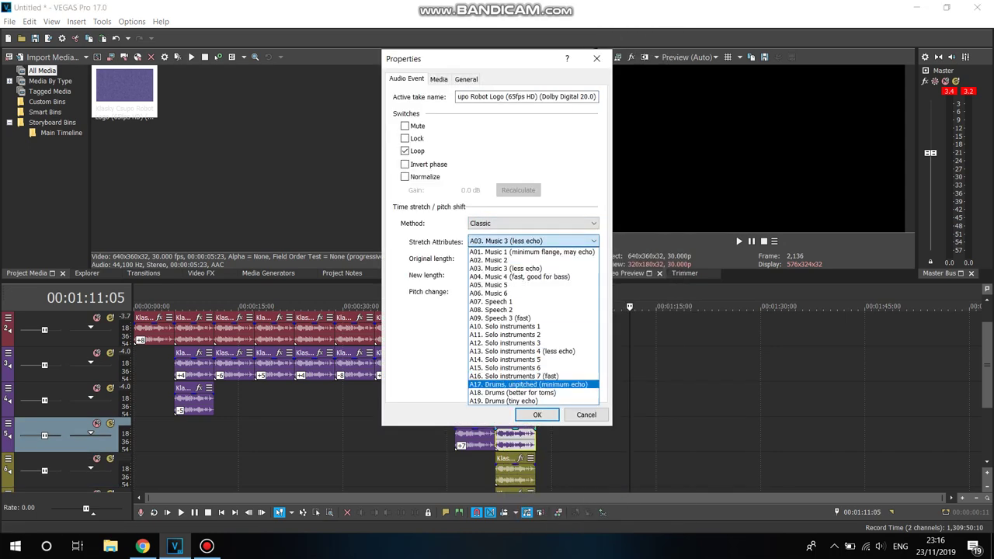
pyautogui.click(528, 385)
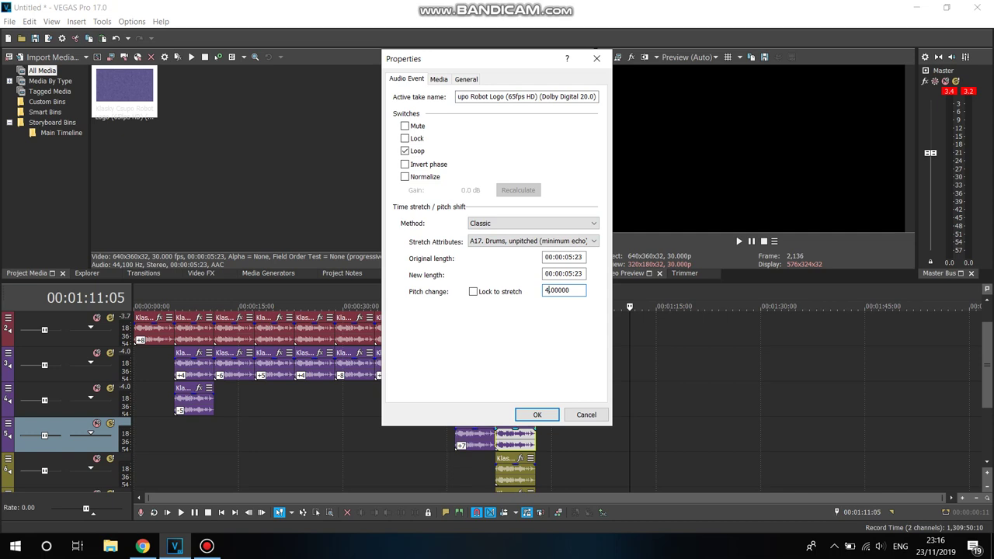
pyautogui.click(537, 415)
# Step: Pitch-shift the tenth section's track 6 audio event by 7 using the Classic method with A17. Drums, unpitched (minimum echo)
pyautogui.rightClick(522, 470)
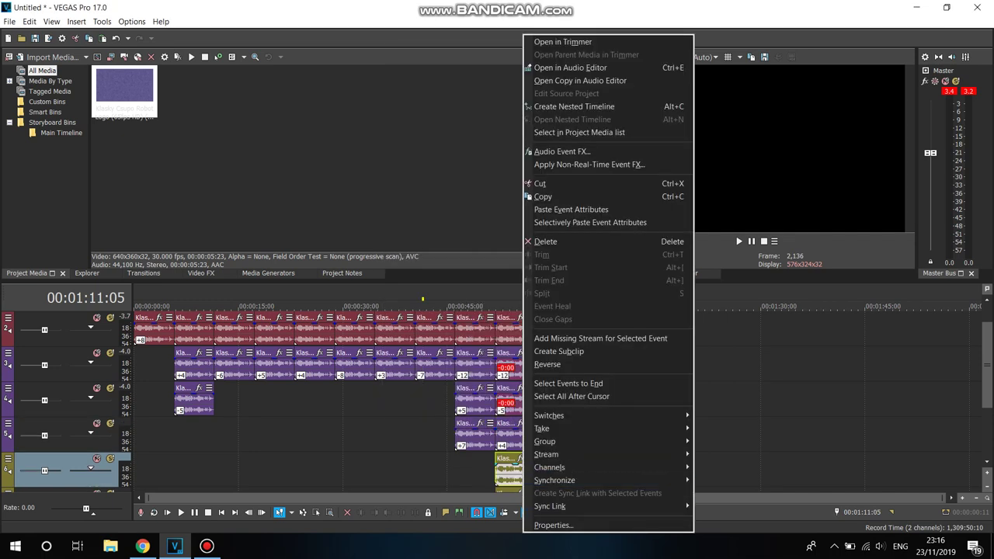
pyautogui.click(553, 525)
pyautogui.click(533, 223)
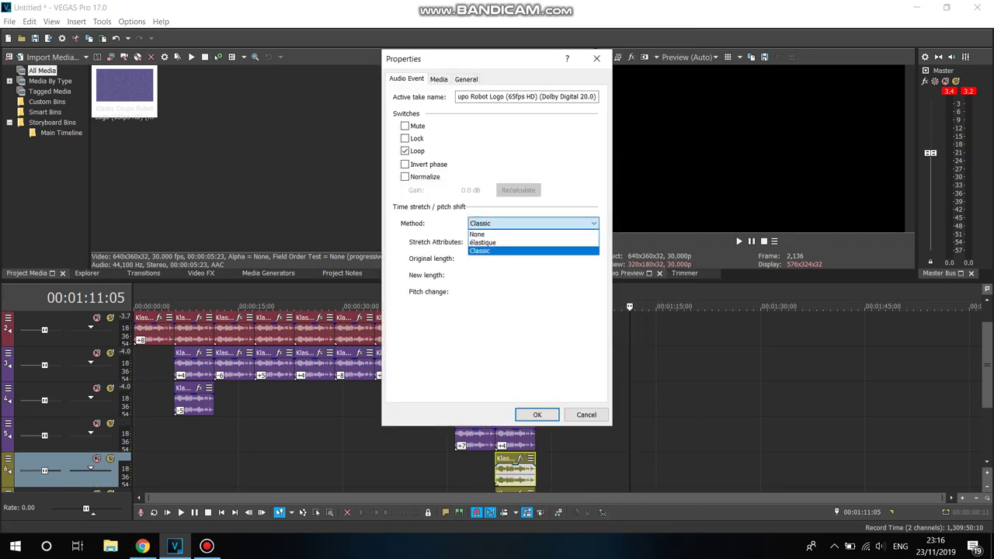
pyautogui.click(528, 251)
pyautogui.click(533, 241)
pyautogui.click(528, 385)
pyautogui.click(546, 289)
pyautogui.write('7')
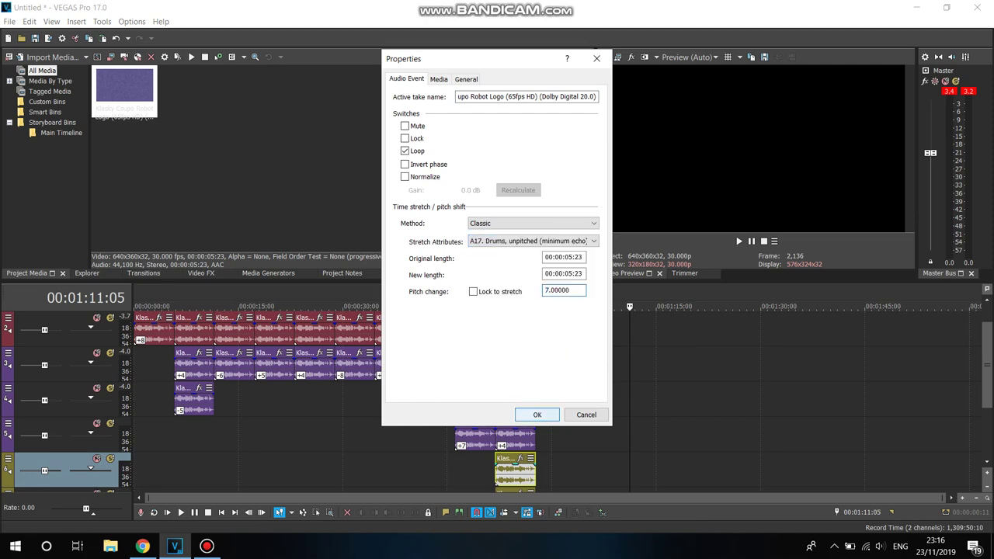
pyautogui.click(537, 415)
# Step: Pitch-shift the audio event on the duplicated track below track 6 using the Classic method with A17. Drums, unpitched (minimum echo)
pyautogui.rightClick(500, 470)
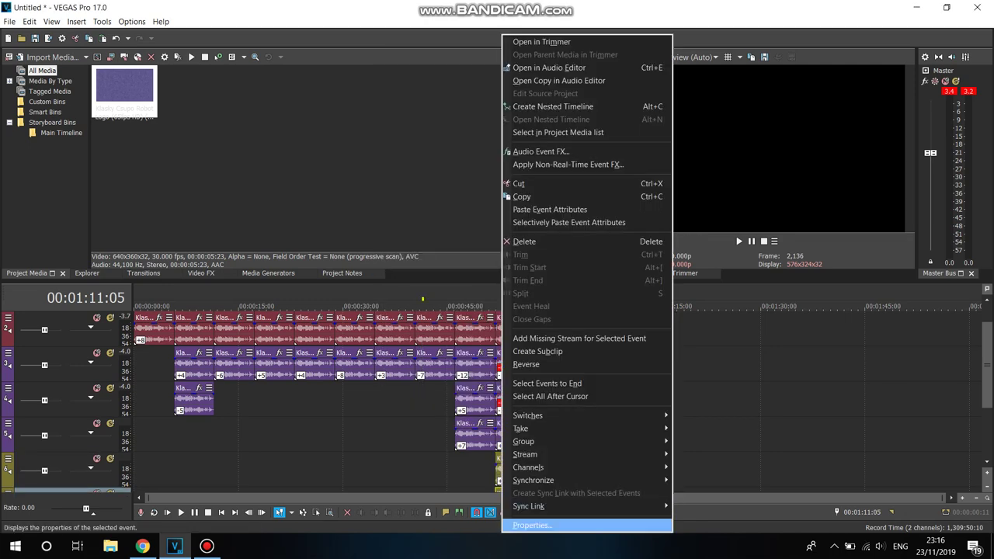
pyautogui.click(544, 526)
pyautogui.click(532, 223)
pyautogui.click(525, 250)
pyautogui.click(532, 241)
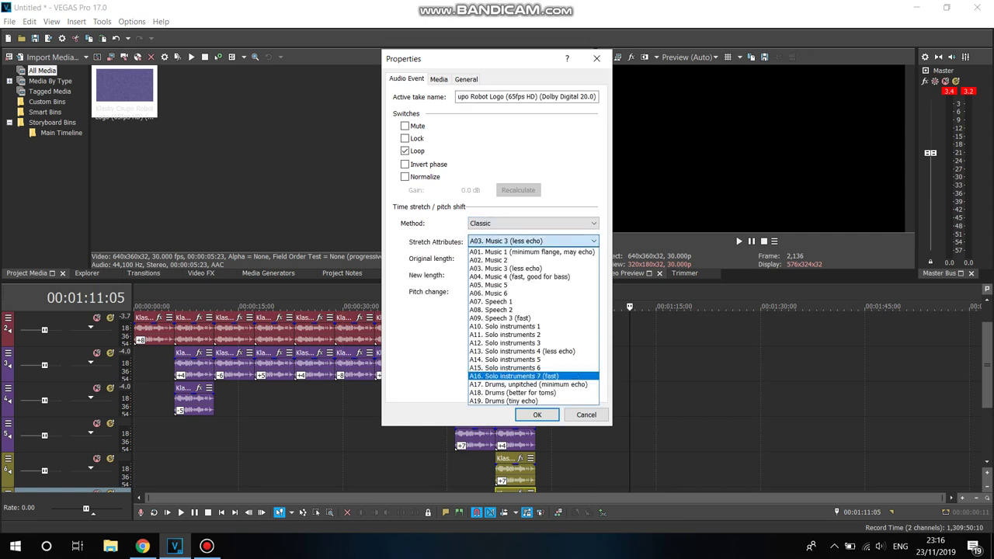
pyautogui.click(528, 385)
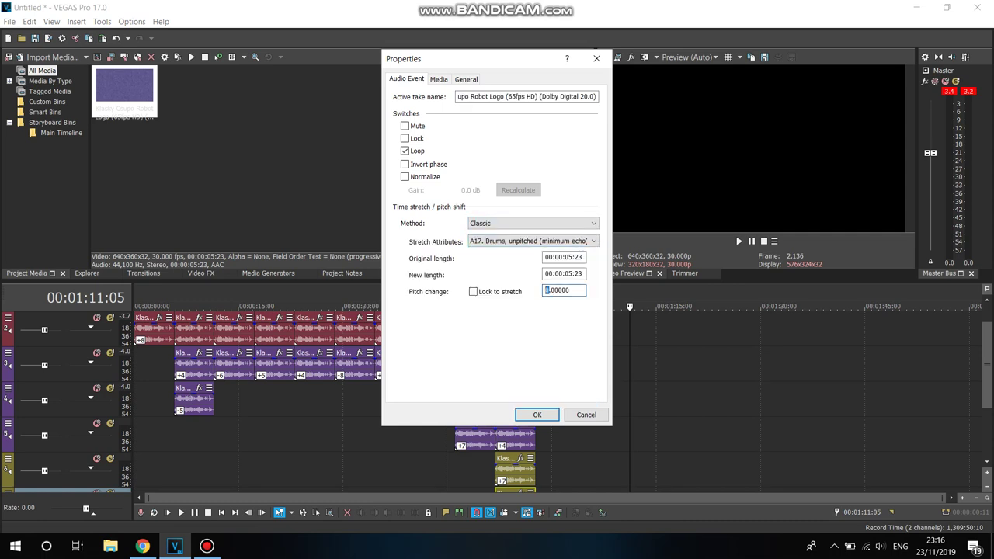
pyautogui.click(536, 415)
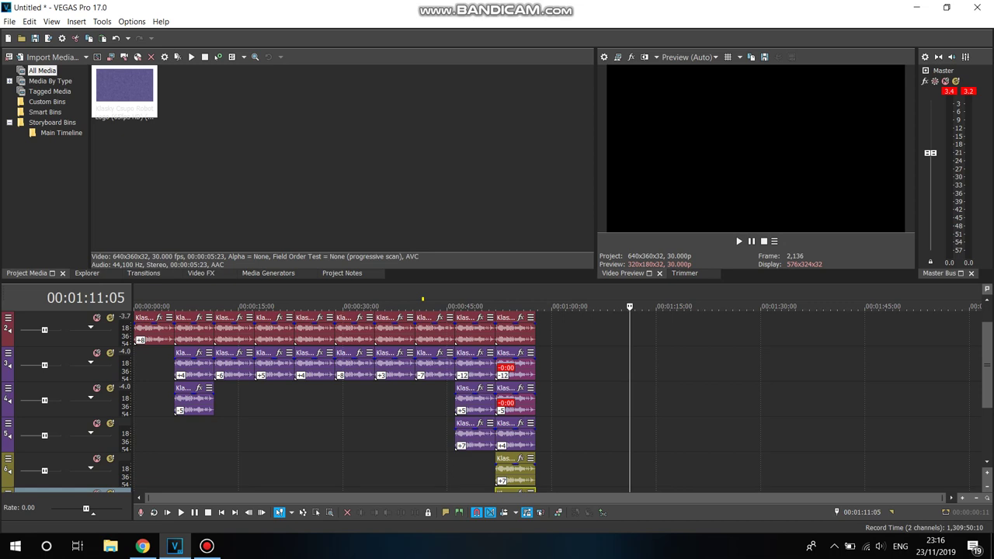
pyautogui.click(207, 546)
pyautogui.click(664, 91)
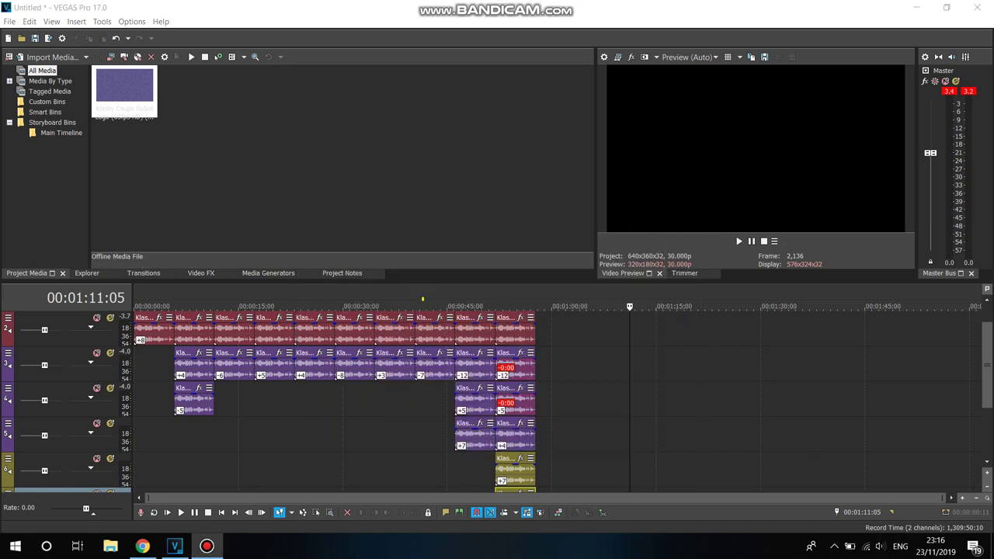
pyautogui.moveTo(557, 404)
pyautogui.mouseDown()
pyautogui.moveTo(526, 404)
pyautogui.moveTo(574, 403)
pyautogui.mouseUp()
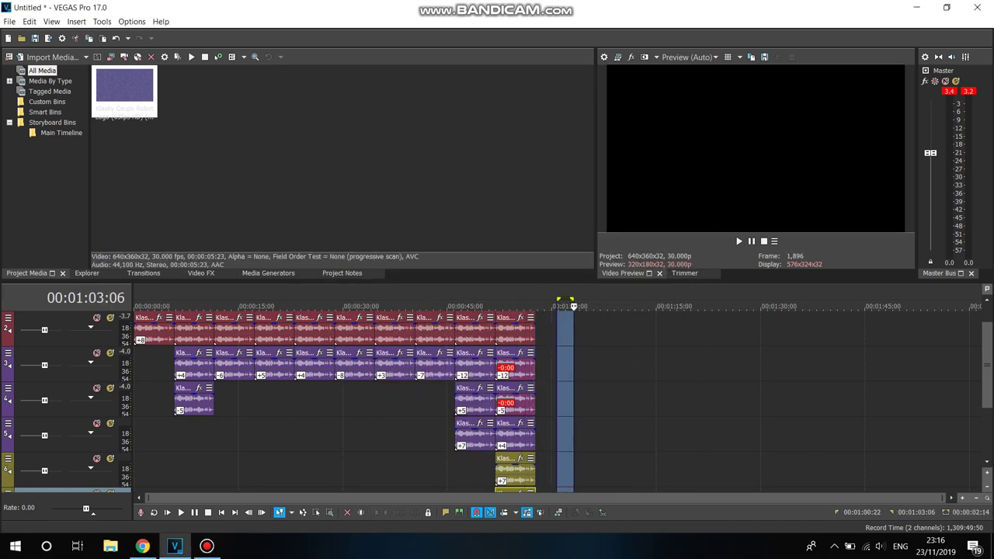
# Step: Select the tenth section's events across all tracks with the Selection Edit Tool and place the cursor at 00:01:10:14
pyautogui.scroll(-1, 334, 396)
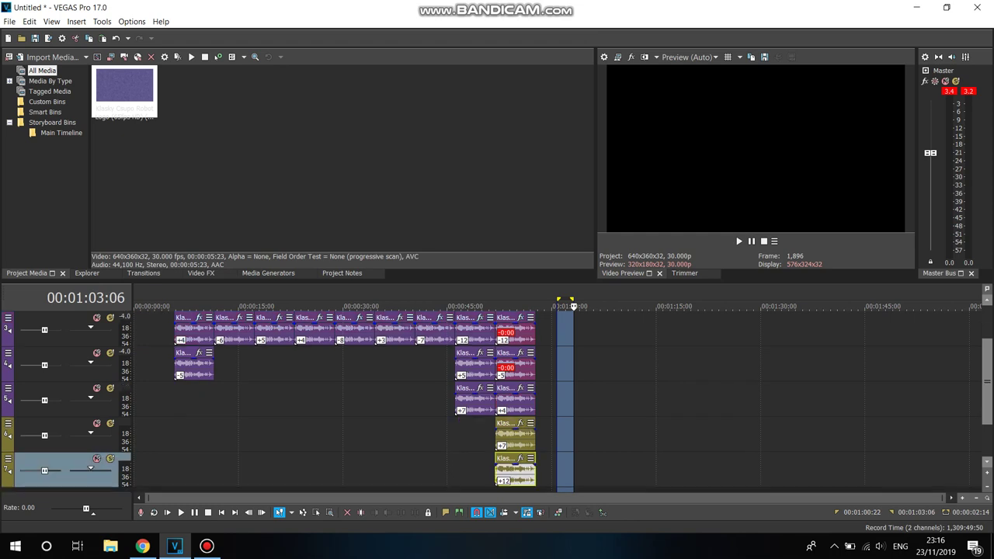
pyautogui.click(316, 513)
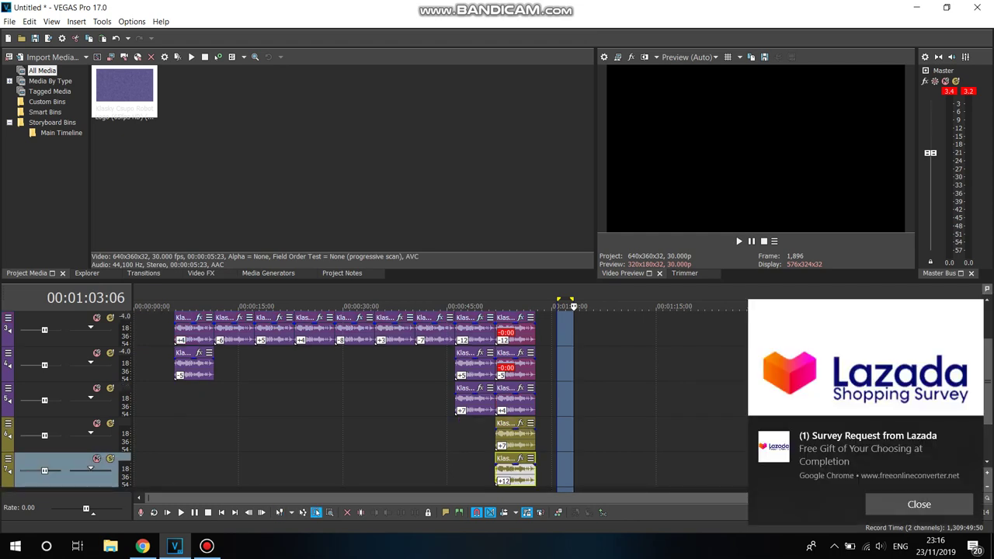
pyautogui.click(918, 504)
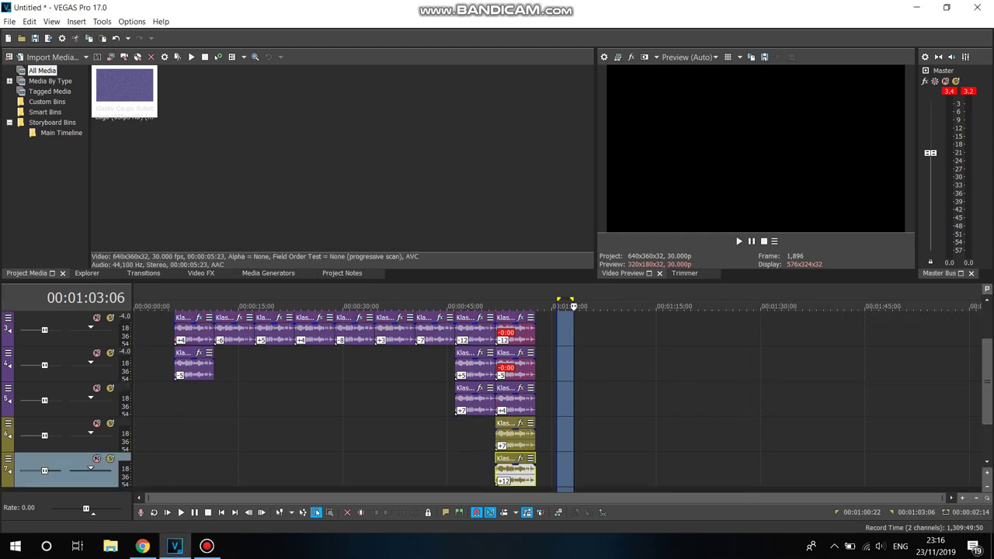
pyautogui.scroll(2, 547, 435)
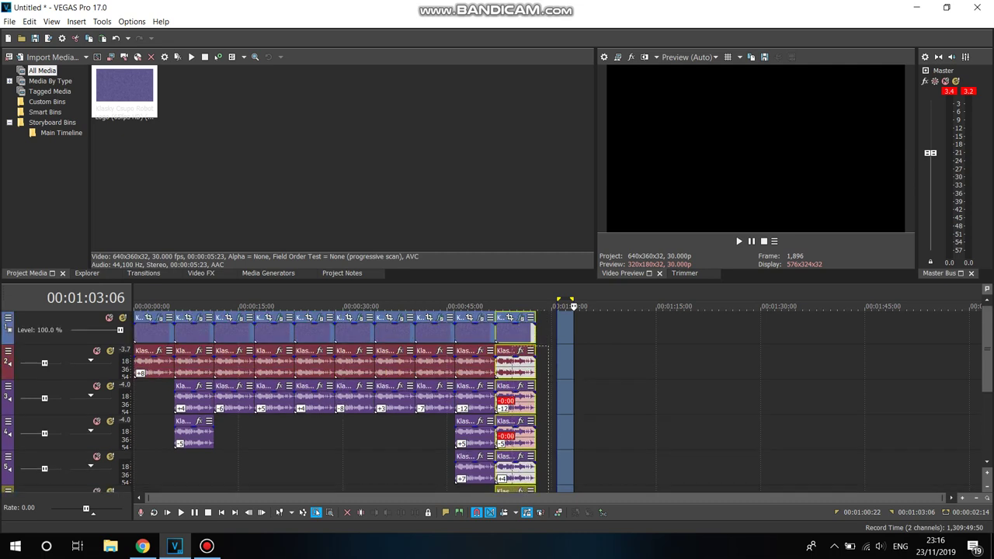
pyautogui.rightClick(518, 366)
pyautogui.click(537, 177)
pyautogui.click(624, 307)
pyautogui.rightClick(626, 326)
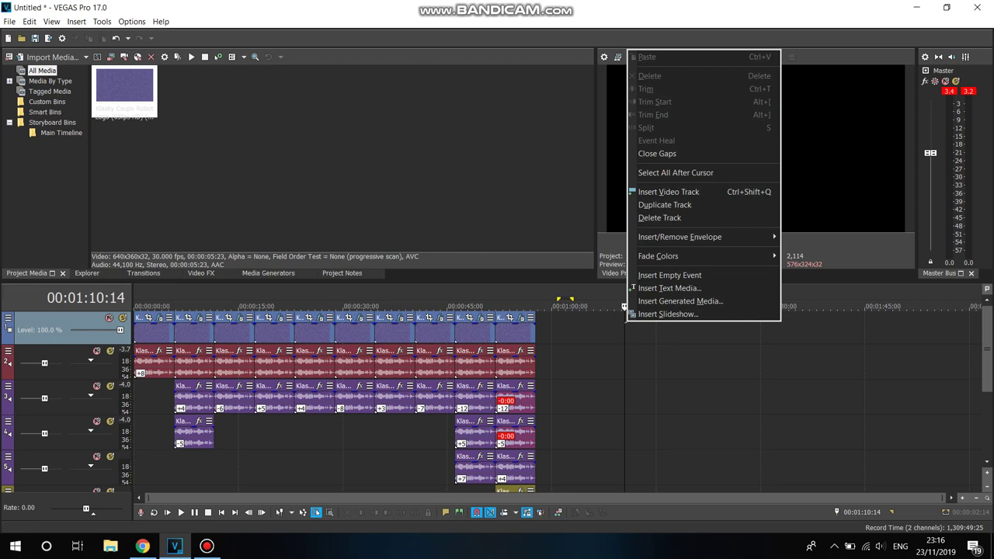
# Step: Copy the tenth section's video and audio events from all tracks and paste them at 00:01:10:14
pyautogui.rightClick(611, 323)
pyautogui.moveTo(553, 328); pyautogui.dragTo(510, 493)
pyautogui.rightClick(527, 405)
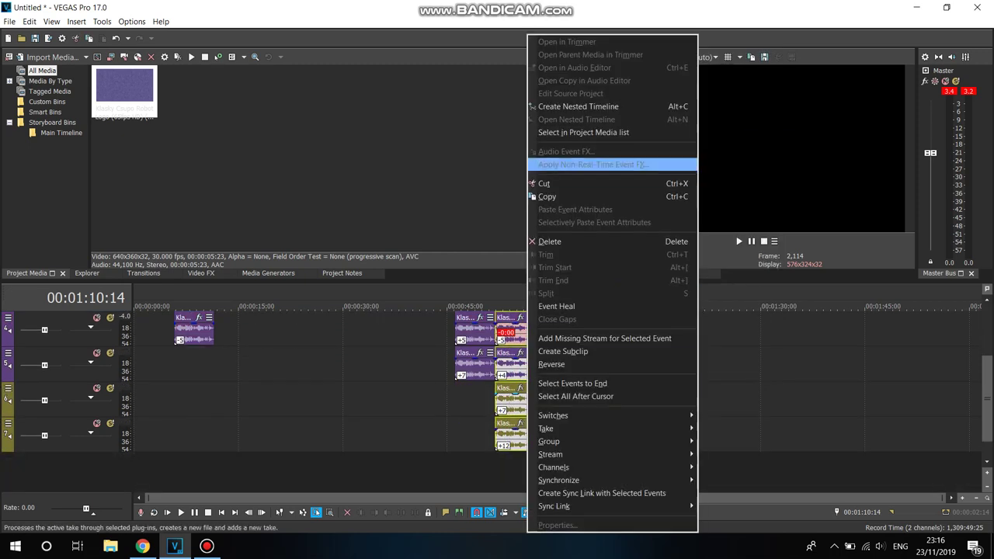
pyautogui.click(550, 197)
pyautogui.rightClick(648, 322)
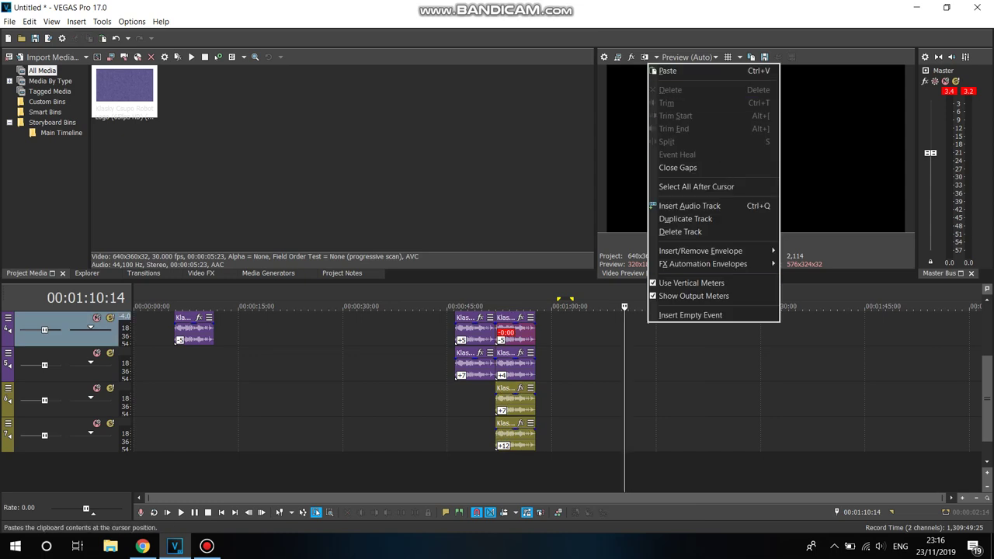
pyautogui.click(690, 56)
pyautogui.rightClick(624, 330)
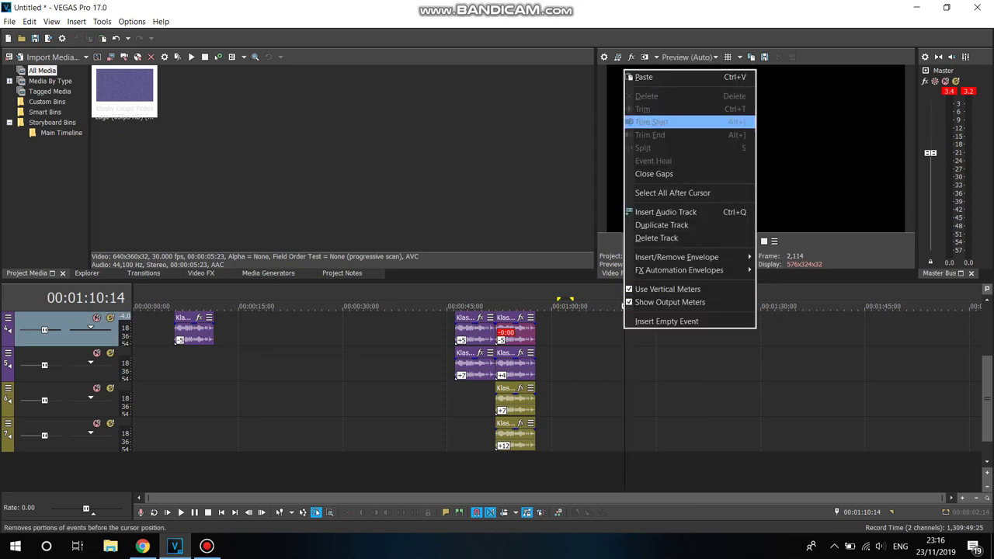
pyautogui.click(646, 77)
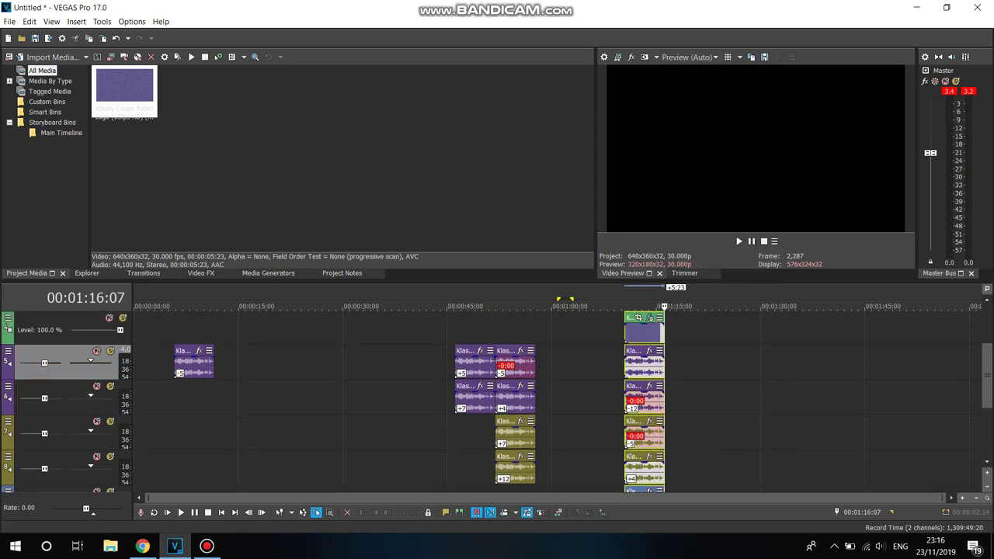
# Step: Delete the extra video track holding the pasted video event
pyautogui.rightClick(598, 327)
pyautogui.click(644, 224)
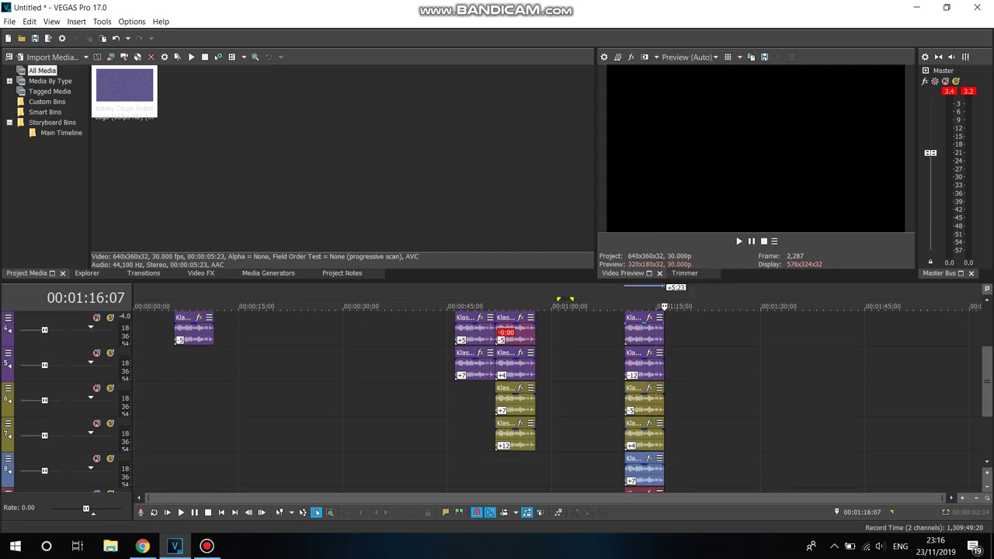
# Step: Pitch-shift the pasted audio event on track 4 by -1 using the Classic method with A17. Drums, unpitched (minimum echo)
pyautogui.rightClick(645, 329)
pyautogui.click(699, 525)
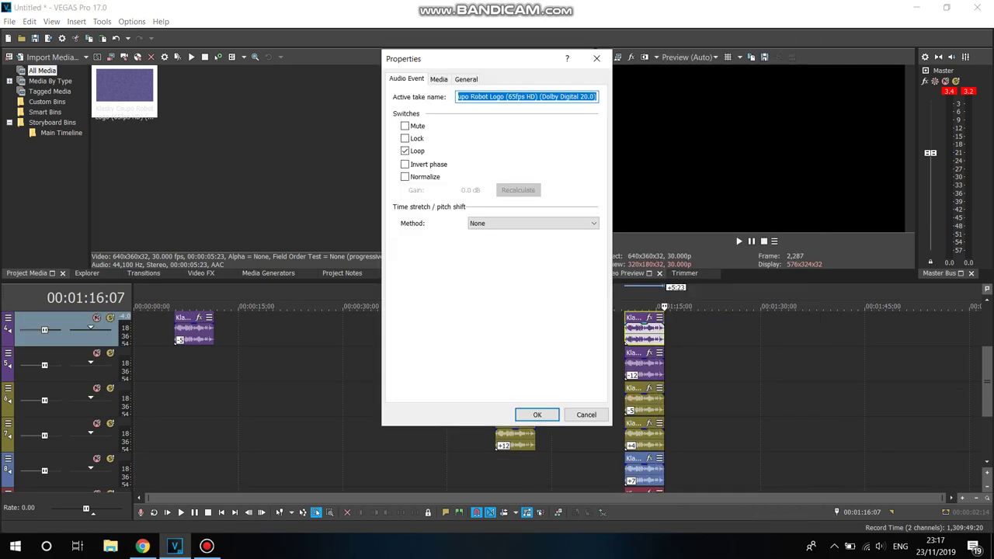
pyautogui.click(534, 223)
pyautogui.click(528, 251)
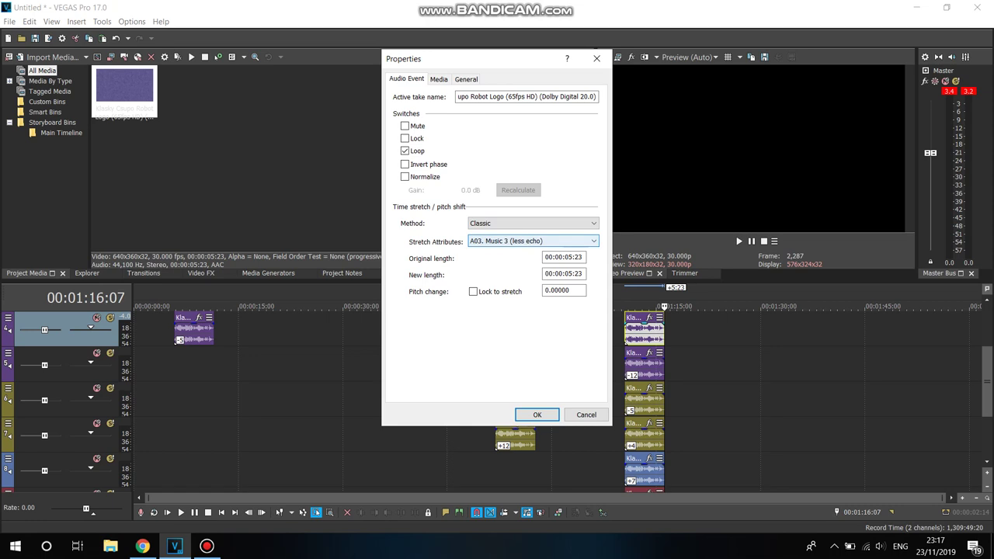
pyautogui.click(534, 241)
pyautogui.click(536, 385)
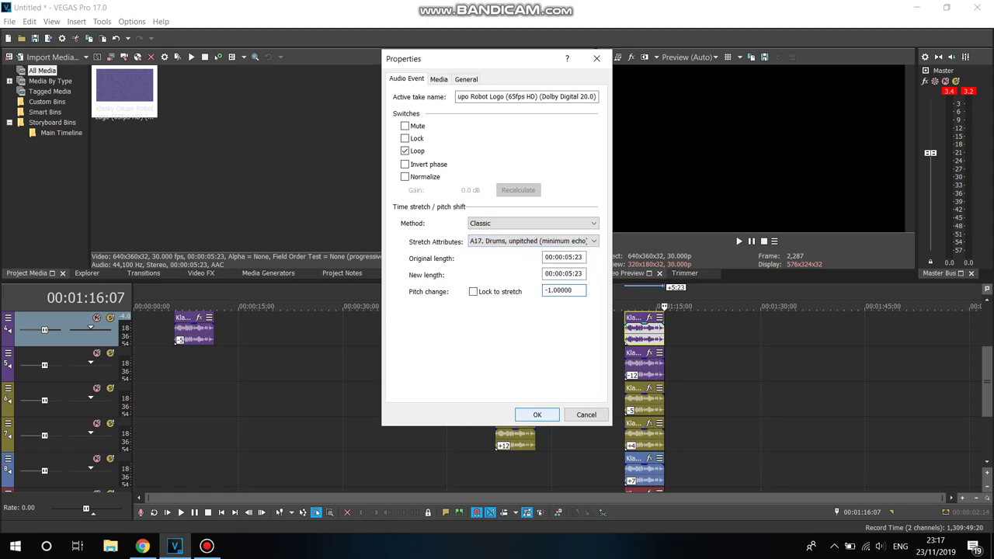
pyautogui.press('Return')
# Step: Set the pitch change of the pasted audio event on track 5 to -13
pyautogui.rightClick(653, 362)
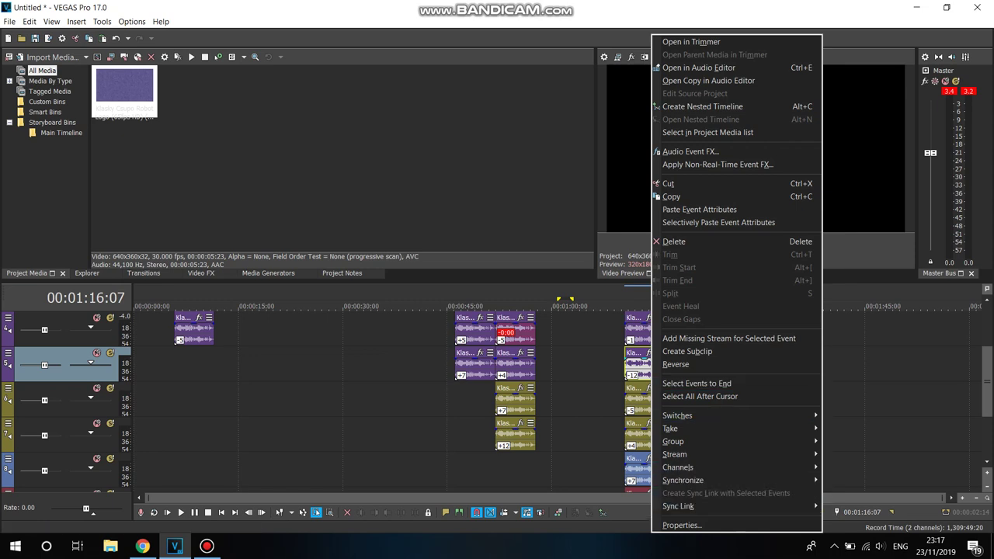
pyautogui.click(699, 525)
pyautogui.click(554, 291)
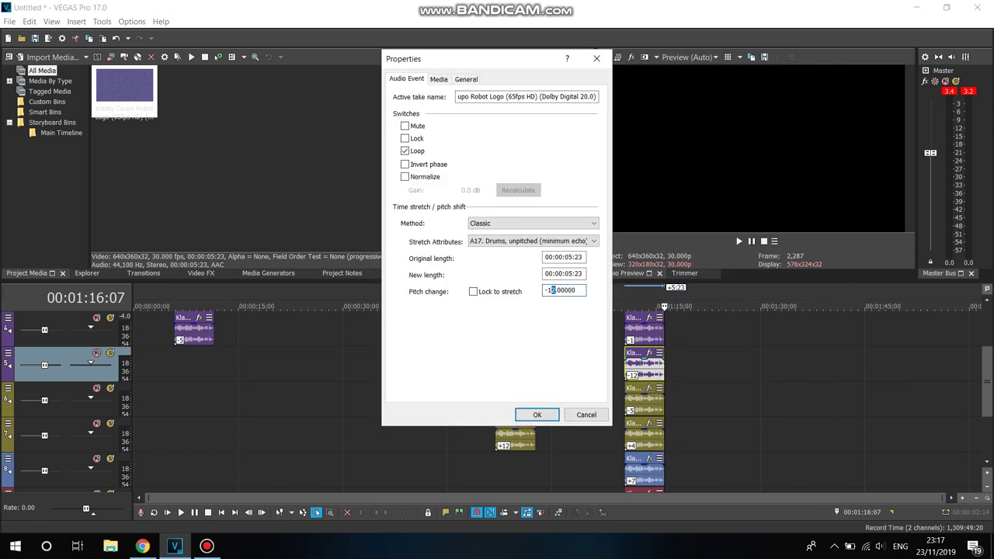
pyautogui.press('Return')
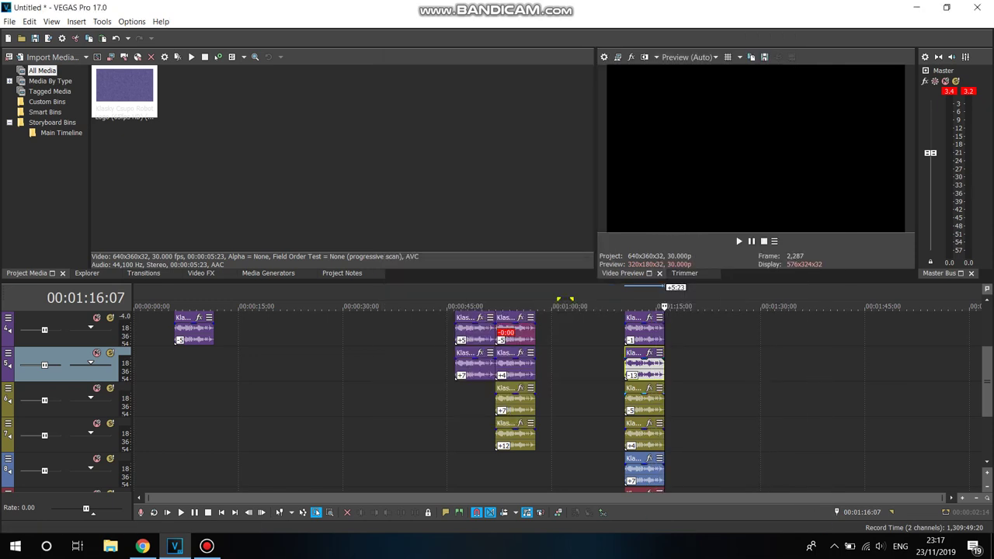
# Step: Set the pitch change of the pasted audio event on track 6 to -6
pyautogui.rightClick(643, 398)
pyautogui.click(699, 526)
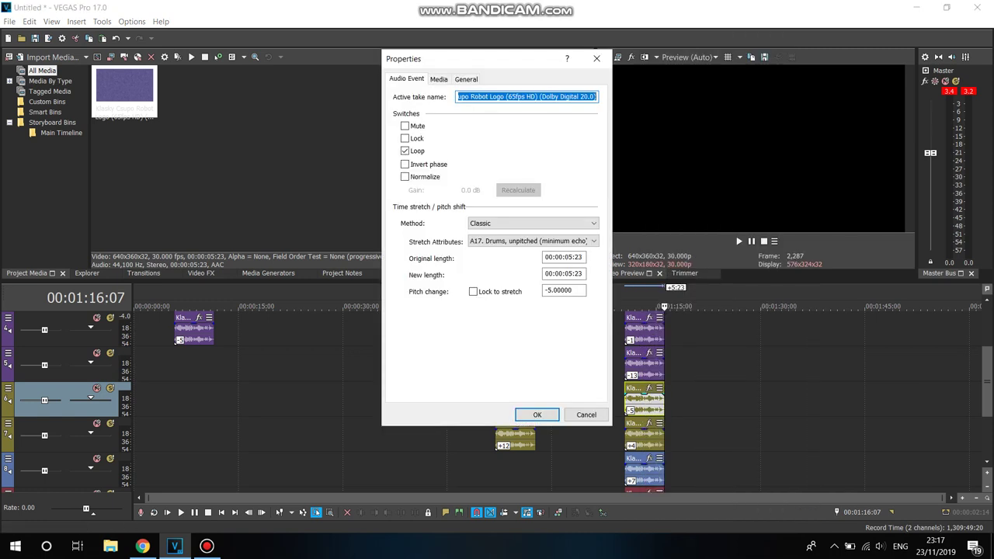
pyautogui.moveTo(552, 291); pyautogui.dragTo(547, 290)
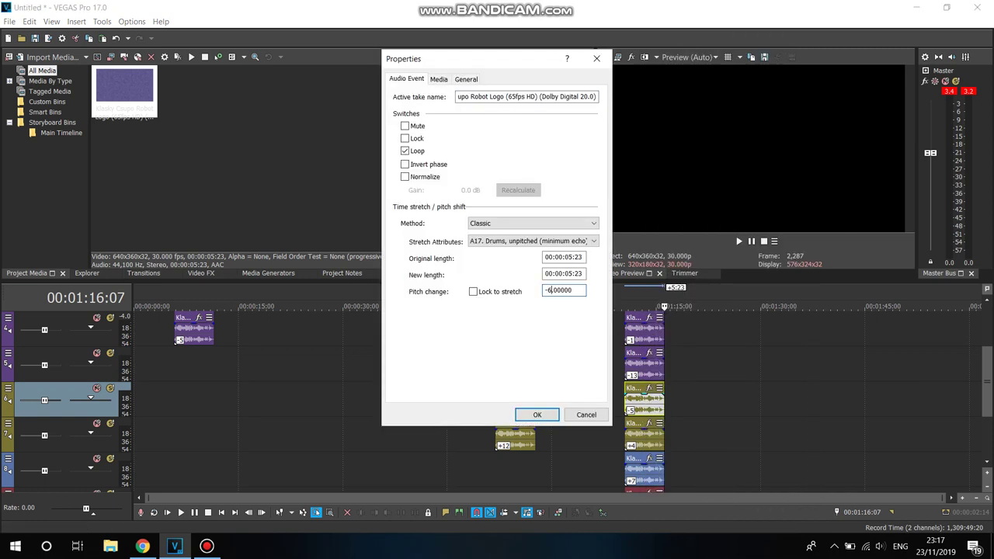
pyautogui.press('Return')
# Step: Set the pitch change of the pasted audio event on track 7 to 3
pyautogui.rightClick(643, 433)
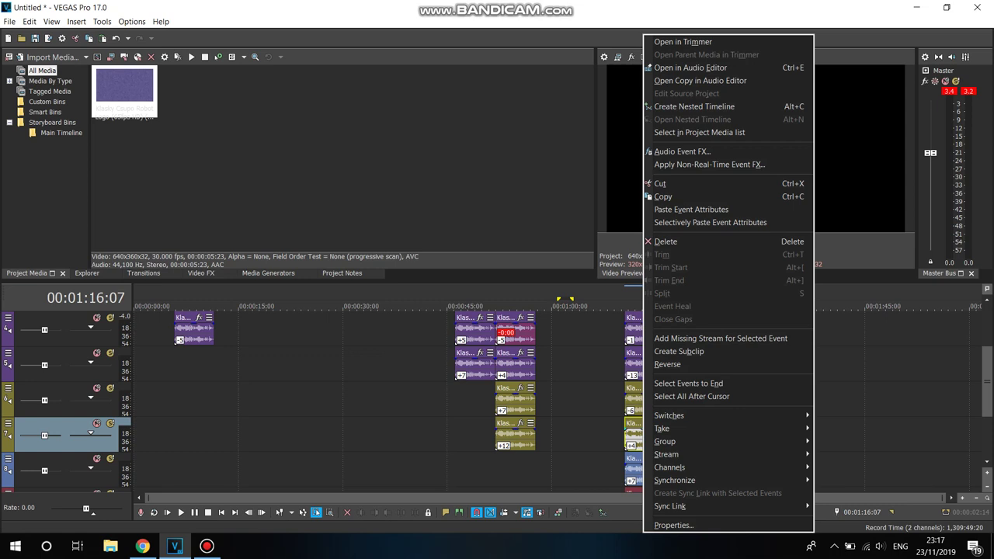
pyautogui.click(672, 526)
pyautogui.click(546, 290)
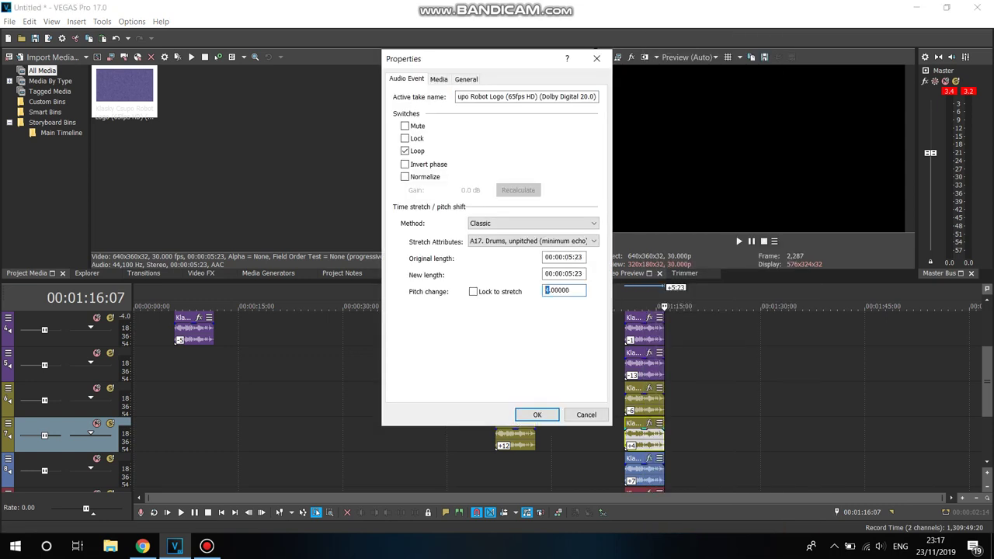
pyautogui.write('3')
pyautogui.press('Return')
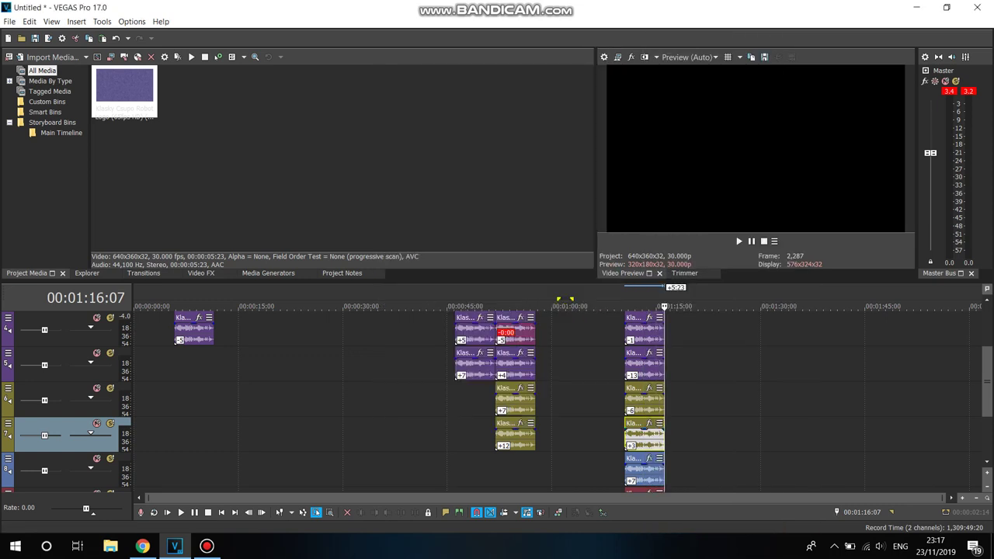
# Step: Set the pitch change of the pasted audio event on track 8 to 6
pyautogui.scroll(-1, 543, 400)
pyautogui.rightClick(643, 435)
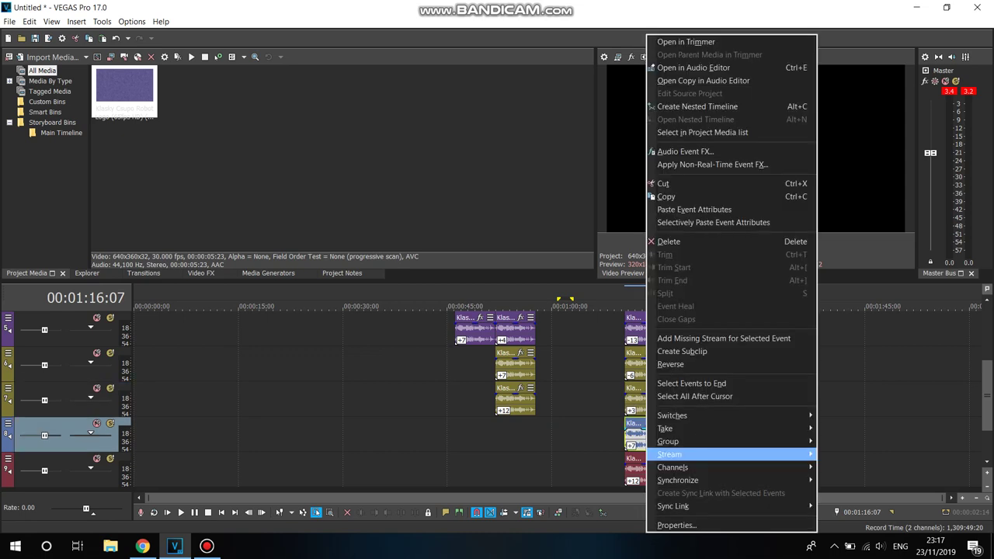
pyautogui.click(699, 527)
pyautogui.moveTo(550, 291); pyautogui.dragTo(543, 291)
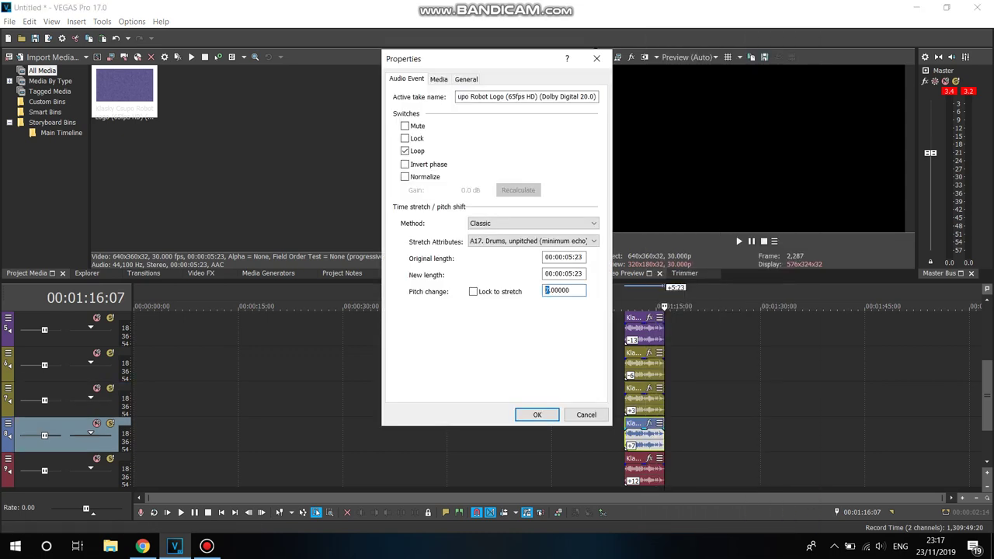
pyautogui.write('6')
pyautogui.click(537, 415)
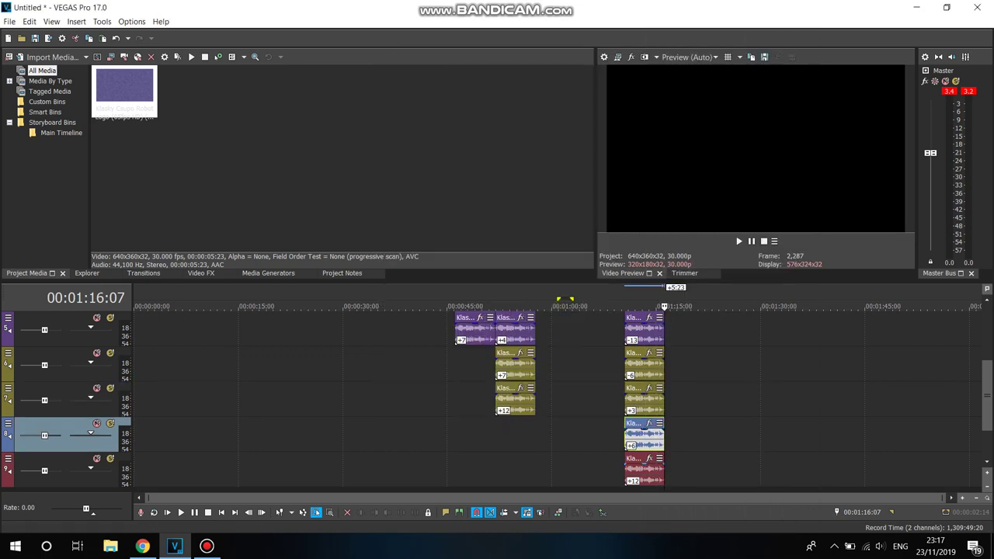
# Step: Set the pitch change of the pasted audio event on track 9 to 11
pyautogui.click(649, 470)
pyautogui.rightClick(648, 469)
pyautogui.click(680, 525)
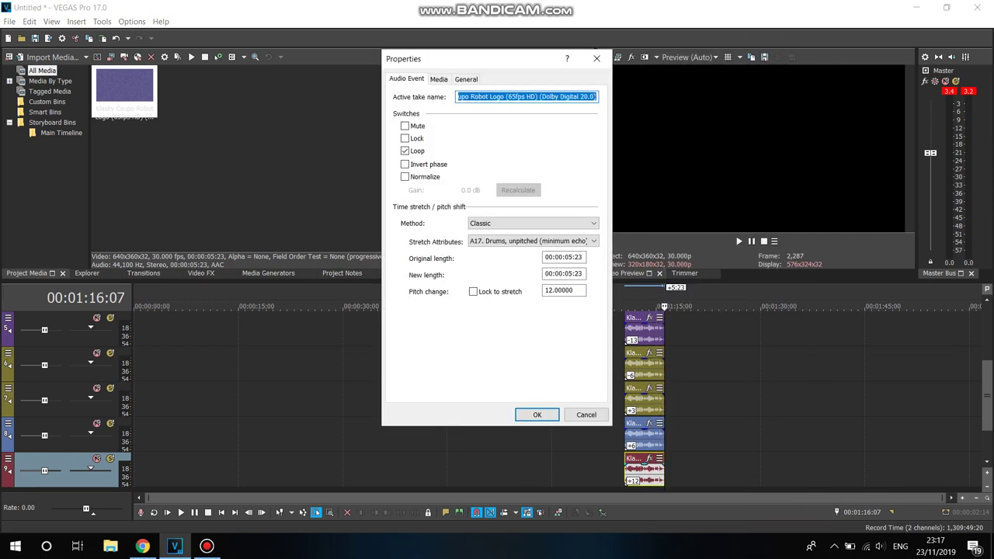
pyautogui.click(552, 290)
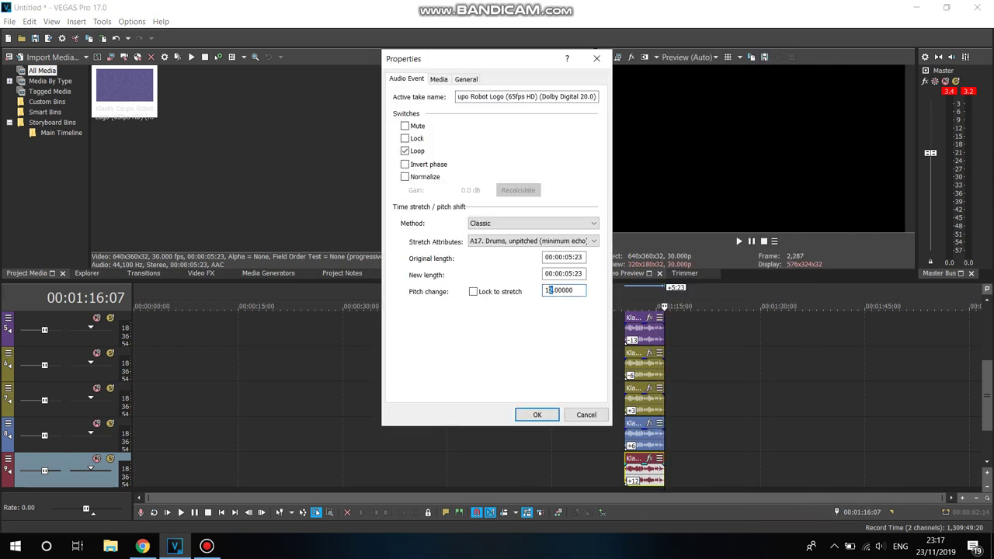
pyautogui.click(536, 414)
# Step: Try to move the pasted audio events beneath the tenth section's existing tracks, and undo the moves
pyautogui.moveTo(695, 473); pyautogui.dragTo(648, 349)
pyautogui.moveTo(683, 435)
pyautogui.mouseDown()
pyautogui.moveTo(546, 464)
pyautogui.moveTo(515, 459)
pyautogui.mouseUp()
pyautogui.moveTo(987, 388); pyautogui.dragTo(987, 417)
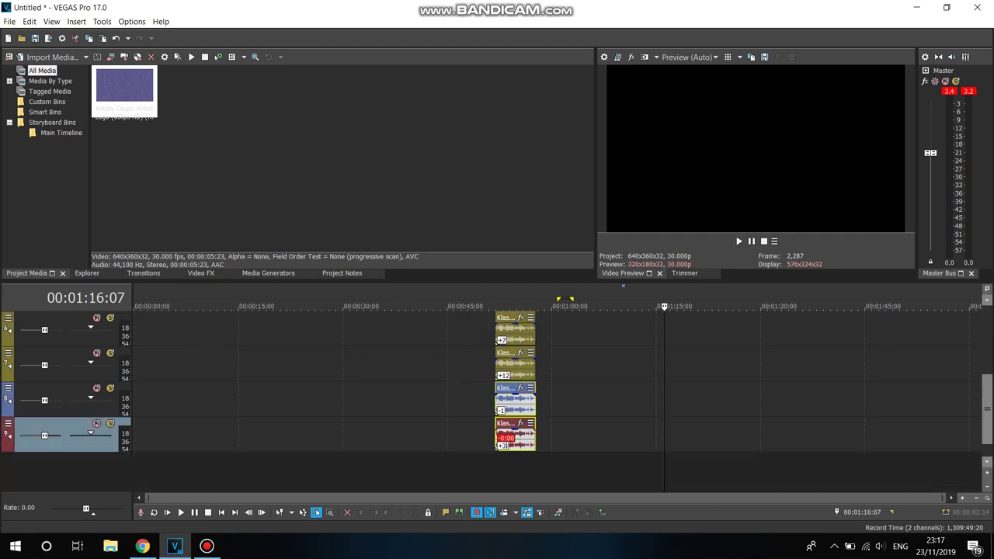
pyautogui.scroll(1, 512, 396)
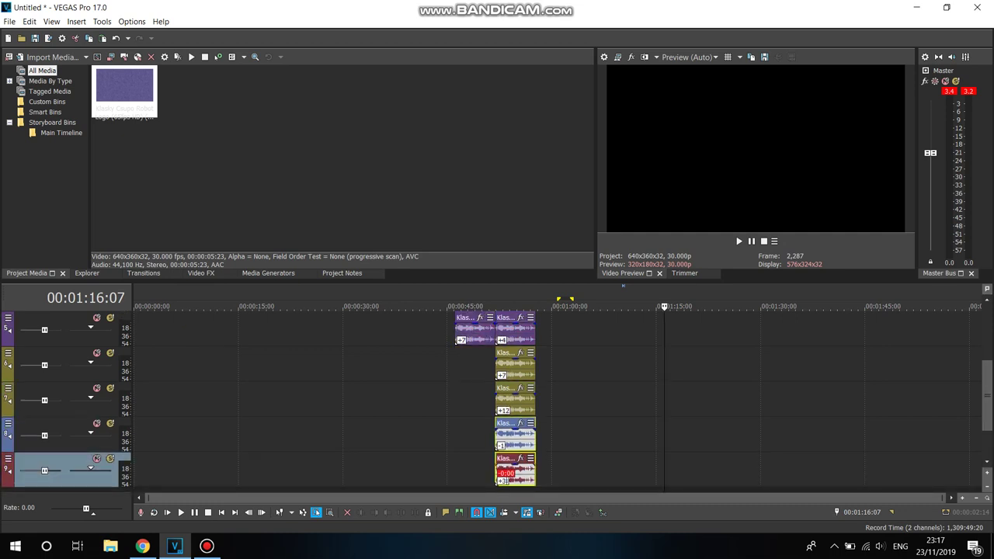
pyautogui.moveTo(516, 470); pyautogui.dragTo(603, 399)
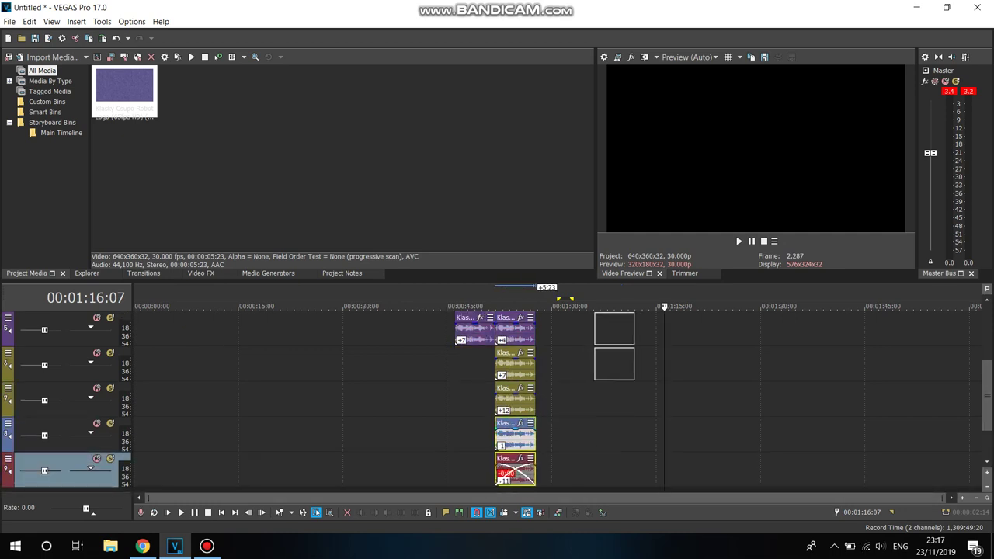
pyautogui.moveTo(597, 353); pyautogui.dragTo(598, 354)
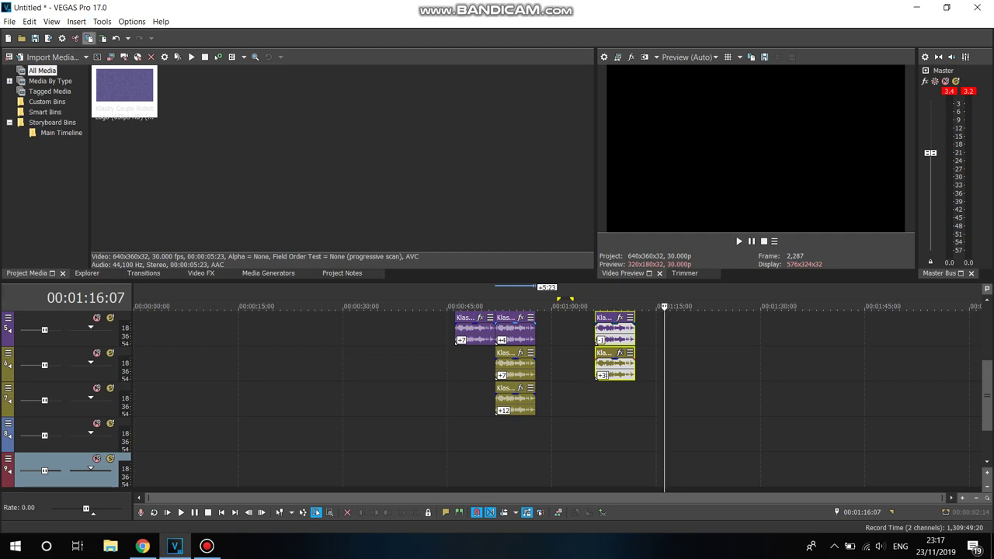
pyautogui.click(116, 38)
pyautogui.click(115, 38)
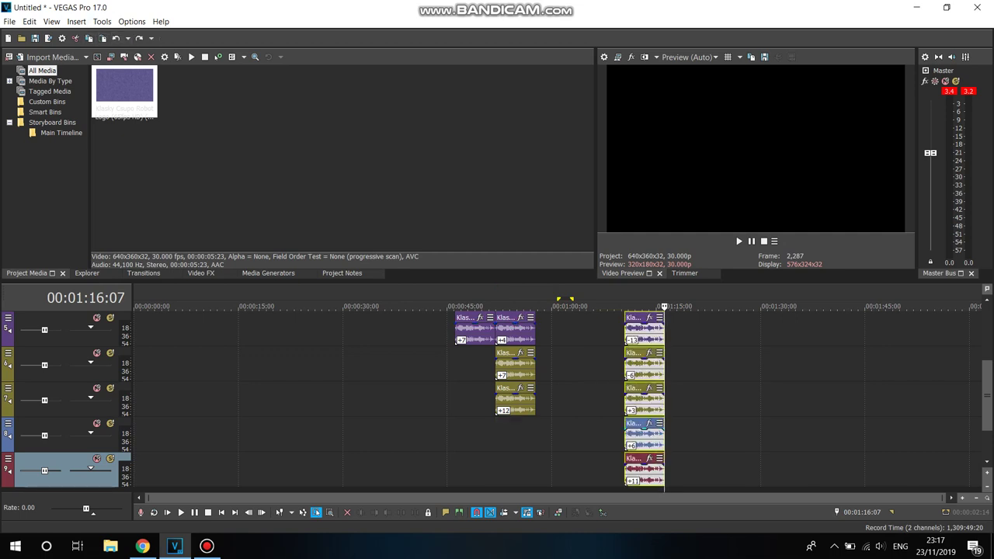
# Step: Insert an empty audio track as track 9 and move the +11 audio event up onto it from track 10
pyautogui.rightClick(592, 490)
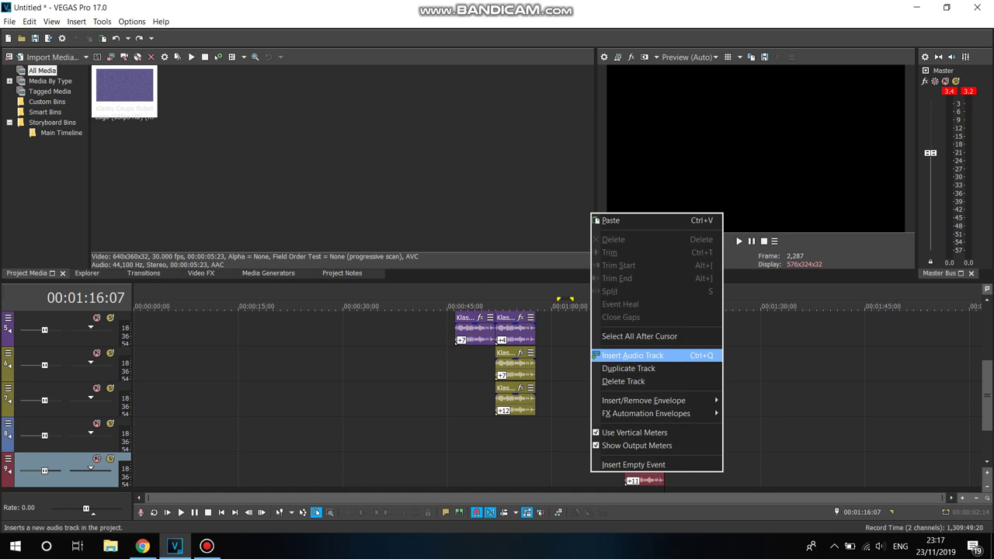
pyautogui.click(637, 354)
pyautogui.moveTo(987, 389); pyautogui.dragTo(987, 414)
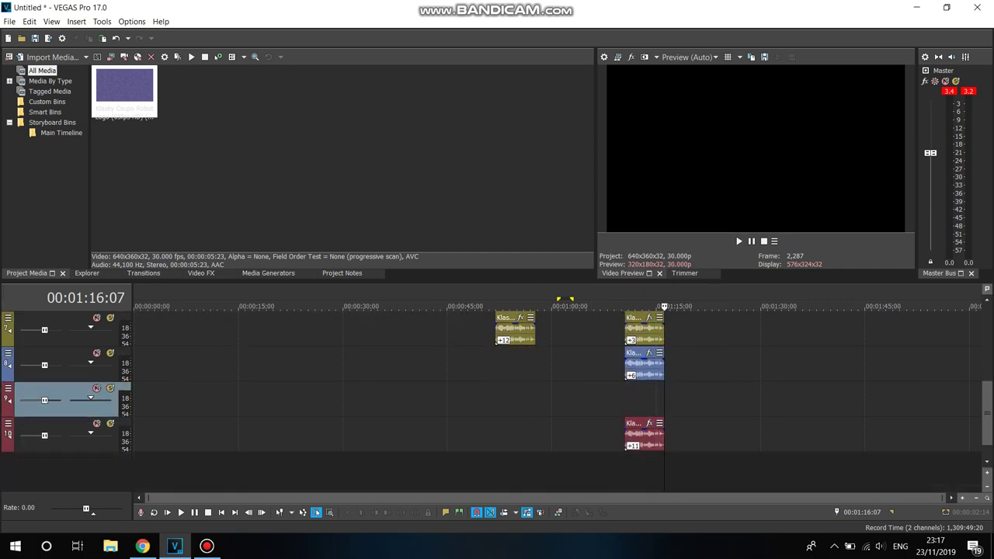
pyautogui.click(653, 437)
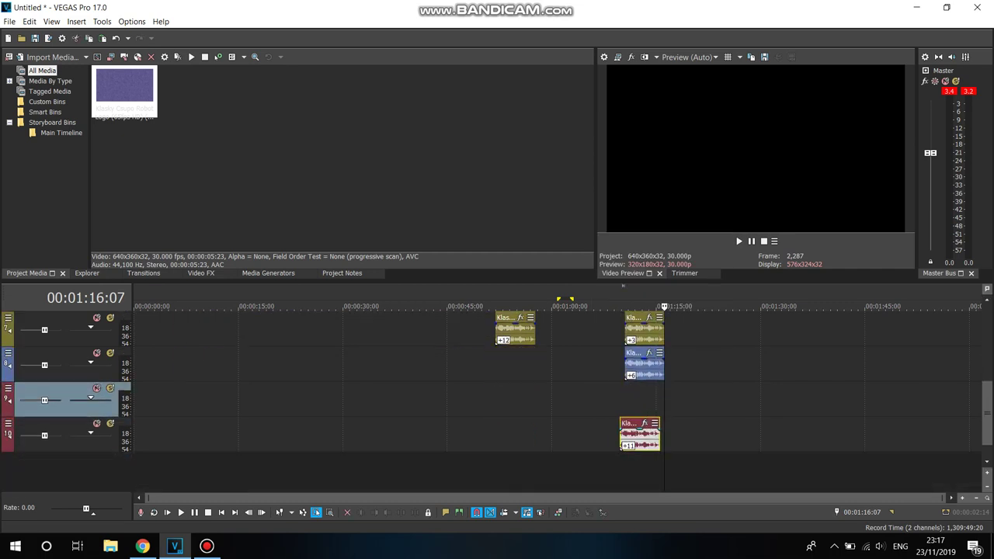
pyautogui.moveTo(652, 435); pyautogui.dragTo(651, 401)
# Step: Insert extra empty audio tracks below track 9 so that tracks 10 through 13 are available
pyautogui.rightClick(674, 435)
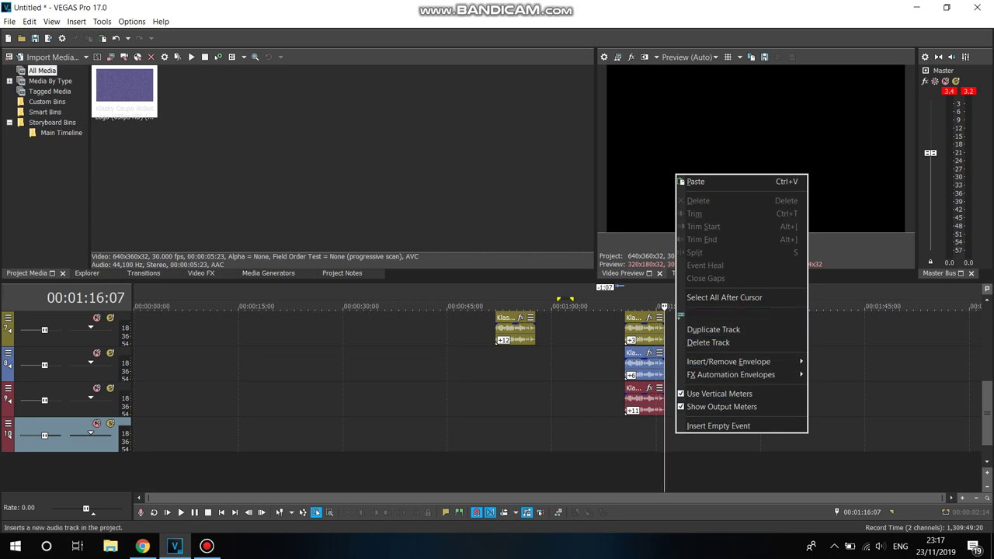
pyautogui.click(719, 316)
pyautogui.rightClick(684, 440)
pyautogui.click(730, 323)
pyautogui.rightClick(695, 440)
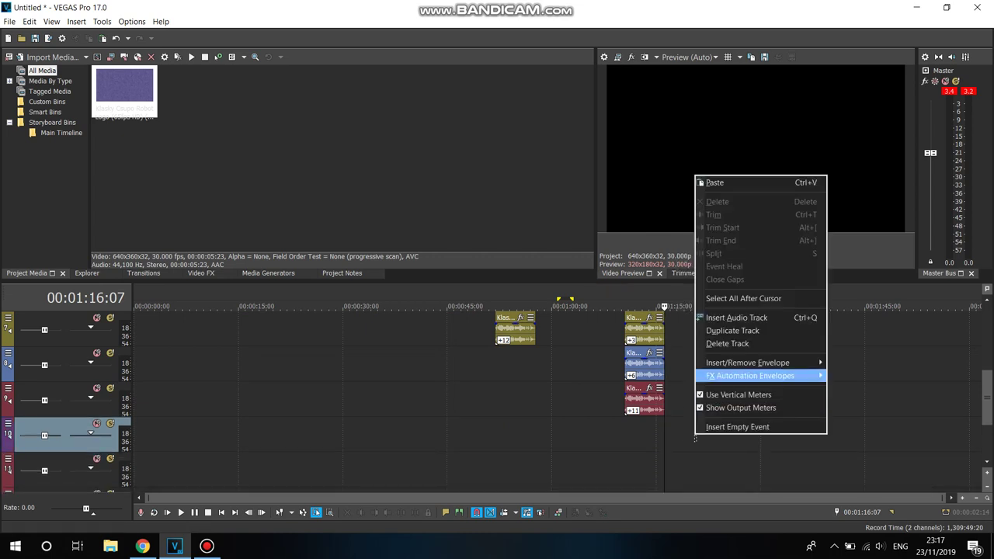
pyautogui.rightClick(721, 432)
pyautogui.click(737, 302)
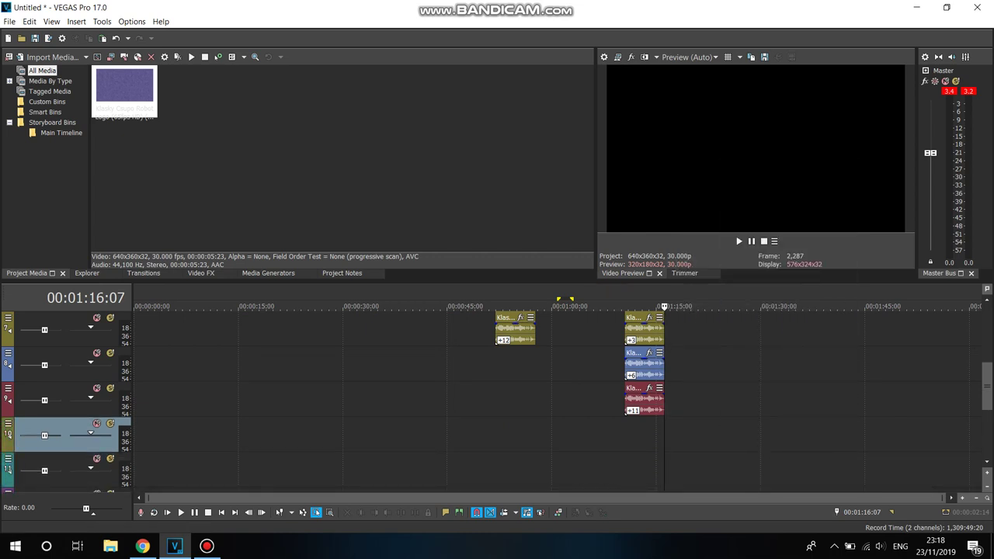
# Step: Move the six pasted pitch-shifted audio events onto tracks 8 to 13 beneath the tenth section, aligned with its start
pyautogui.scroll(3, 544, 400)
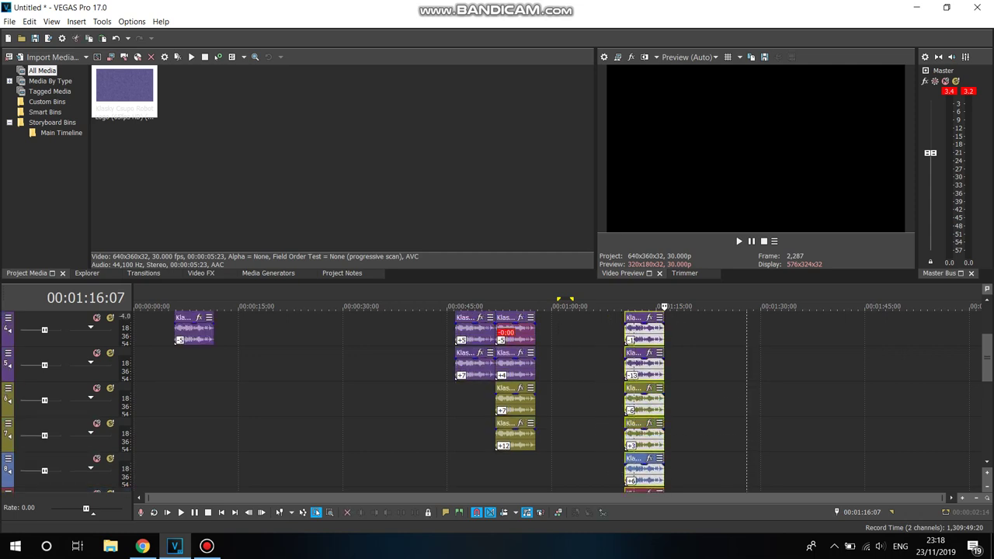
pyautogui.moveTo(644, 331); pyautogui.dragTo(518, 472)
pyautogui.scroll(-3, 66, 435)
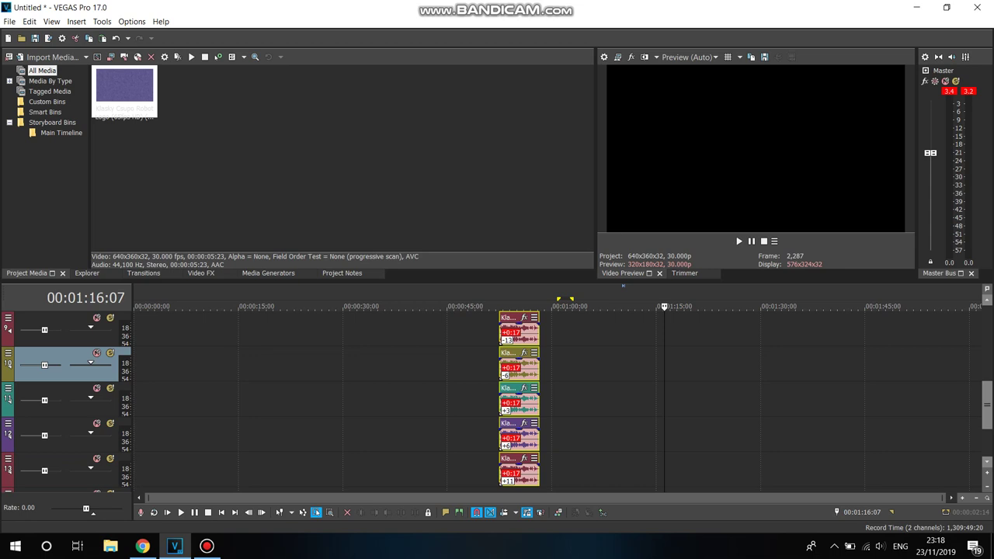
pyautogui.moveTo(520, 367); pyautogui.dragTo(517, 367)
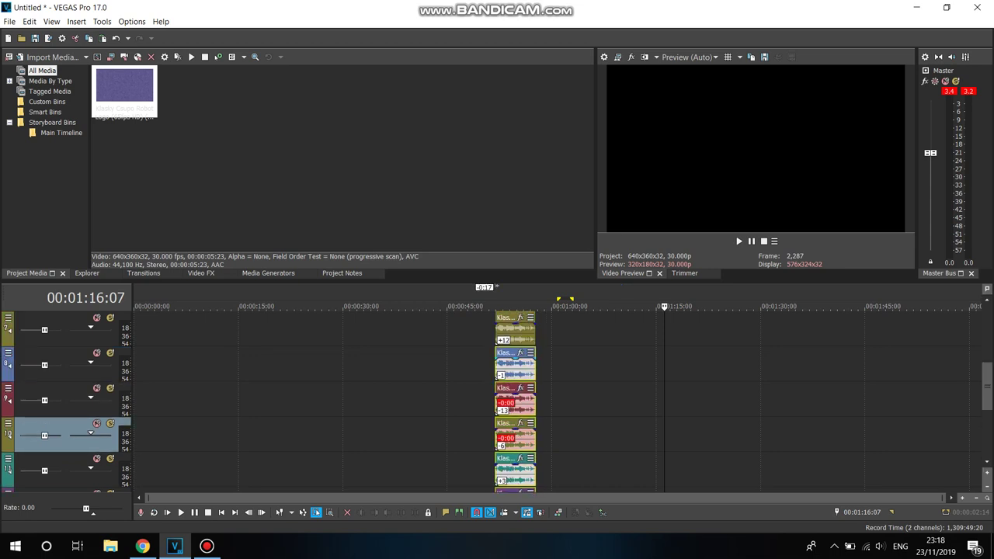
pyautogui.moveTo(987, 386)
pyautogui.mouseDown()
pyautogui.moveTo(987, 414)
pyautogui.moveTo(987, 404)
pyautogui.mouseUp()
# Step: Set the time selection to span the whole project, from 00:00:00:00 to 00:00:57:20
pyautogui.moveTo(468, 306); pyautogui.dragTo(470, 306)
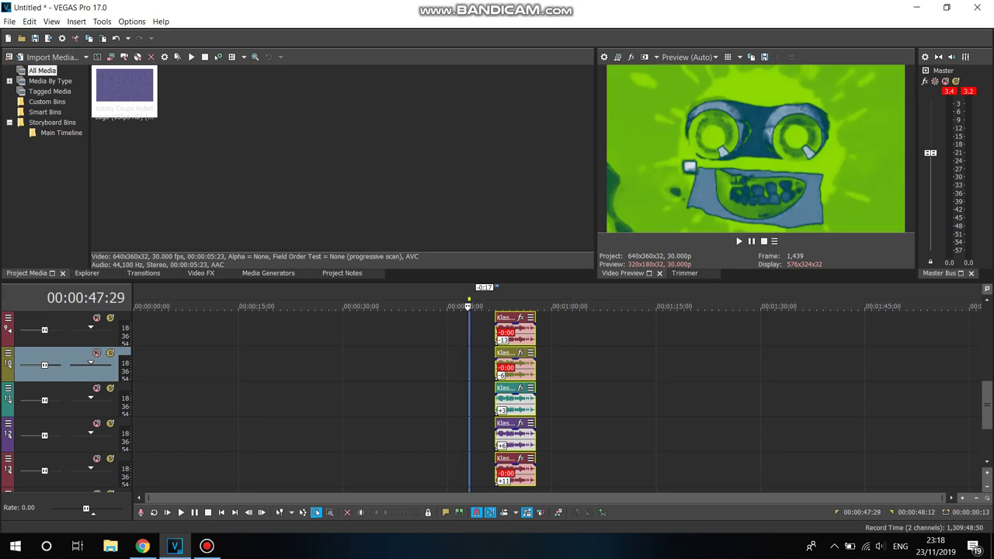
pyautogui.hotkey('ctrl', 'a')
pyautogui.moveTo(987, 405); pyautogui.dragTo(987, 330)
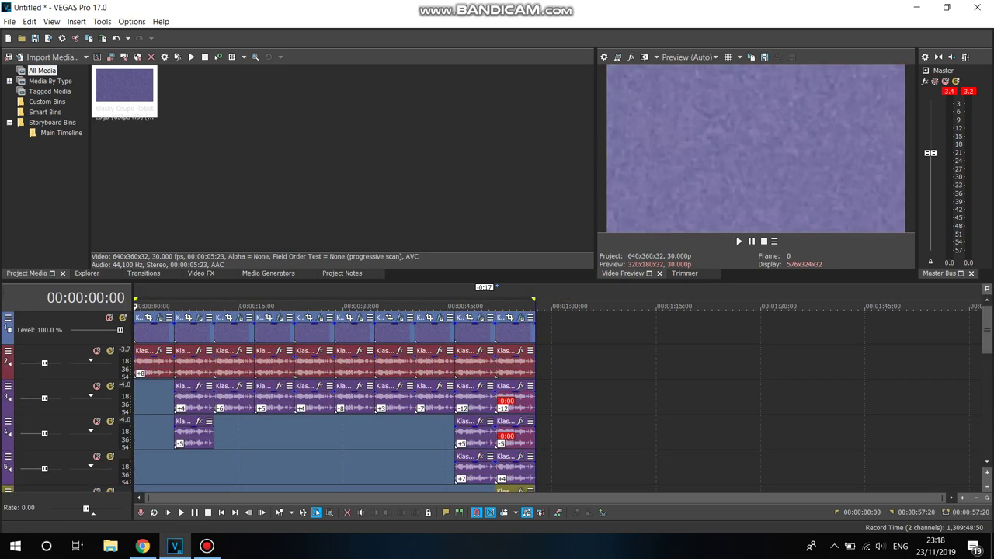
# Step: Play the project from 00:00:28:25 through the tenth section and pause just past its end
pyautogui.click(335, 449)
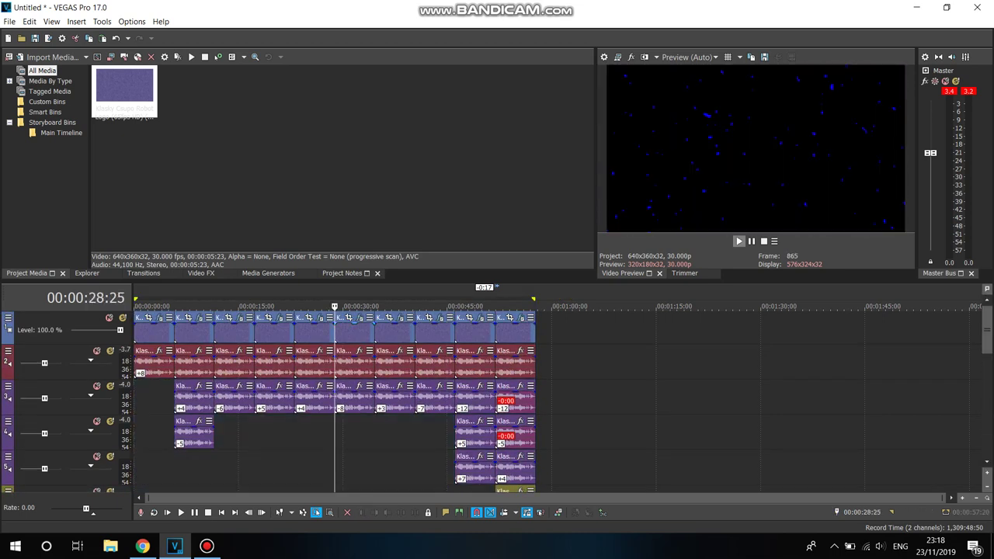
pyautogui.press('space')
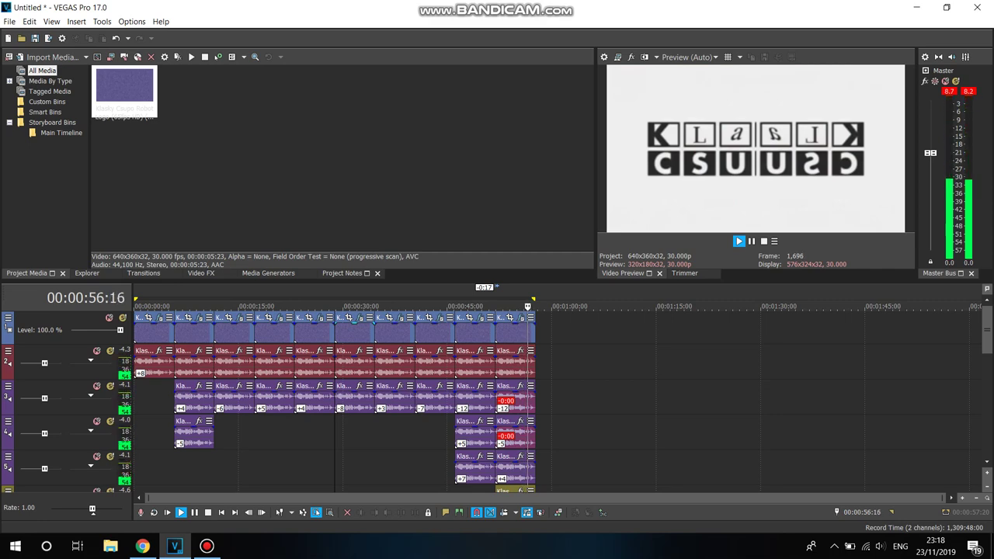
pyautogui.click(751, 242)
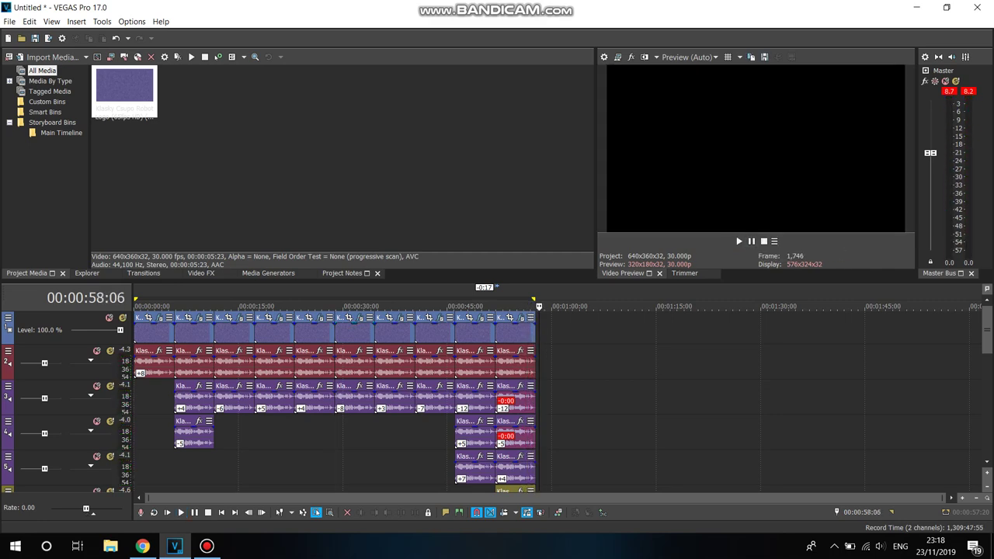